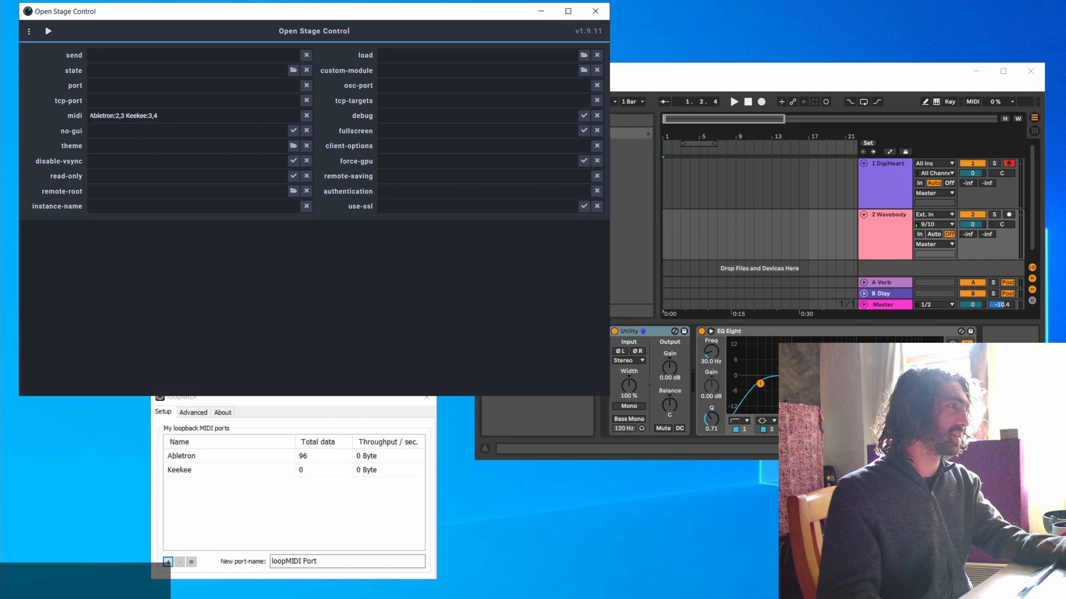
Step: List the MIDI devices and compare the Abletron and Keekee input and output numbers with the midi setting
click(29, 31)
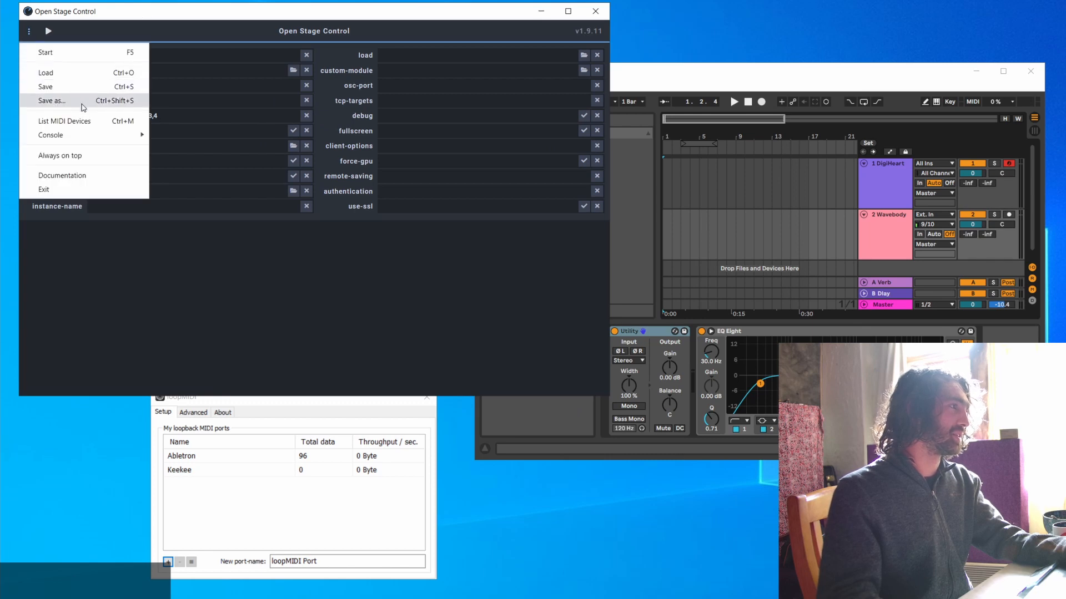
click(50, 119)
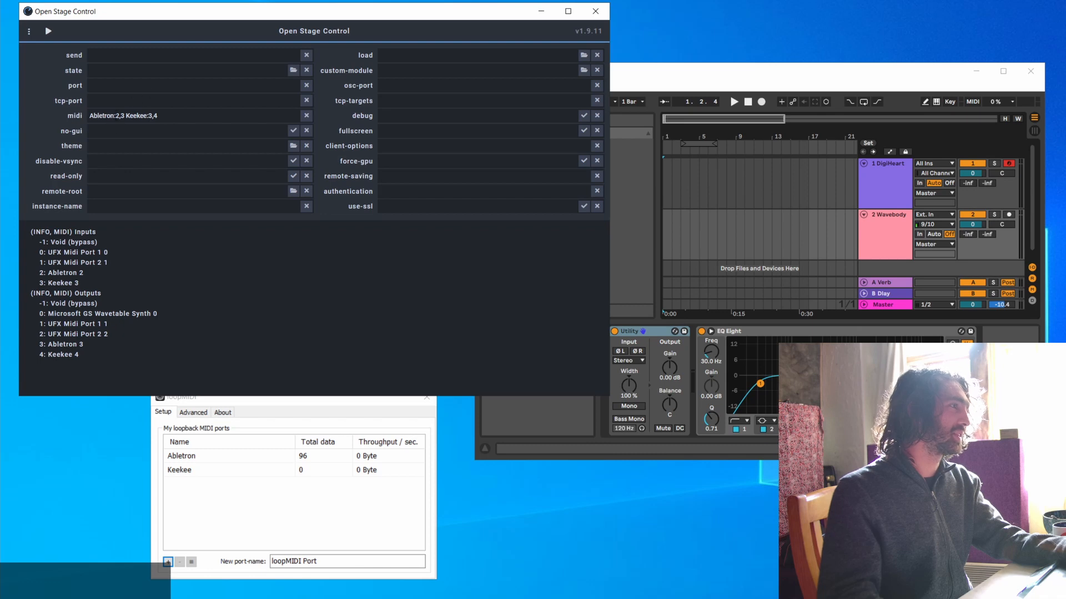
drag(58, 273, 106, 282)
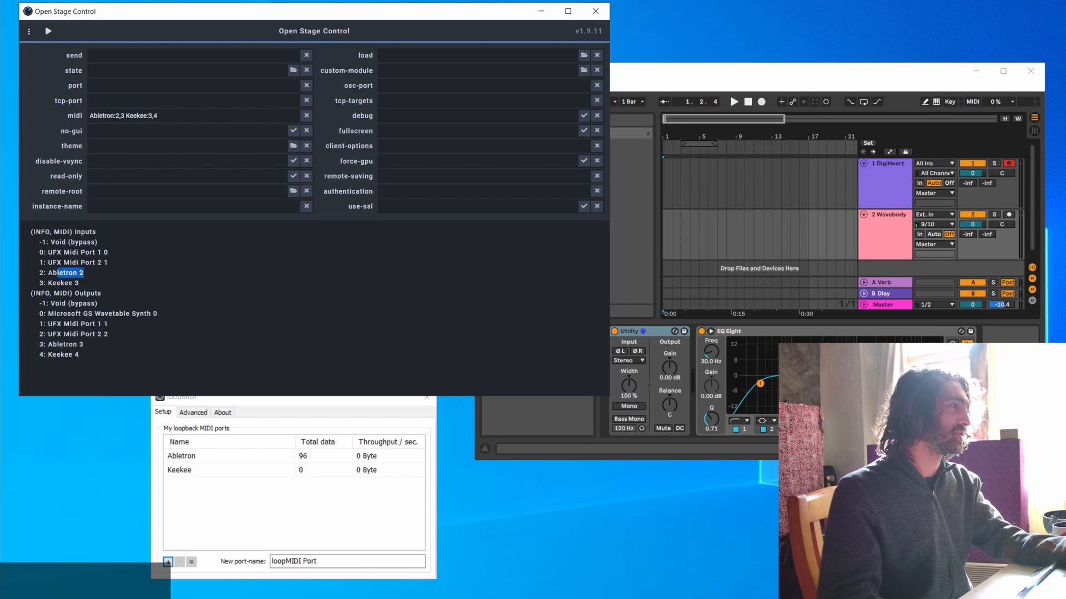
drag(58, 344, 88, 345)
click(125, 116)
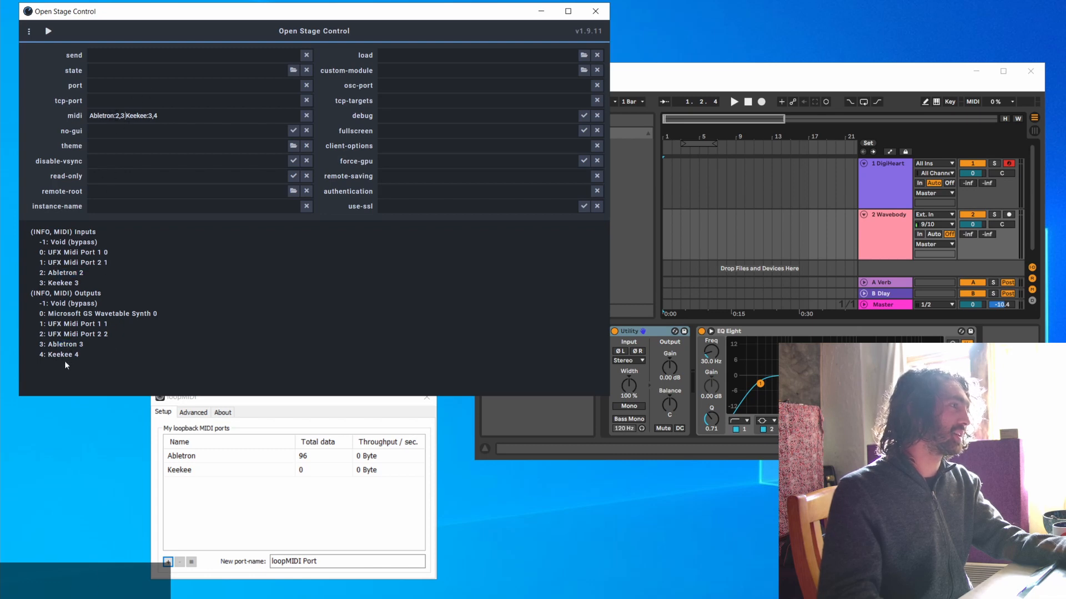
drag(61, 283, 79, 283)
drag(65, 355, 79, 356)
Step: Switch to Ableton Live, open its Link/Tempo/MIDI preferences and turn off Track for the Keekee input port
drag(671, 74, 448, 46)
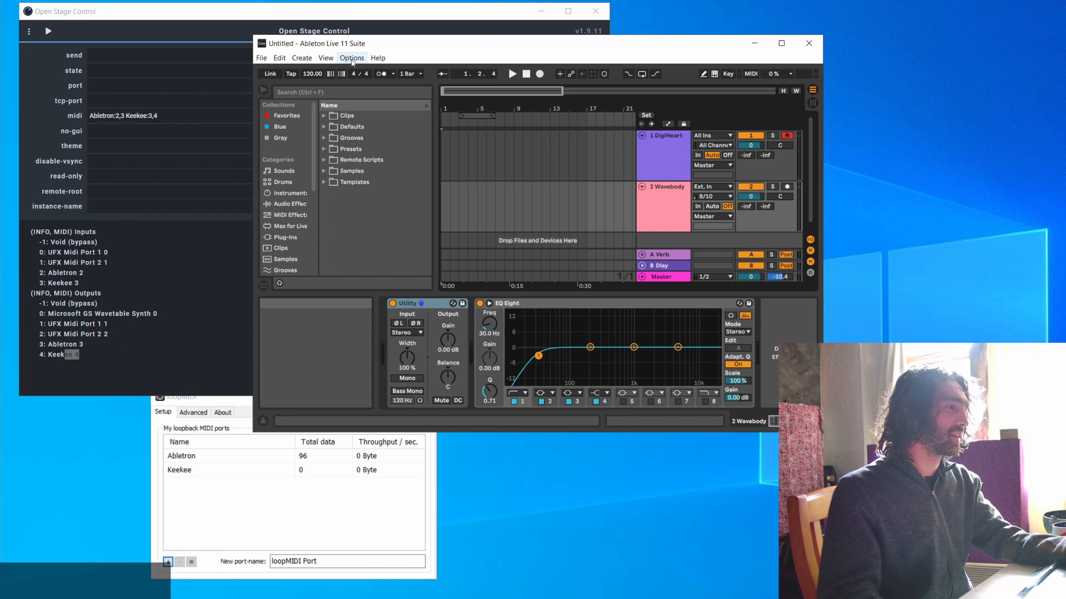
click(351, 58)
click(450, 359)
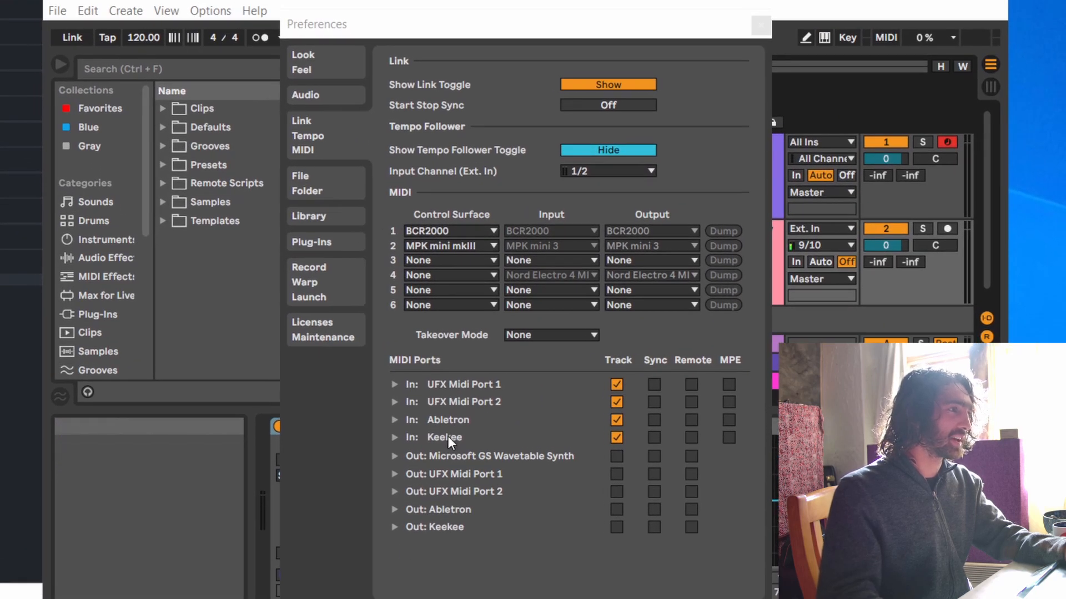
click(616, 436)
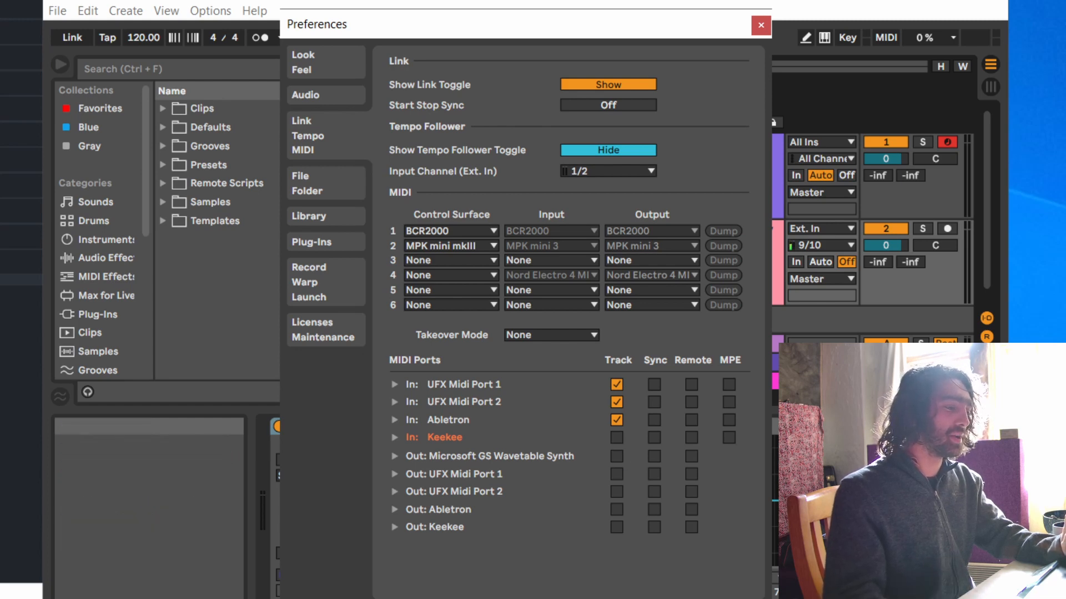
Step: With MIDIKey2Key moved out of the way, enable Remote for the Abletron input and Track and Remote for the Abletron output
key(alt+Tab)
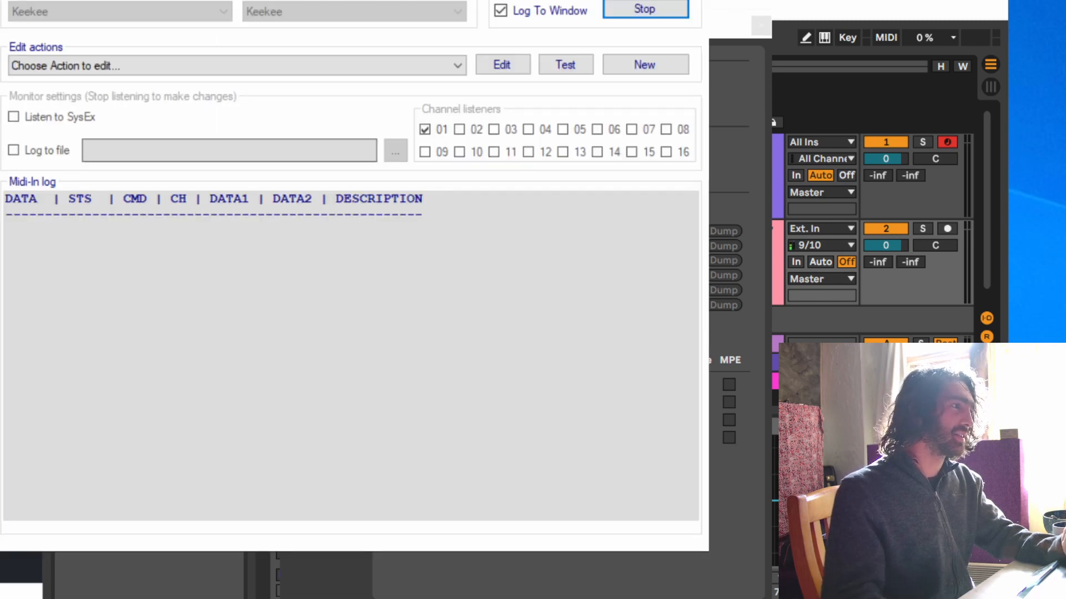
drag(204, 0, 476, 550)
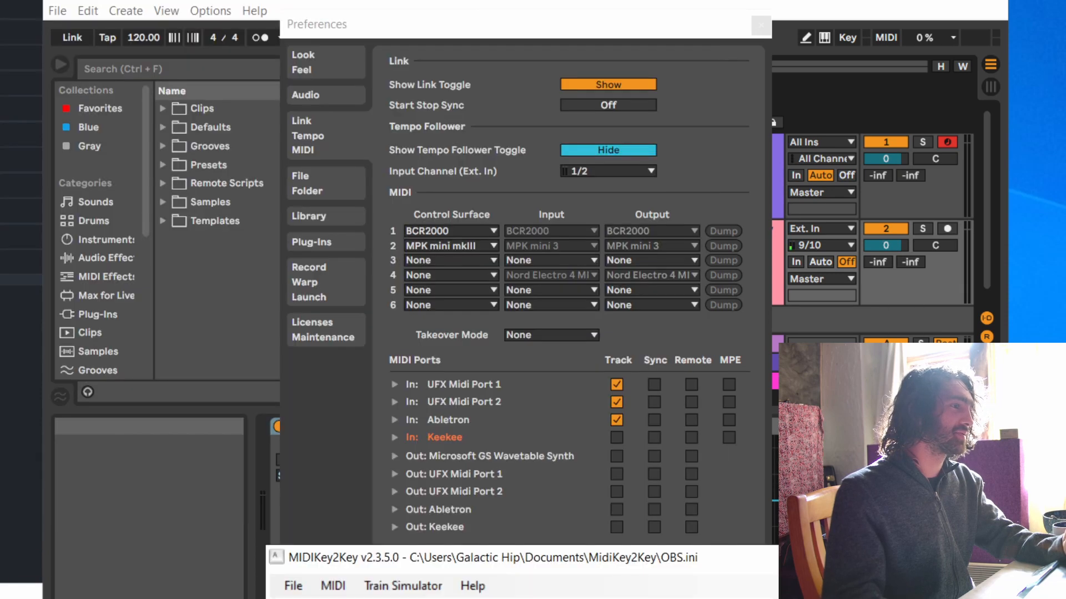
drag(550, 558, 602, 598)
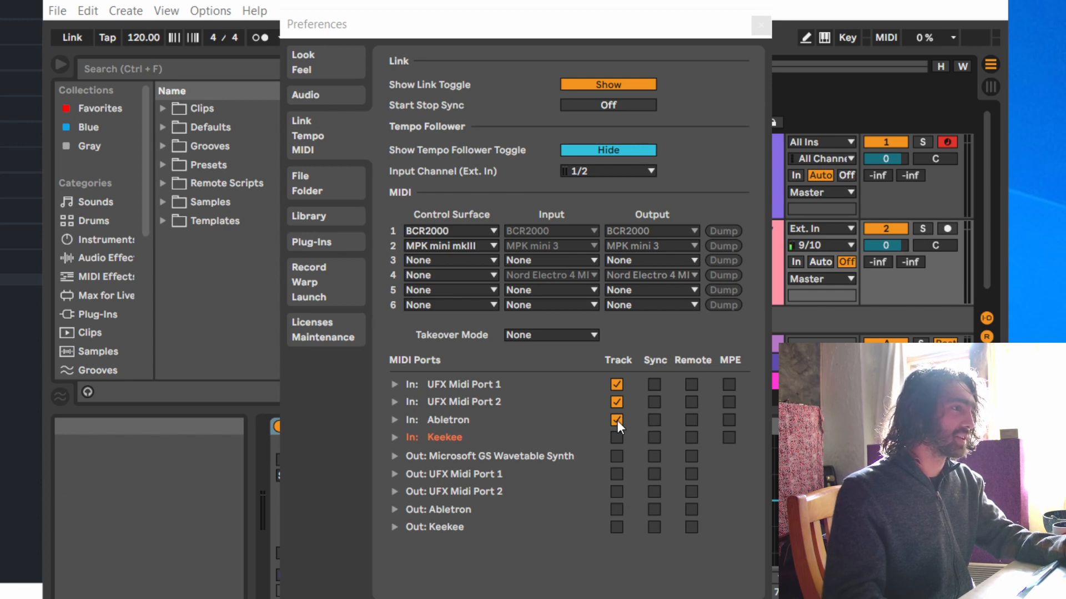
click(693, 421)
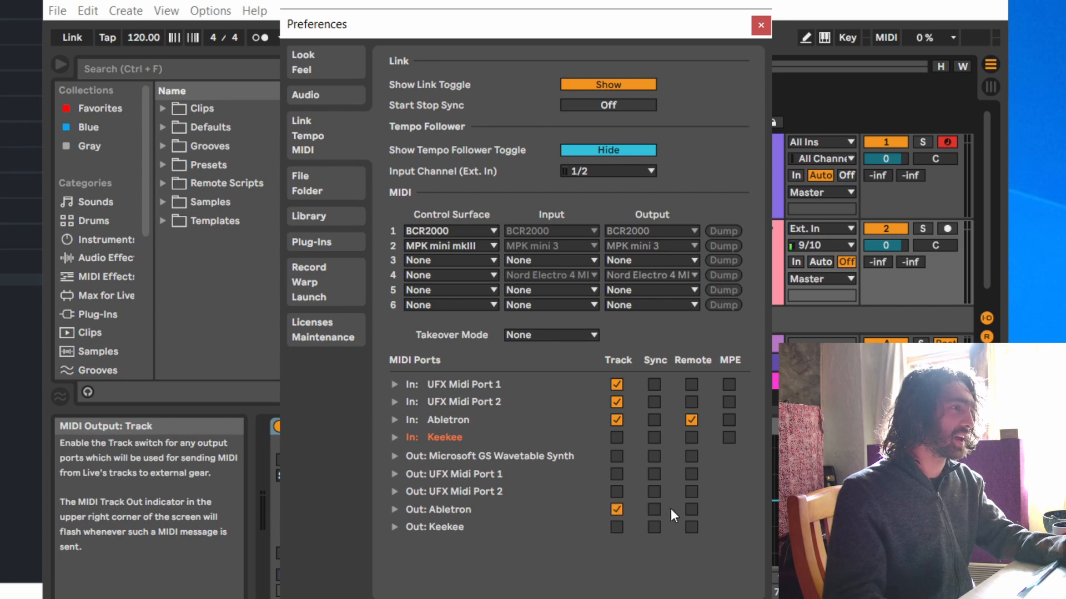
click(690, 509)
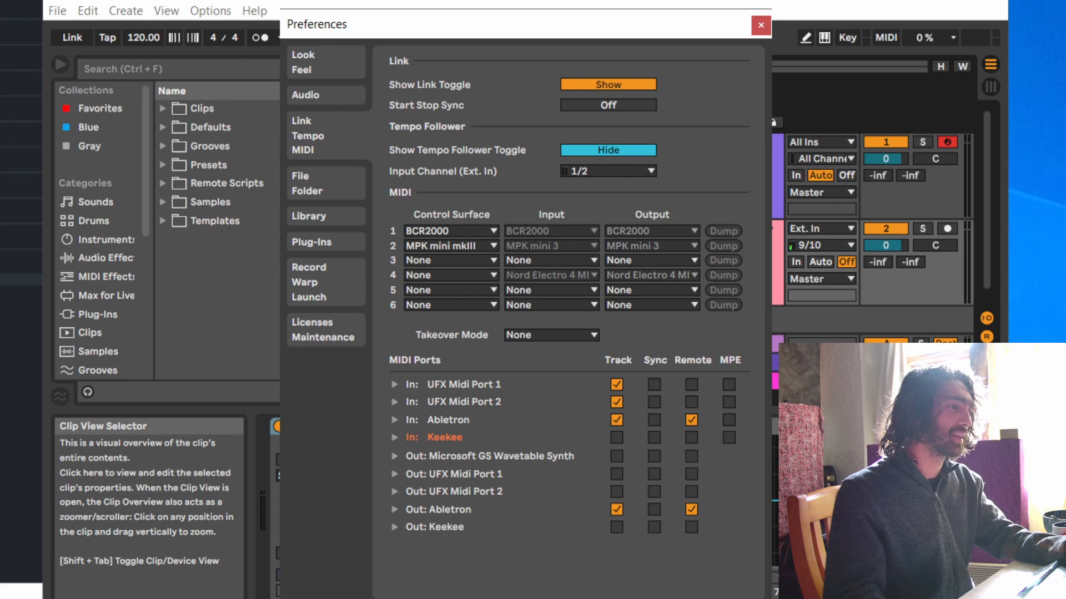
Step: In MIDIKey2Key, choose Keekee as both the input and output MIDI device, start listening and move the window aside
drag(391, 598, 374, 125)
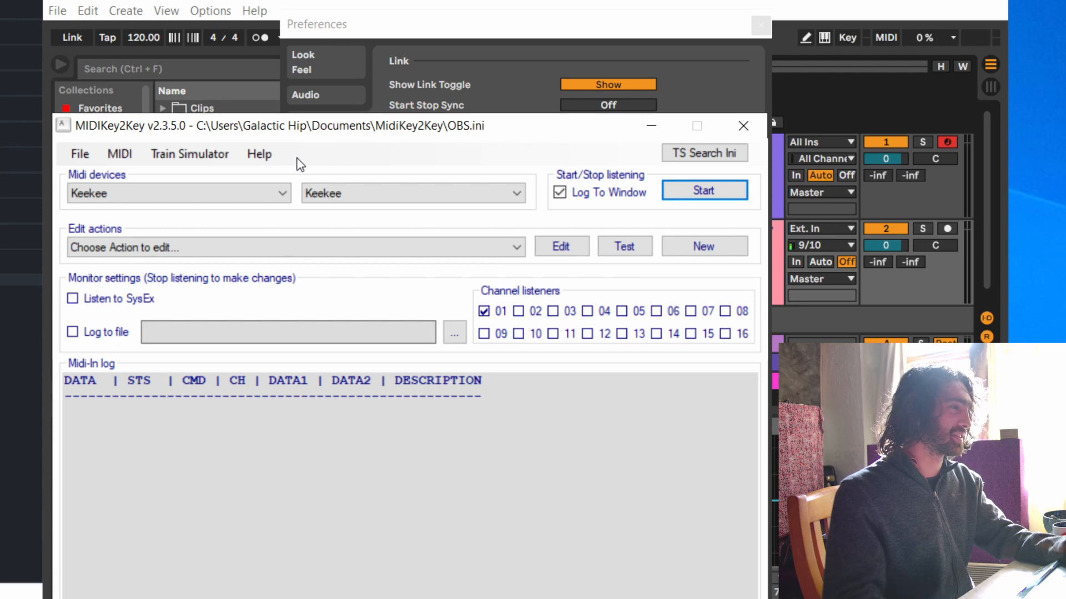
click(235, 201)
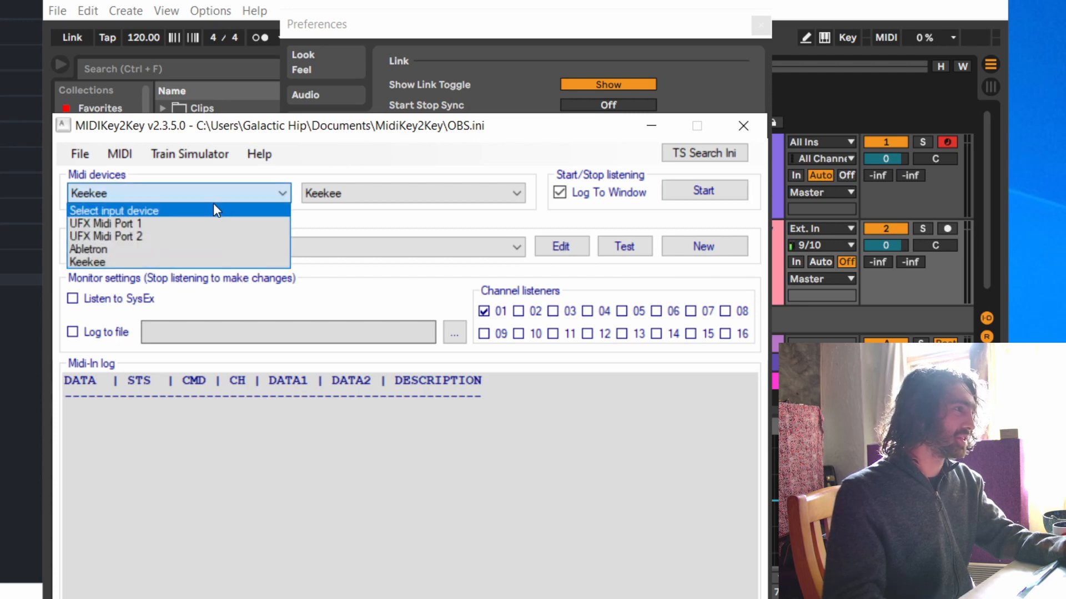
click(197, 263)
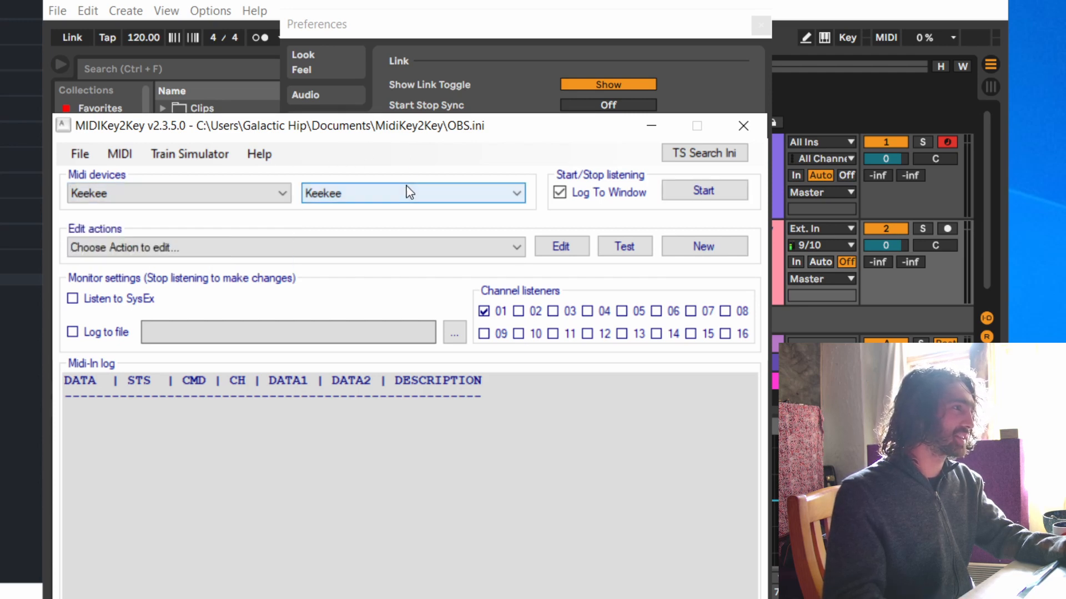
click(407, 191)
click(377, 274)
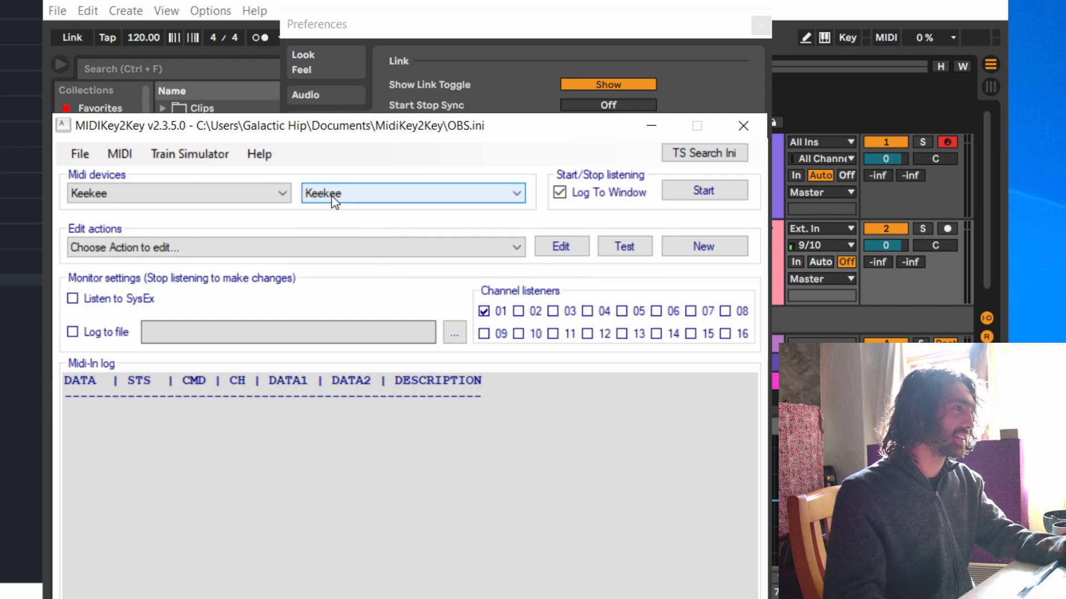
click(703, 191)
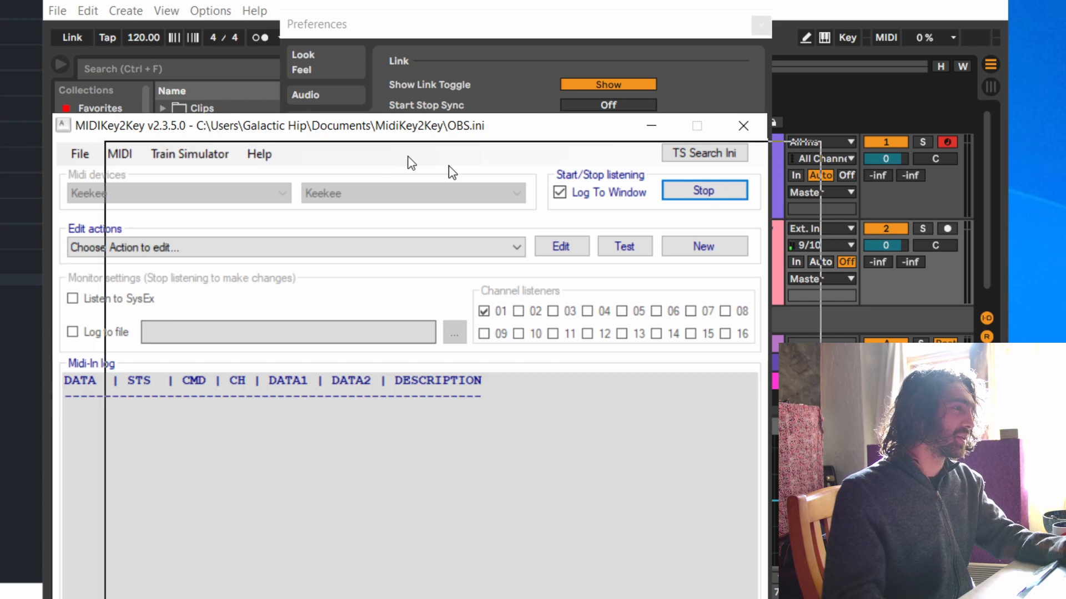
drag(357, 129, 766, 316)
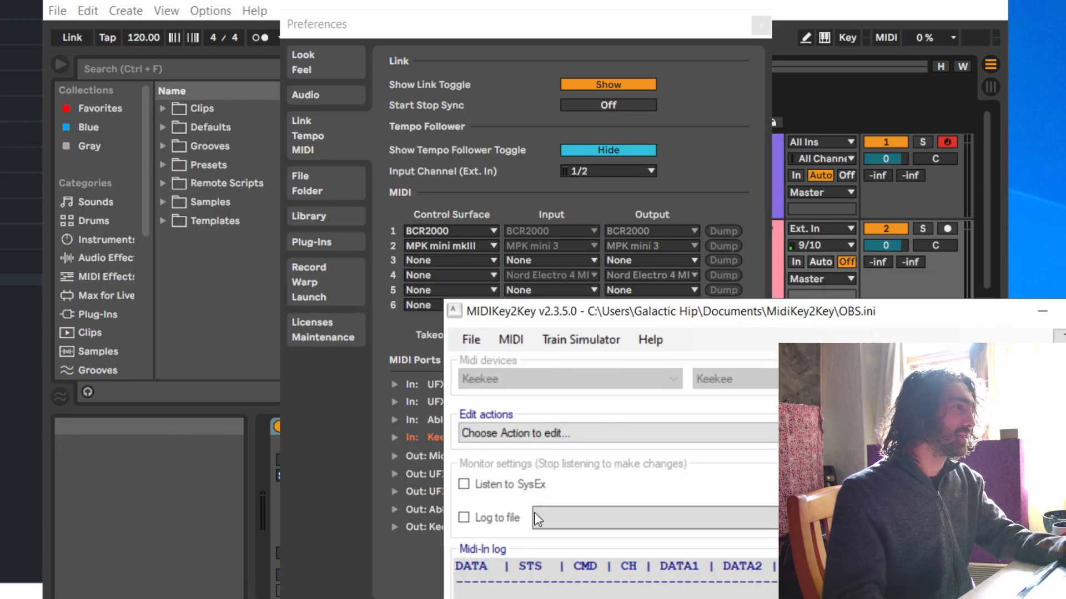
Step: Bring up loopMIDI, review its Abletron and Keekee loopback ports beside MIDIKey2Key, and move both windows off the Ableton preferences
drag(31, 580, 354, 94)
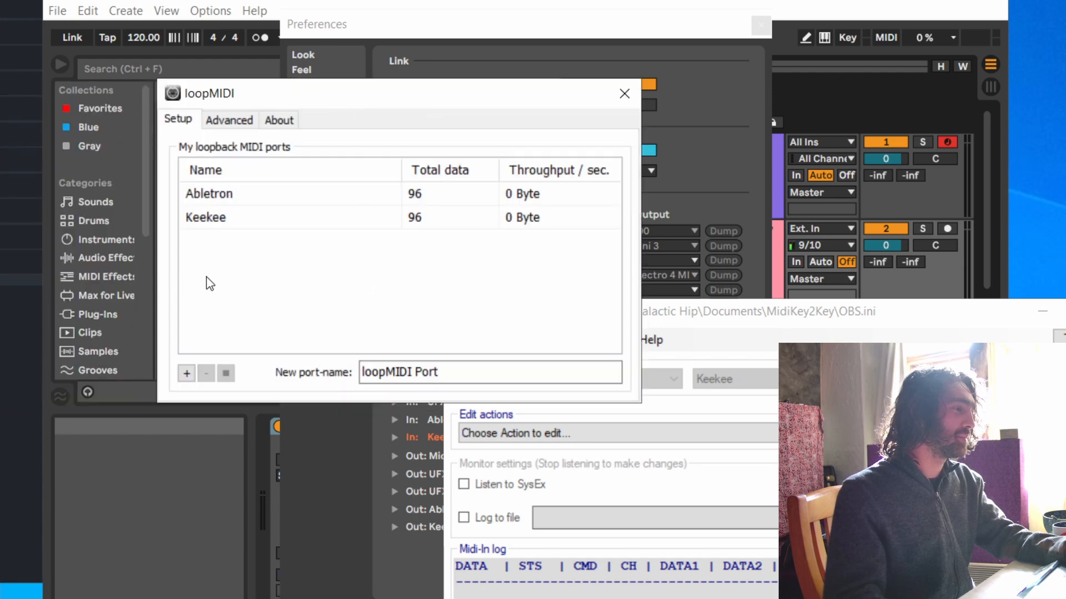
click(219, 192)
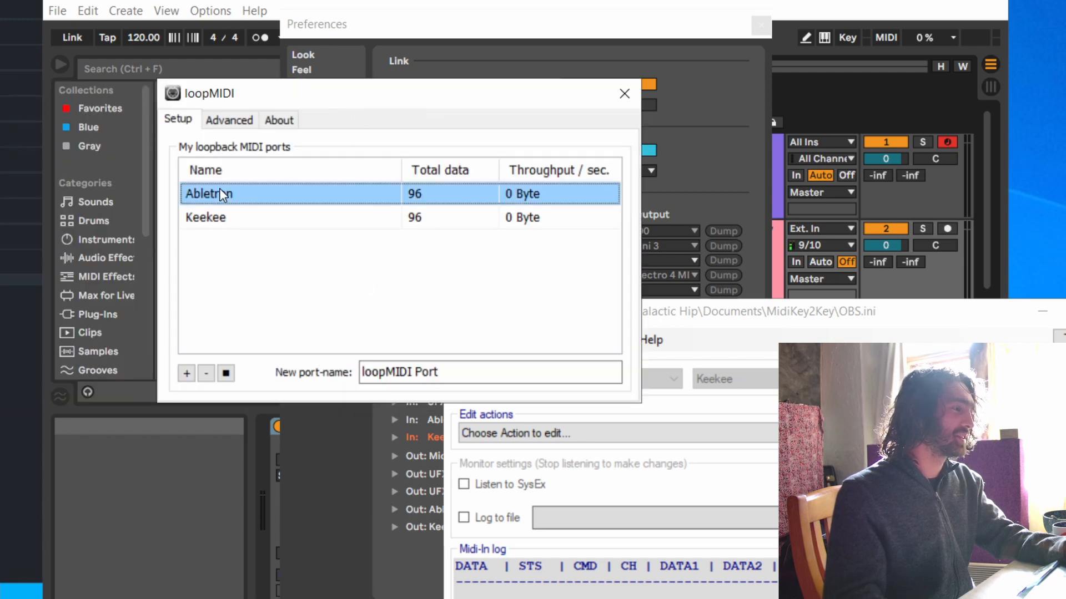
click(224, 222)
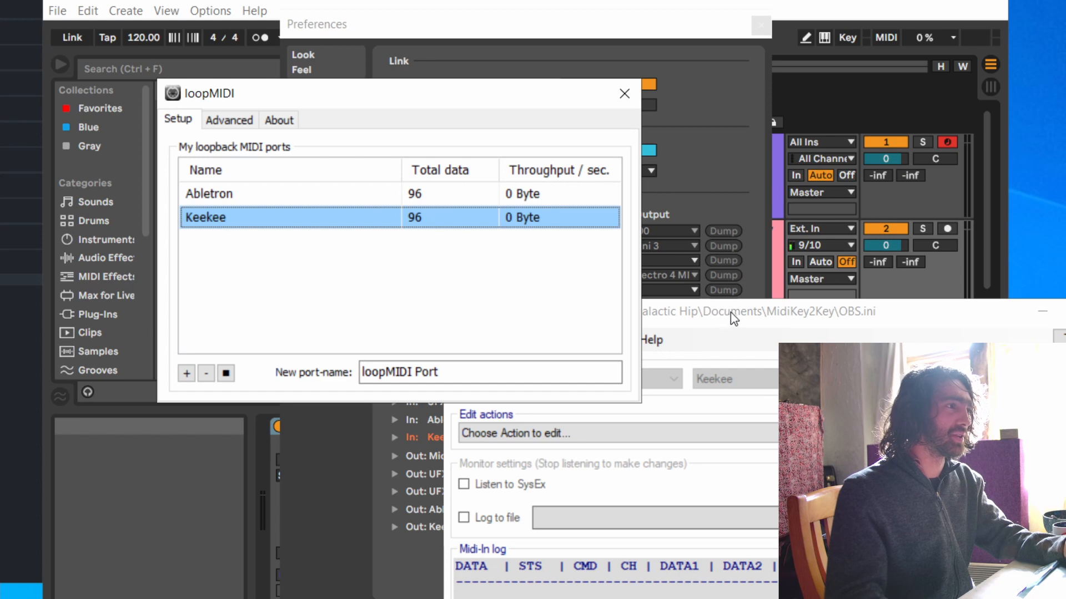
drag(731, 311, 526, 350)
drag(687, 339, 686, 340)
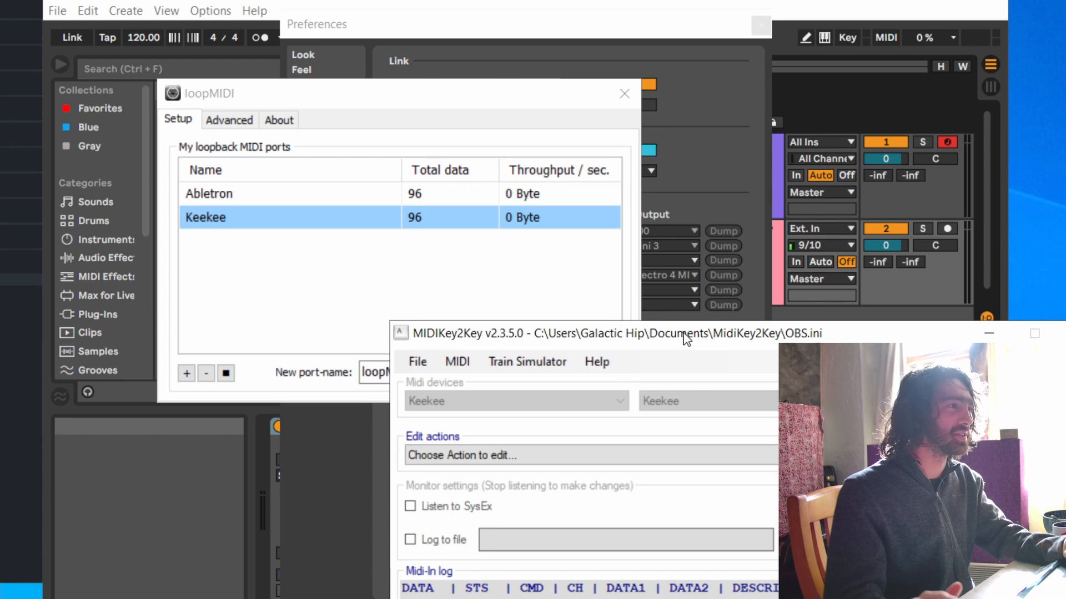
click(240, 264)
click(224, 207)
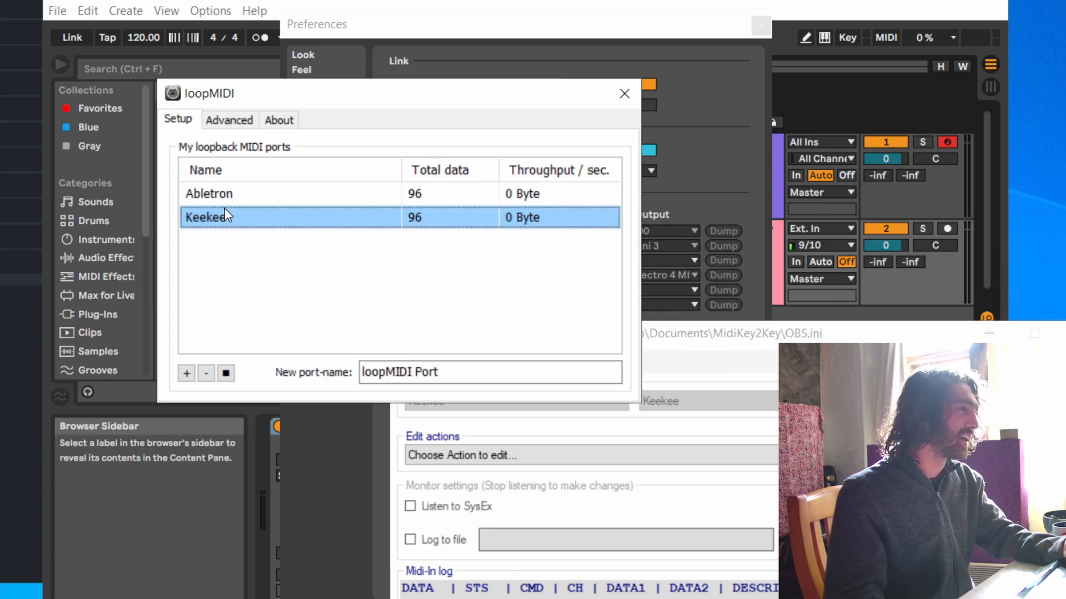
click(225, 197)
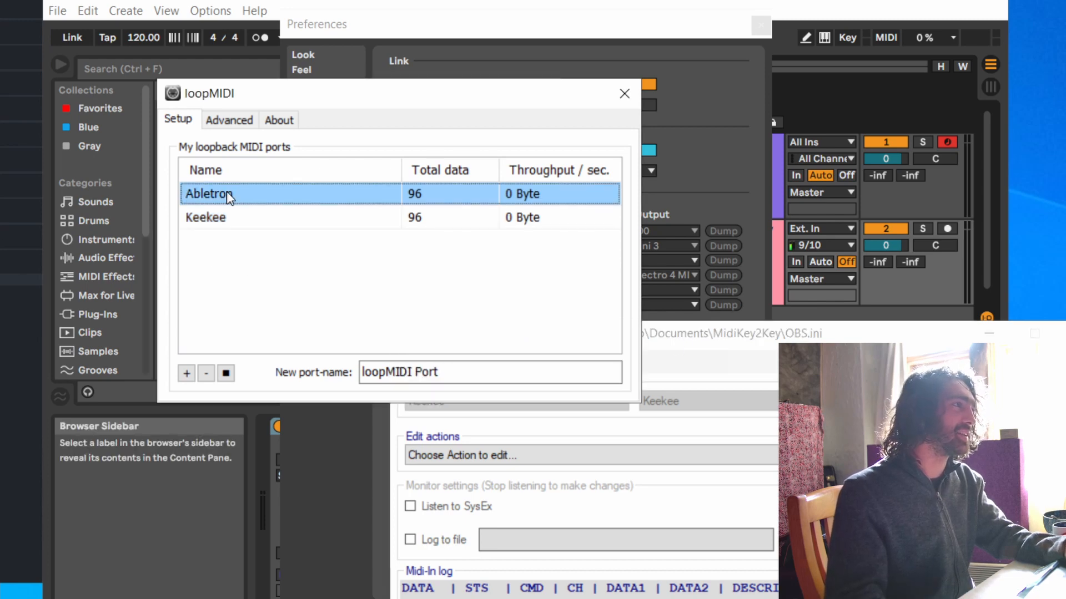
click(231, 216)
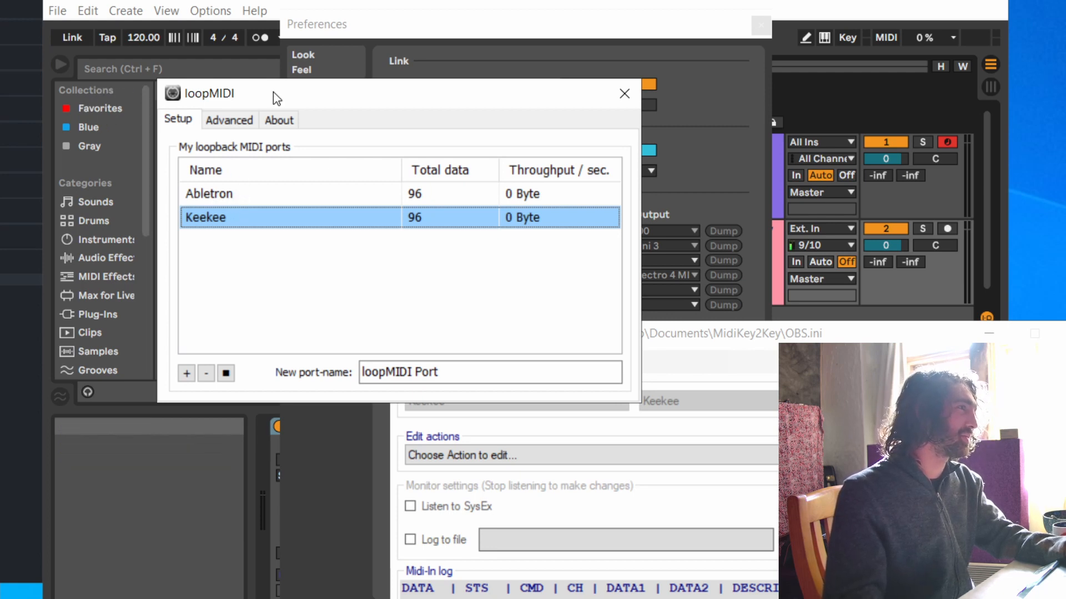
drag(273, 92, 81, 598)
drag(507, 336, 569, 598)
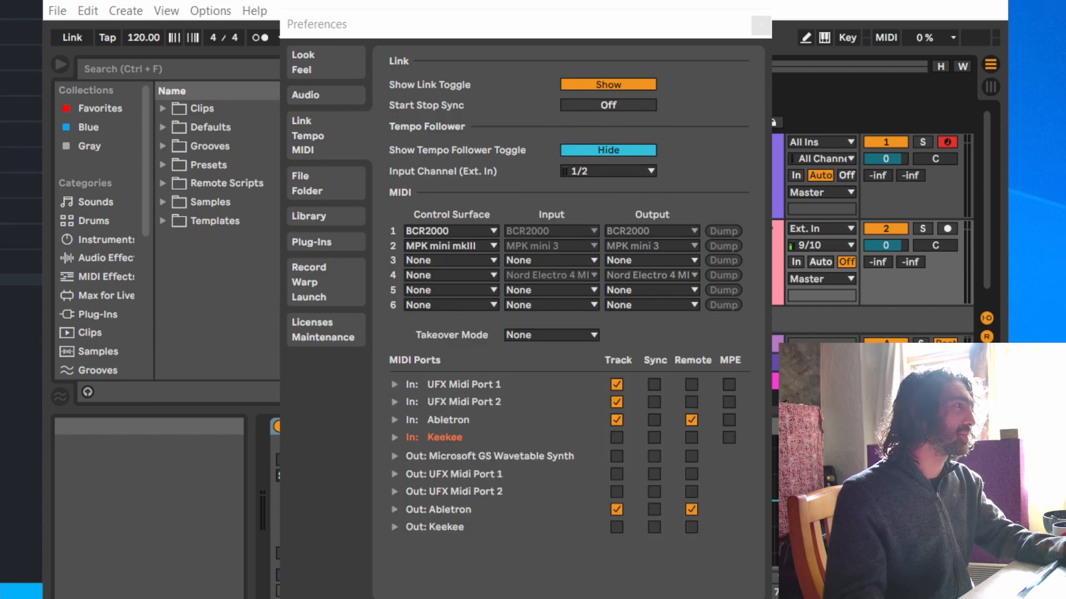
Step: Switch to Open Stage Control, start its server and position the new client window below the launcher's title bar
key(alt+Tab)
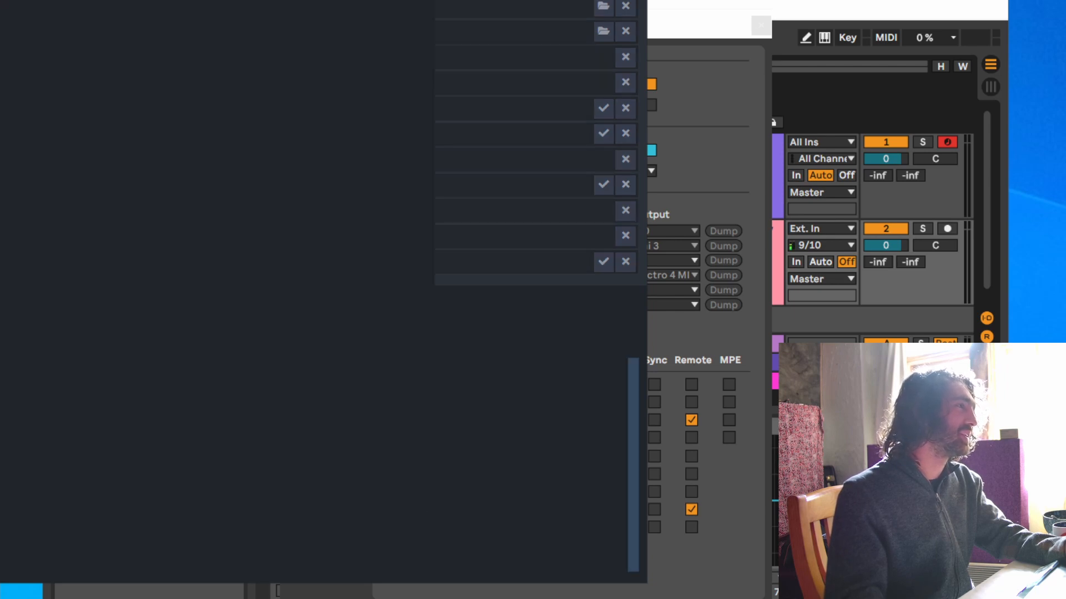
drag(0, 17, 379, 42)
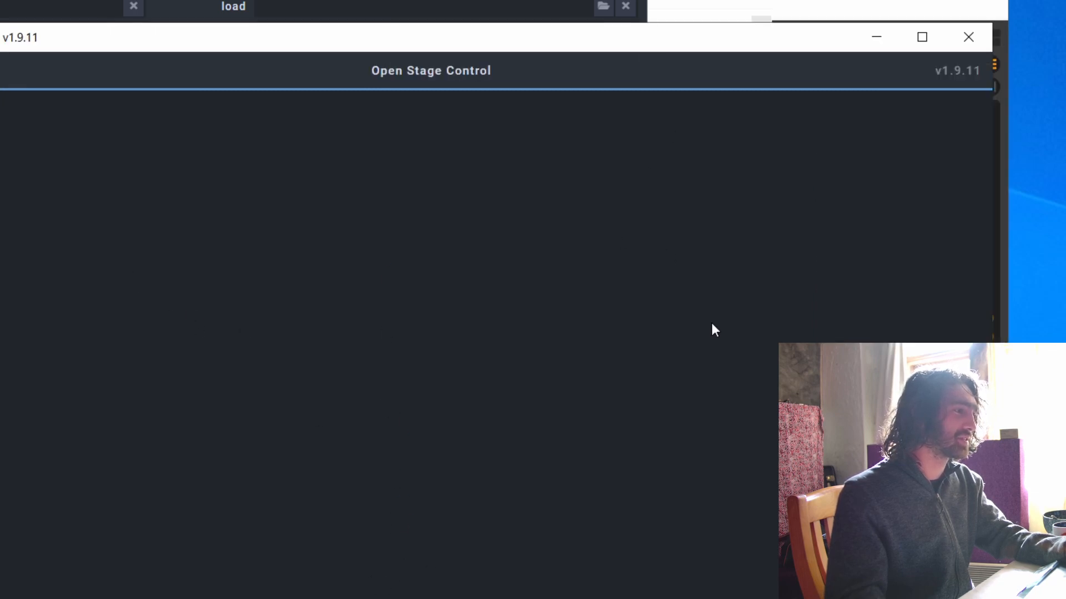
drag(793, 38, 689, 0)
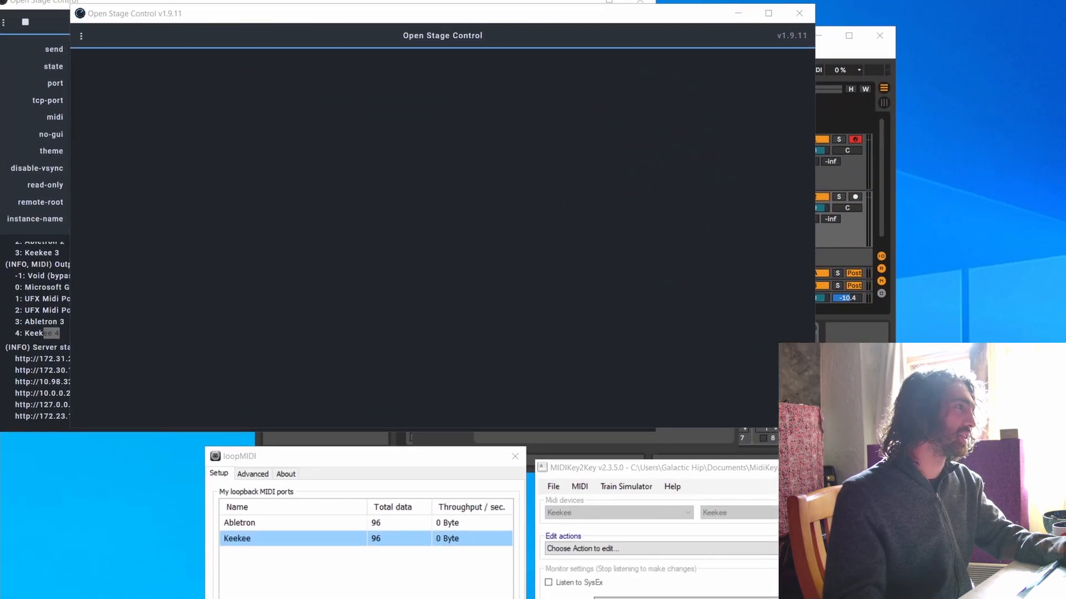
drag(184, 7, 151, 71)
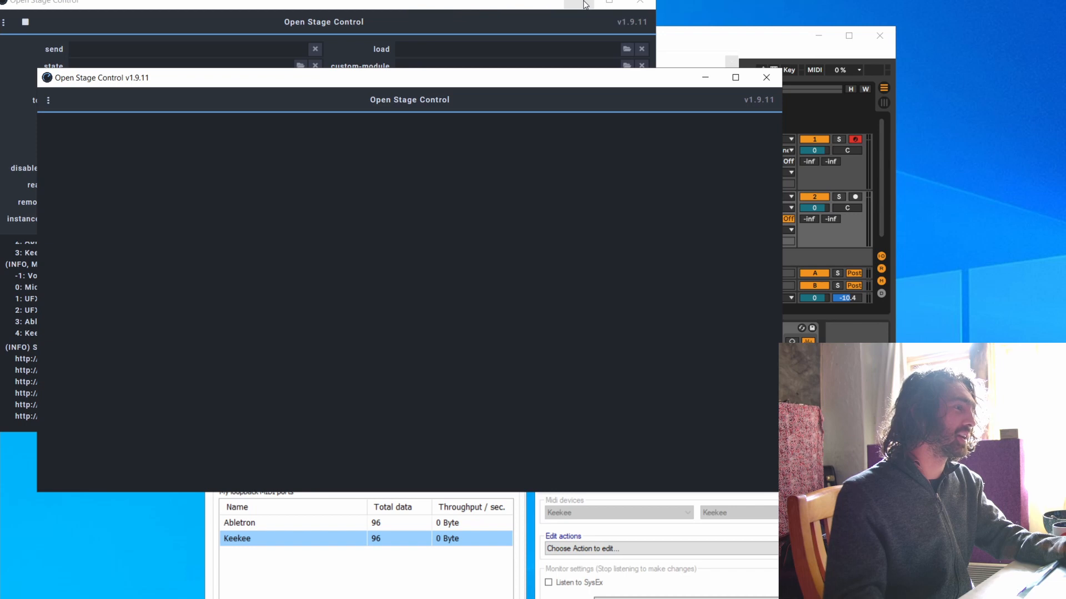
Step: Minimise the Open Stage Control launcher and Ableton Live, and close Ableton's Preferences window
drag(556, 3, 619, 15)
click(640, 14)
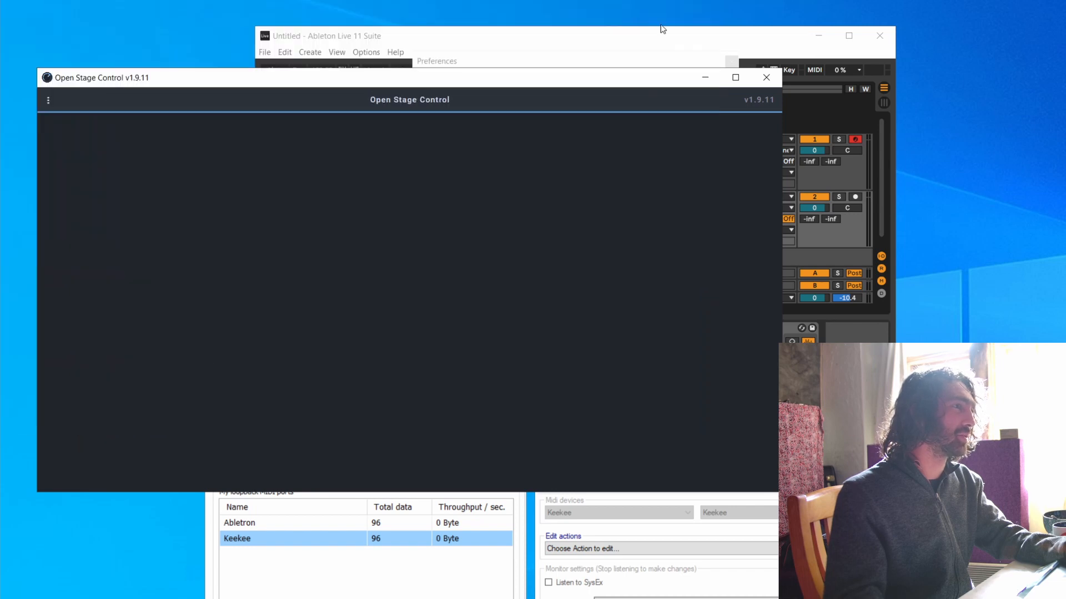
click(715, 42)
click(818, 35)
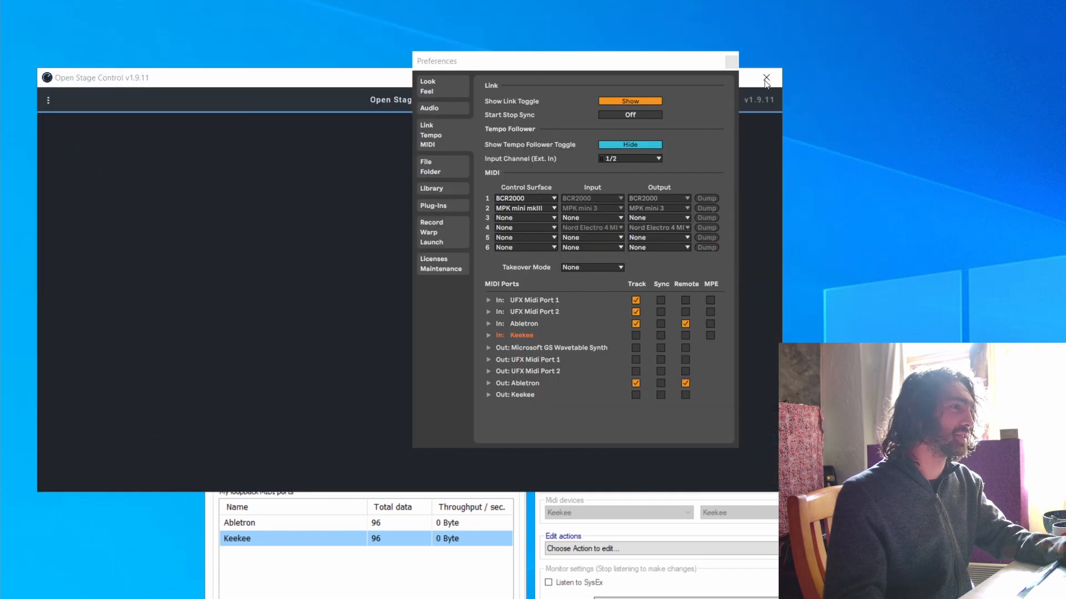
click(731, 61)
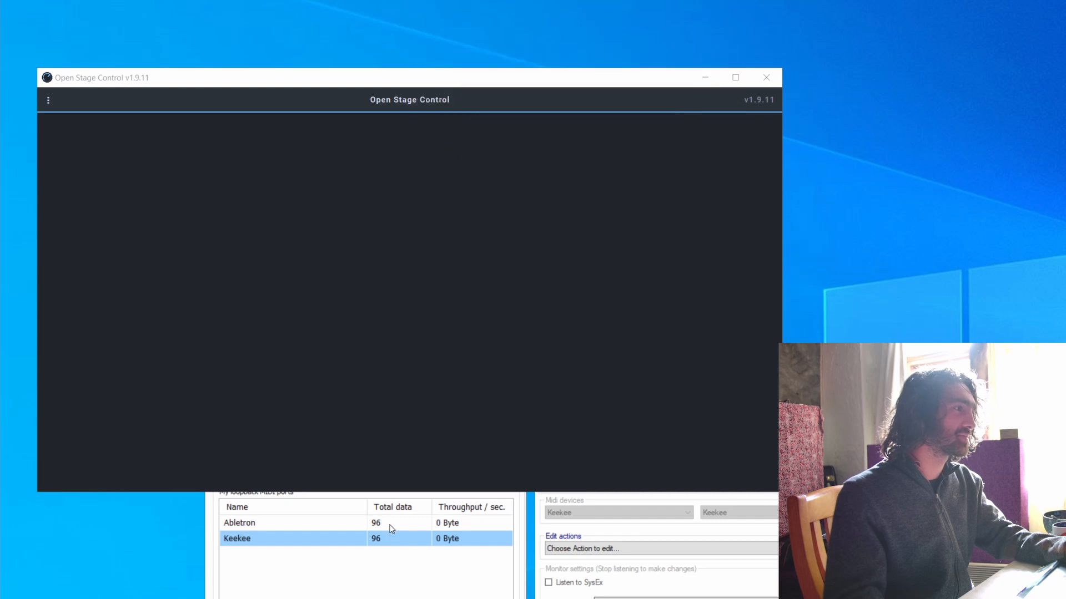
Step: Bring the loopMIDI window in front of the Open Stage Control client and shift it slightly upward
click(357, 541)
click(312, 447)
click(412, 494)
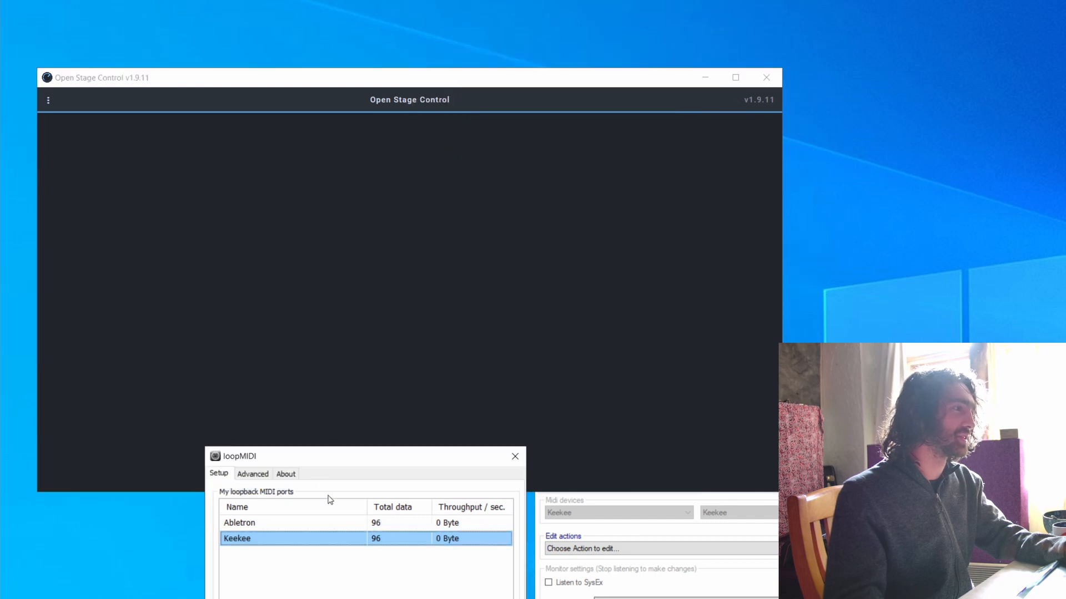
drag(319, 452, 319, 444)
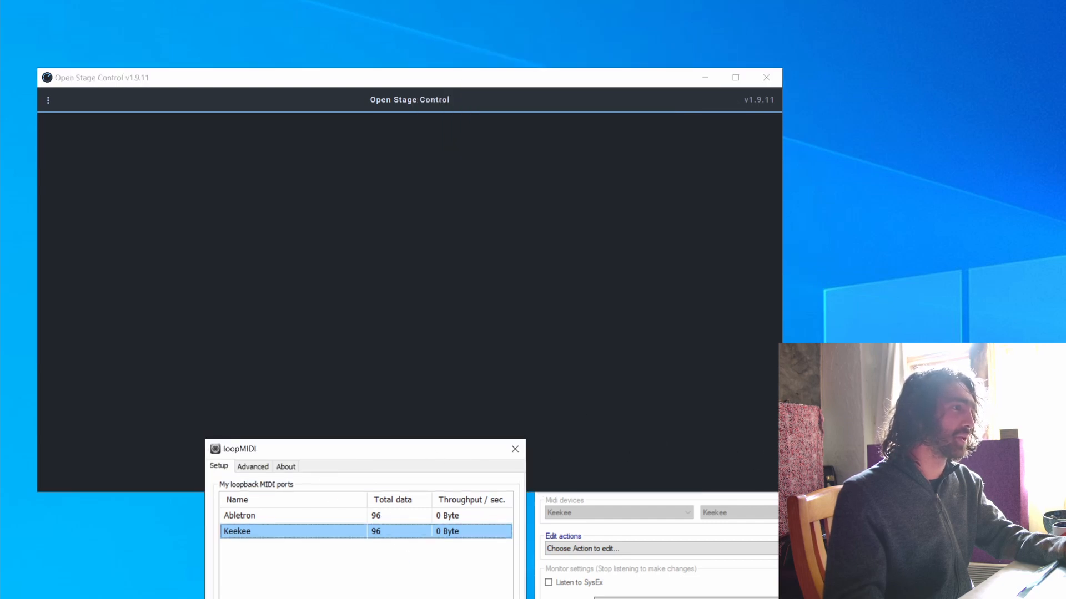
Step: Close the loopMIDI and MIDIKey2Key windows, and start a new session in the Open Stage Control client
key(alt+F4)
key(alt+F4)
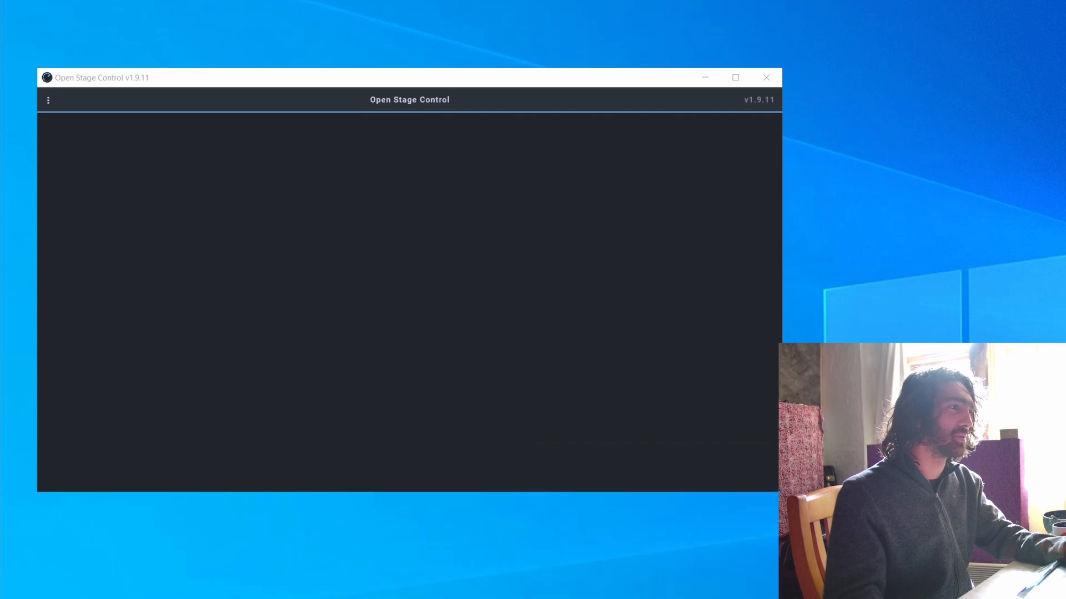
click(43, 99)
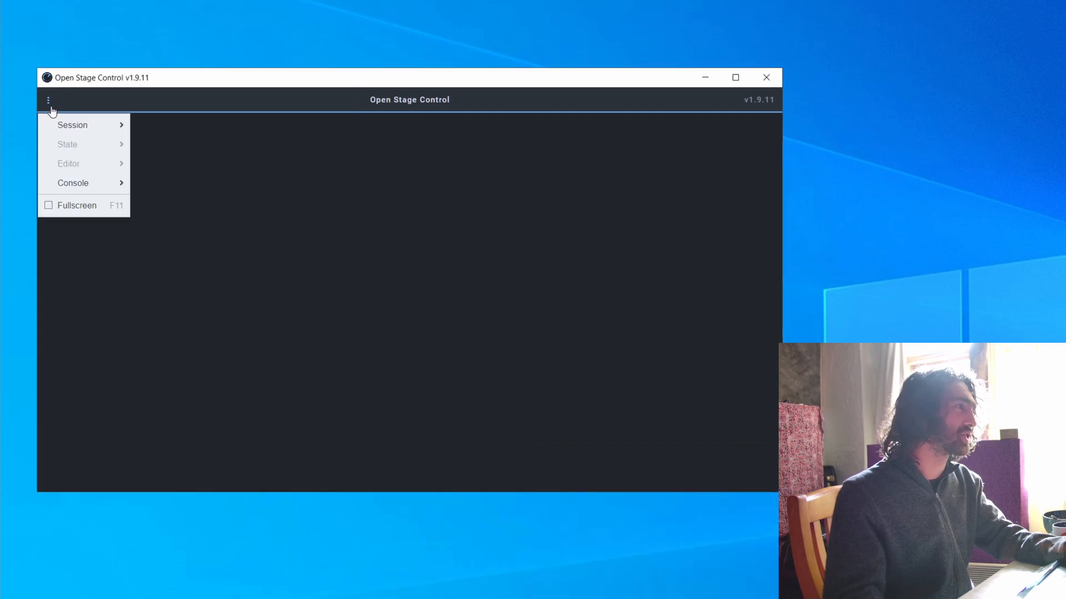
mouse_move(83, 125)
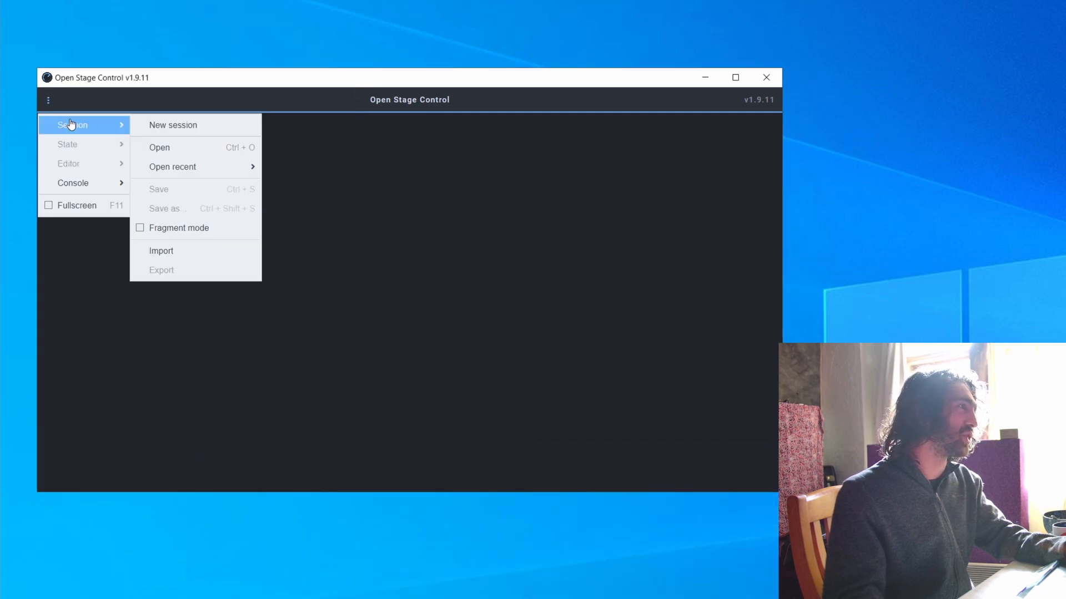
click(205, 133)
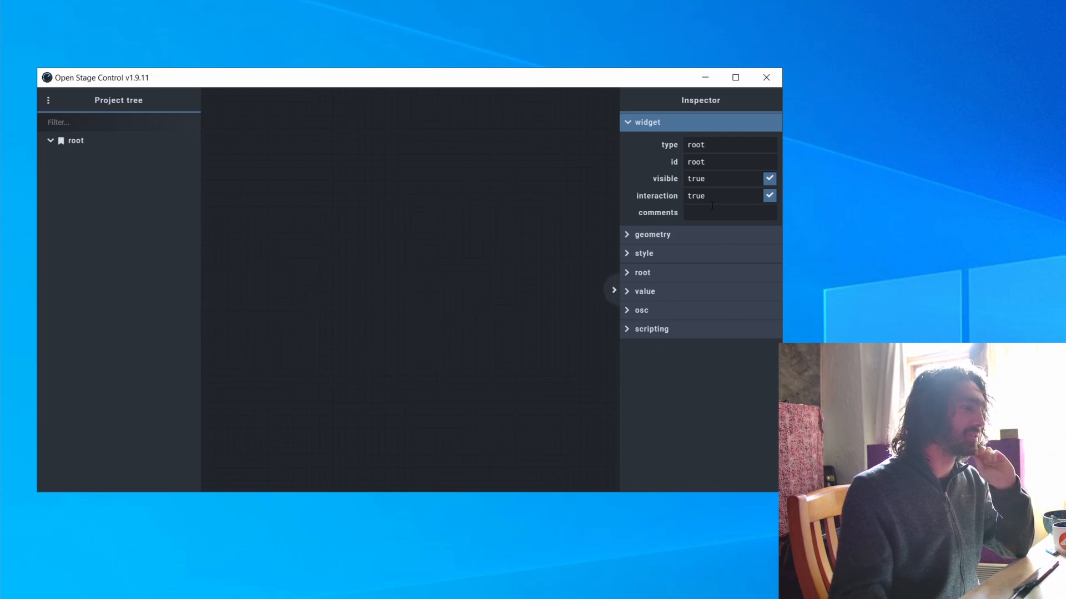
Step: Enlarge the Open Stage Control client window to cover most of the desktop and position it fully on screen
drag(365, 82, 261, 5)
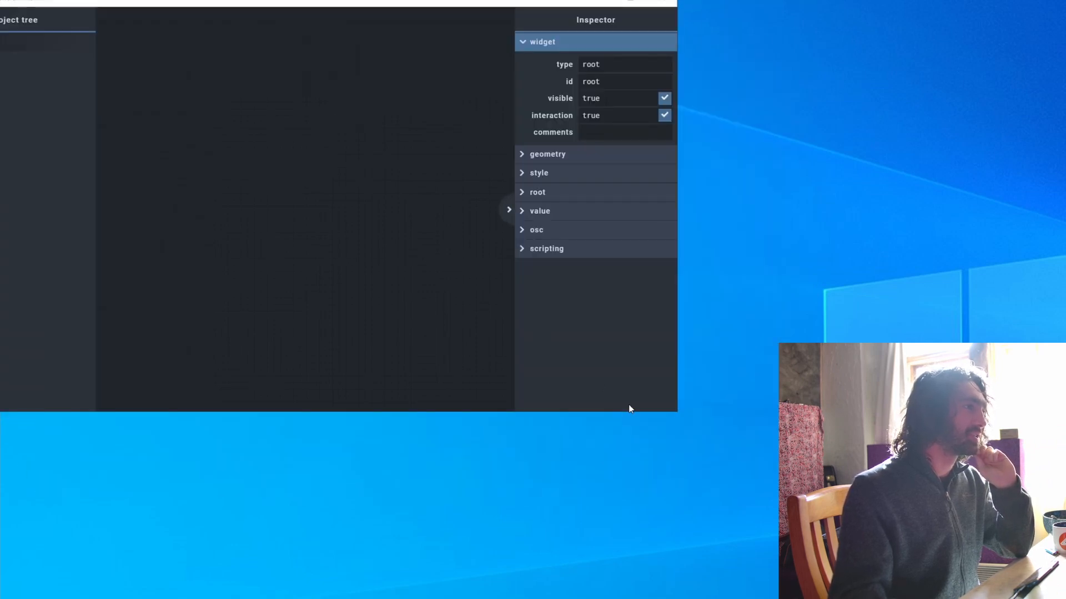
drag(678, 414, 1061, 584)
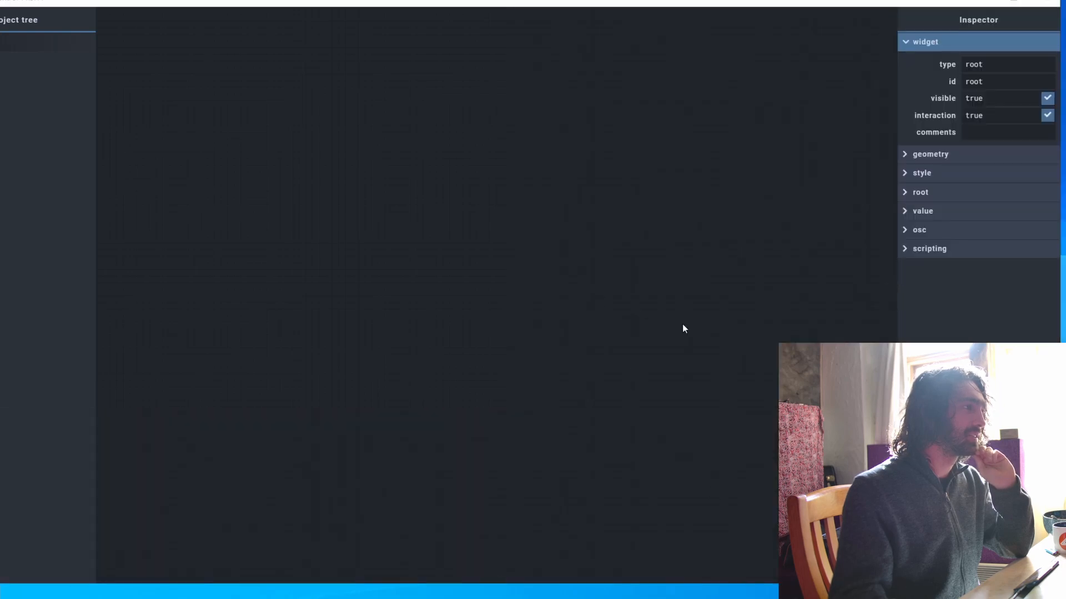
drag(1060, 584, 950, 560)
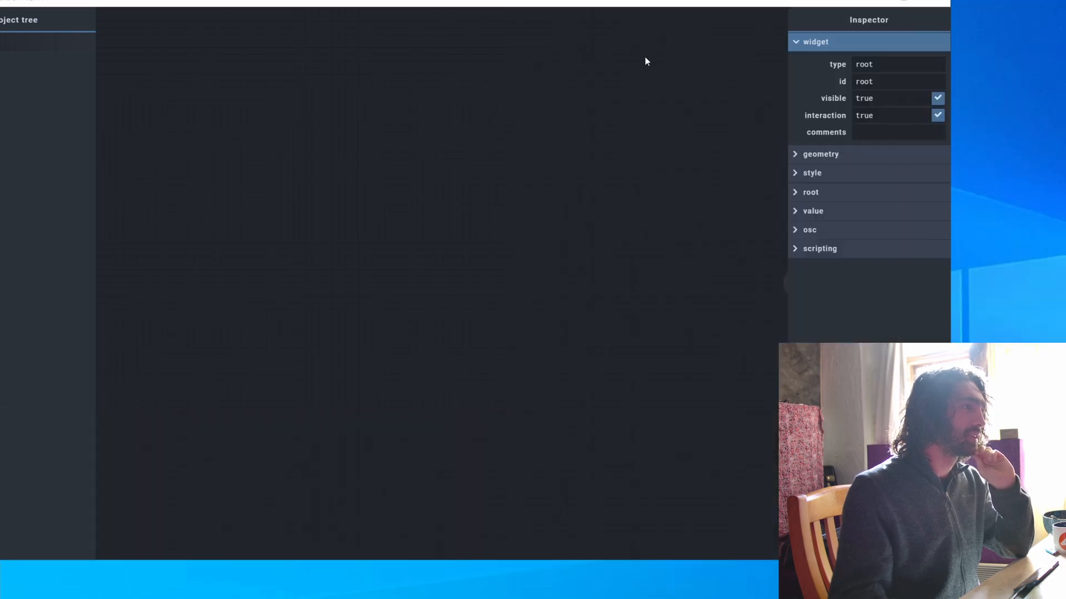
drag(641, 2, 718, 20)
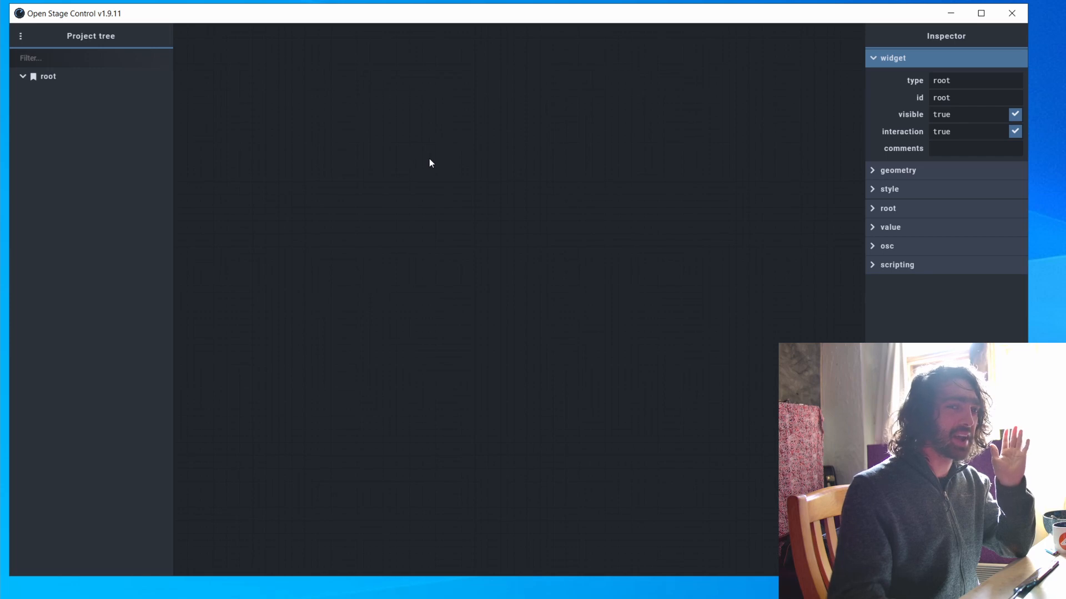
Step: Add a basic button widget to the root canvas and enlarge it to a big, roughly square shape
right_click(404, 123)
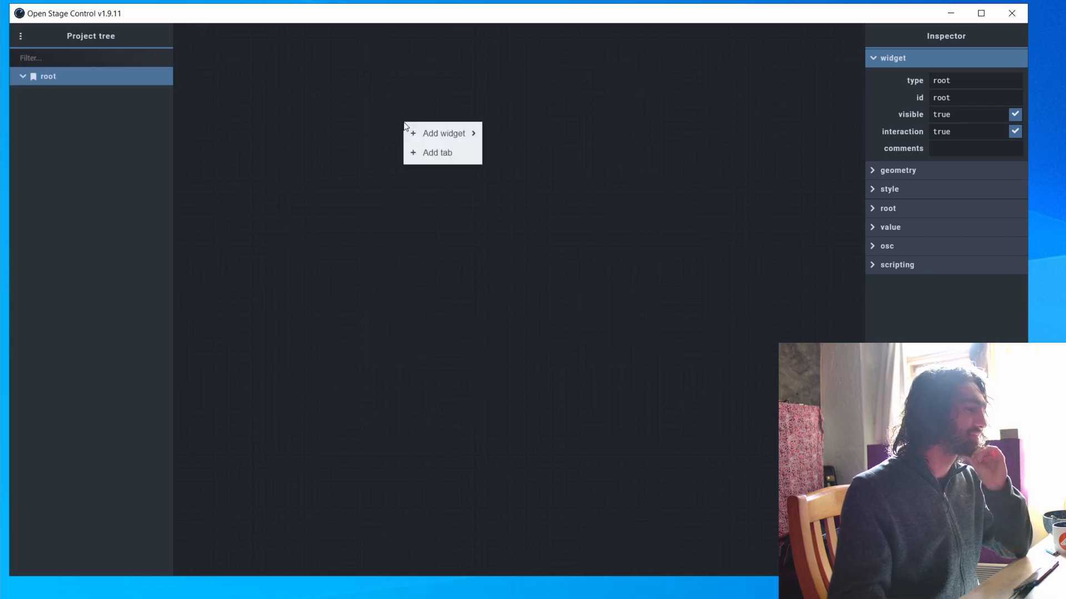
mouse_move(425, 138)
mouse_move(557, 140)
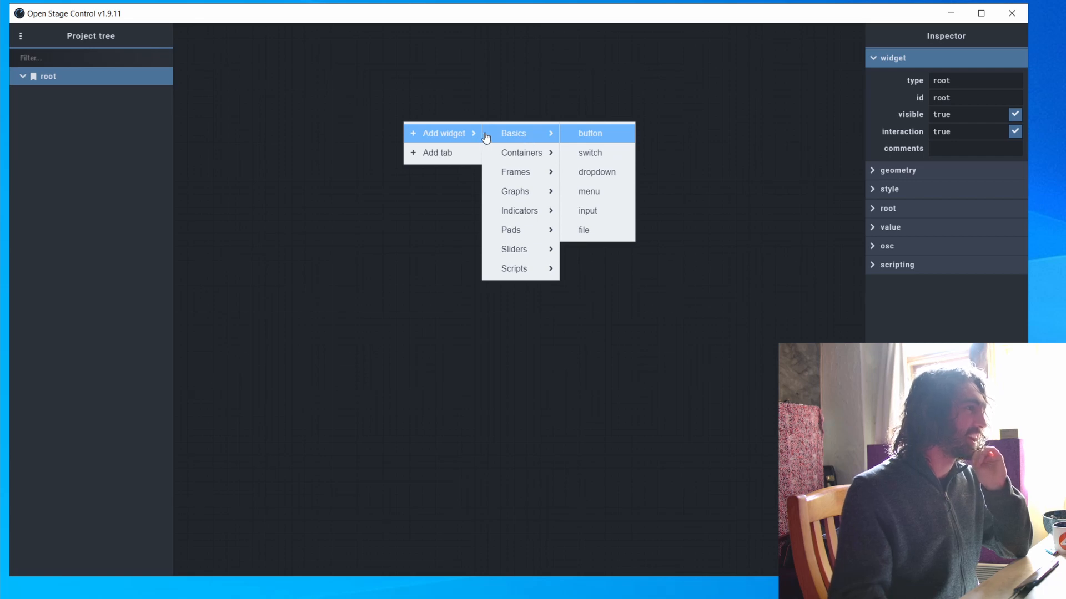
click(590, 133)
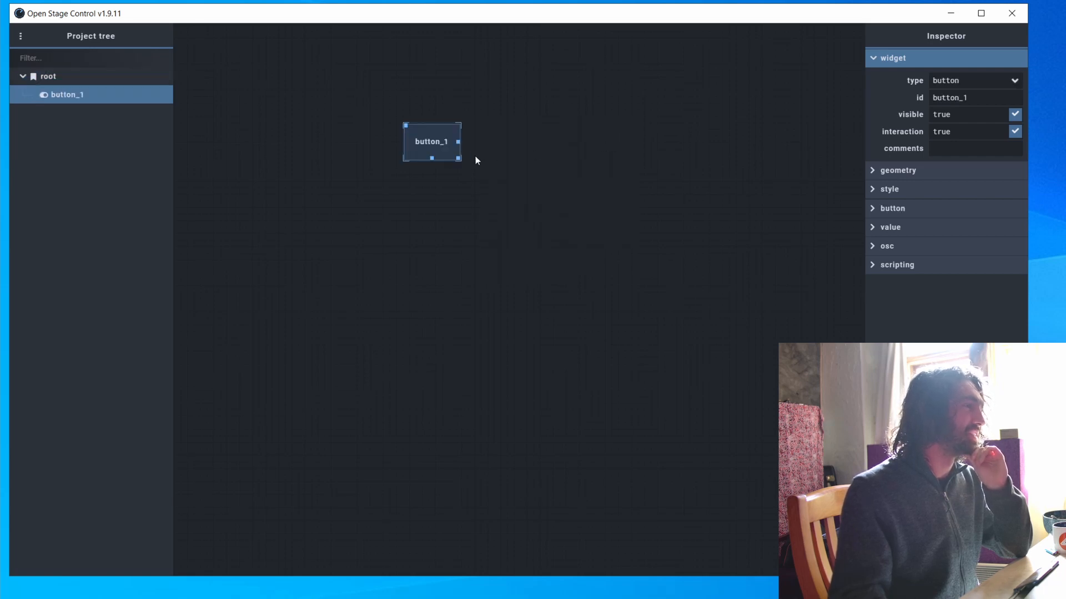
drag(457, 158, 564, 287)
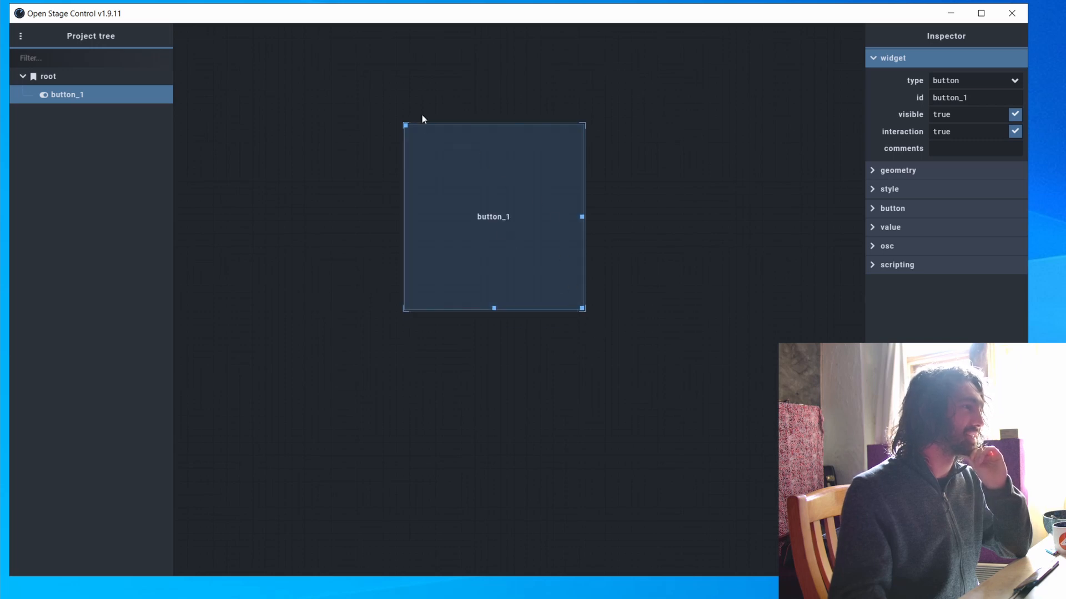
Step: Toggle the button once, and compare the inspector properties of root and button_1 by alternating the selection in the project tree
click(409, 125)
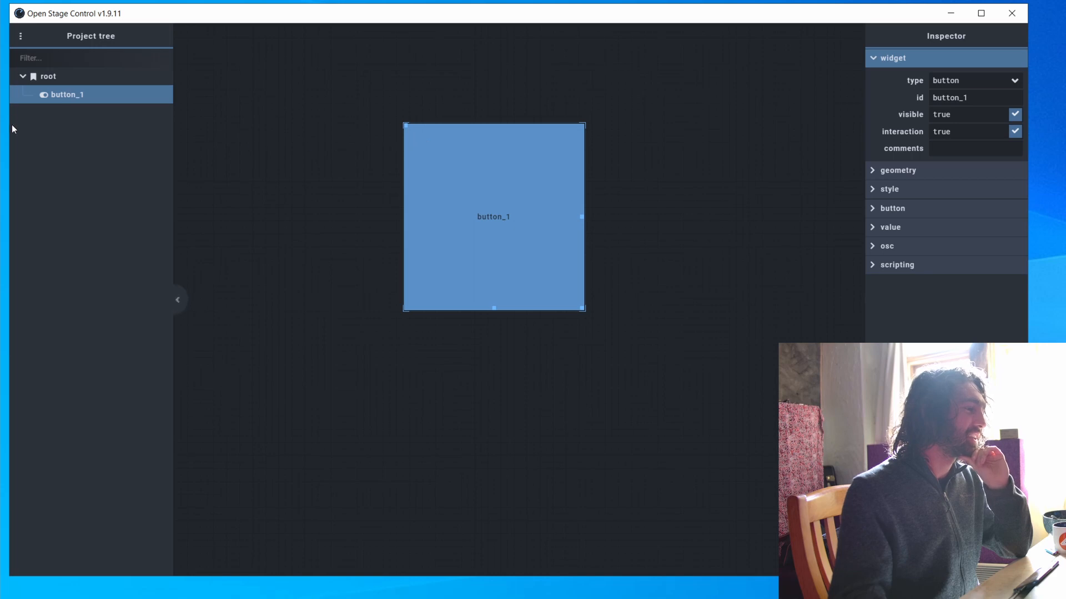
click(54, 79)
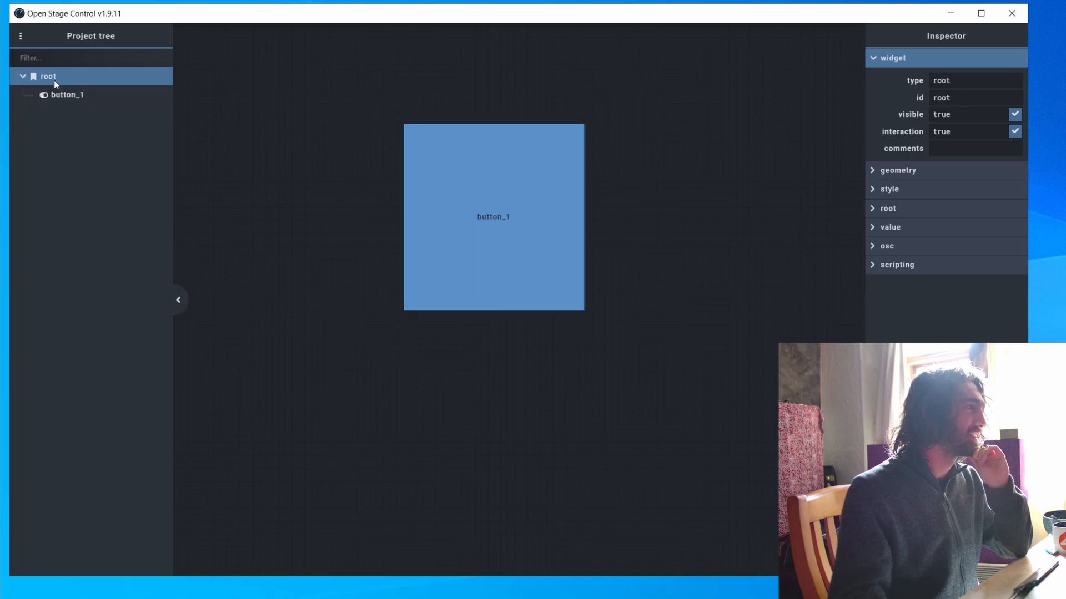
click(62, 95)
click(57, 79)
click(65, 95)
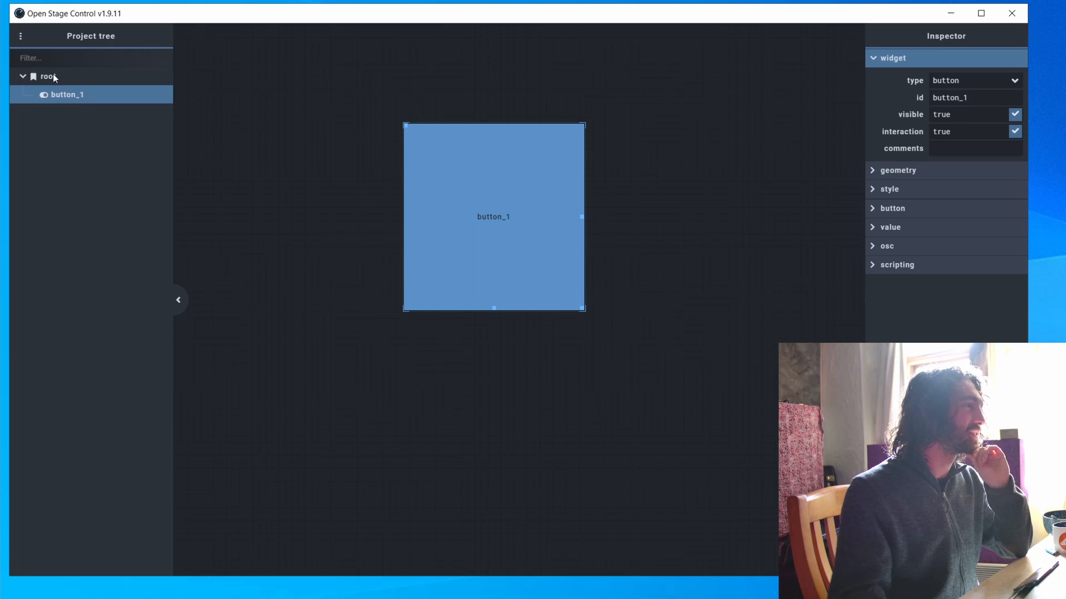
click(58, 78)
click(66, 97)
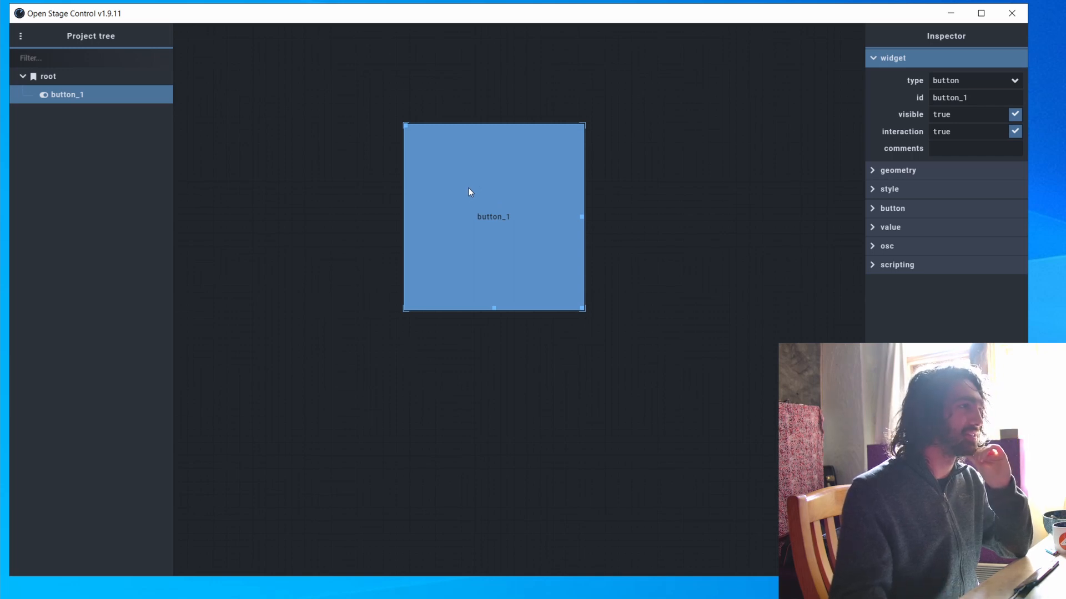
Step: Move button_1 up and to the left on the canvas, and toggle it repeatedly to test its on and off states
drag(406, 125, 341, 100)
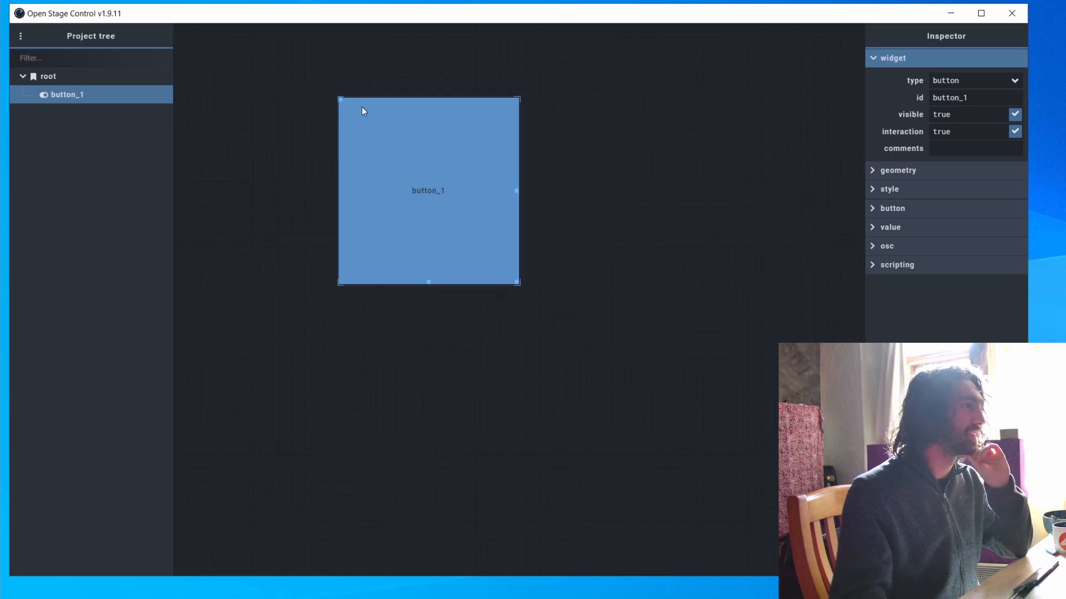
click(465, 176)
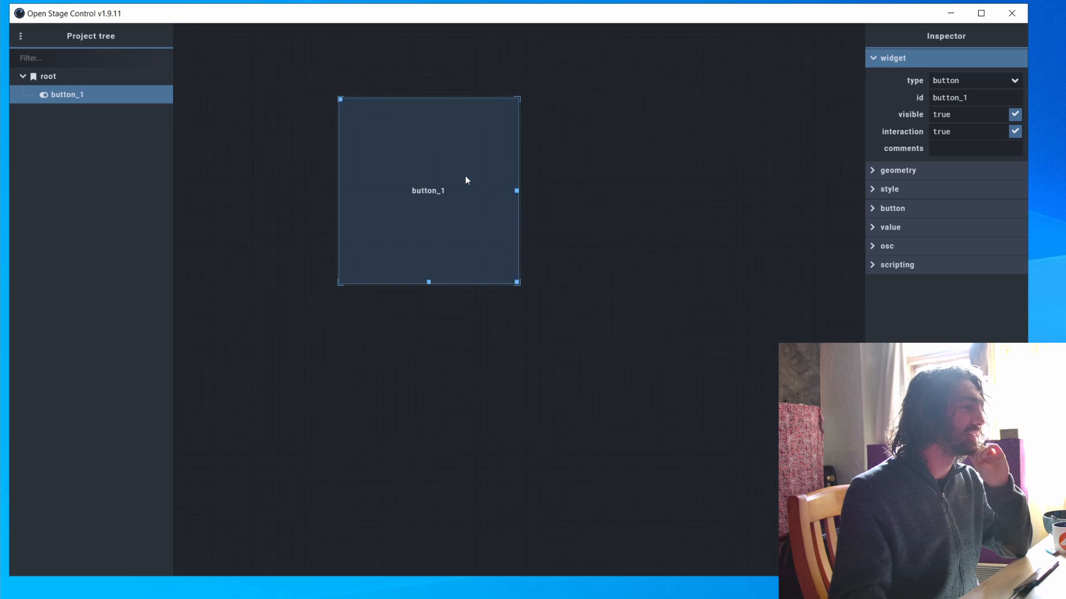
click(465, 175)
click(465, 175)
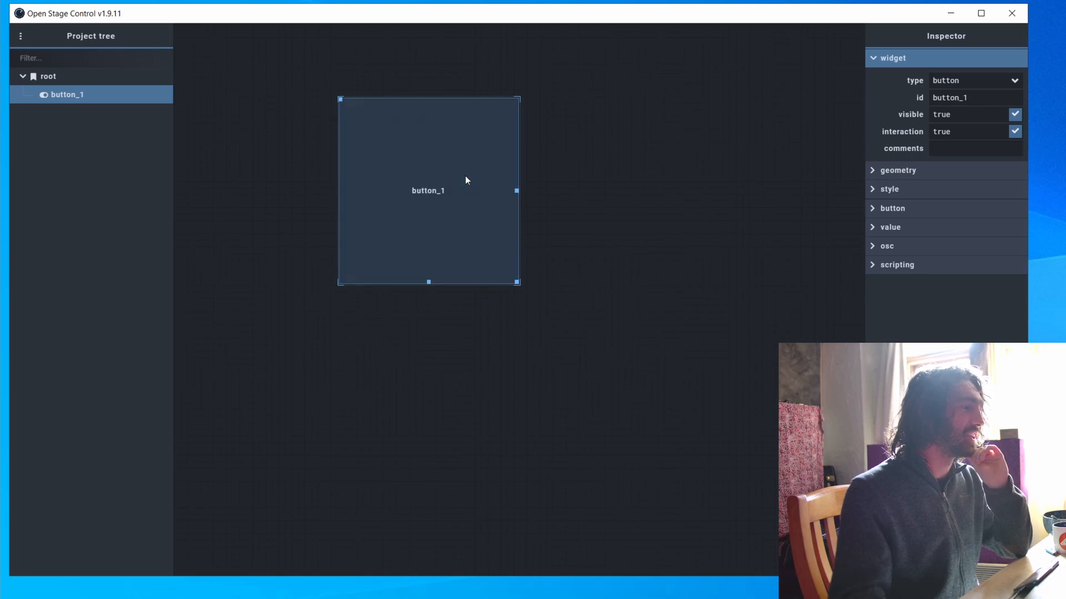
click(465, 176)
click(465, 177)
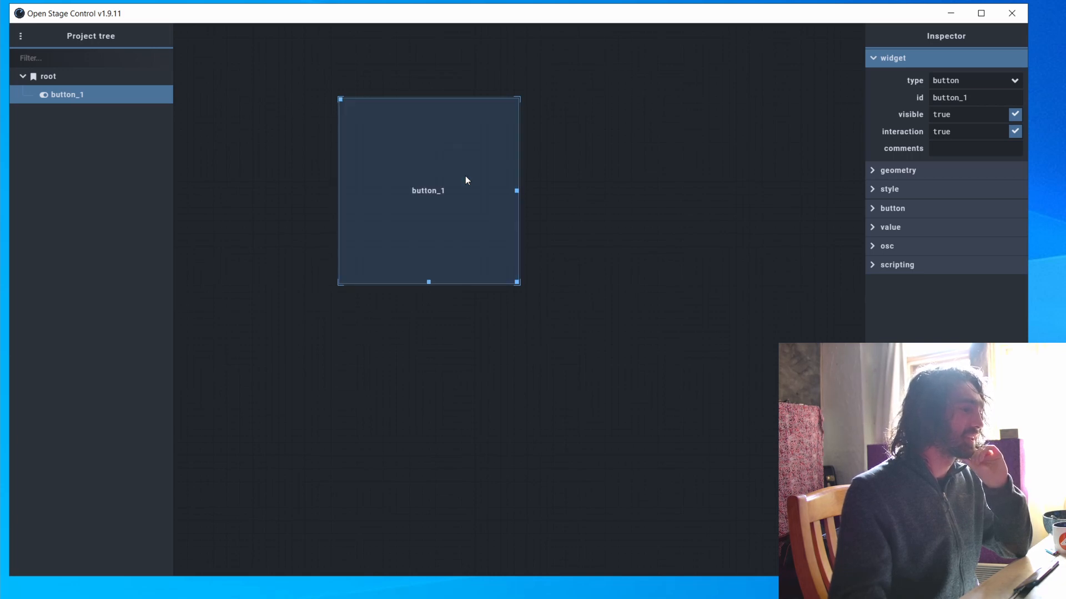
Step: Resize and reposition the Open Stage Control window beside Ableton Live, and move button_1 closer to the inspector
drag(732, 15, 0, 0)
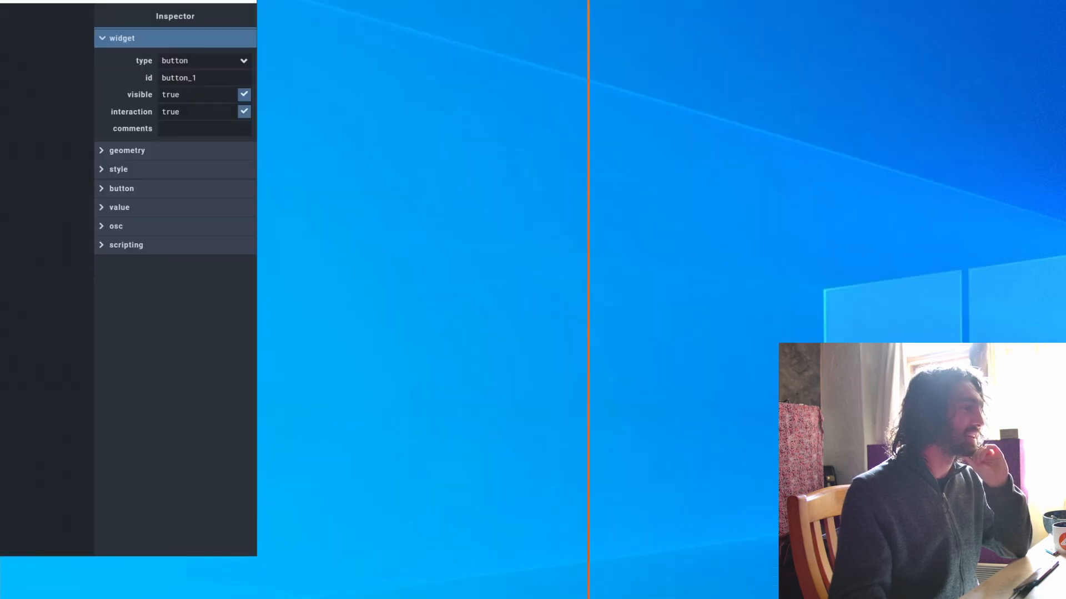
drag(253, 557, 443, 594)
drag(441, 11, 926, 11)
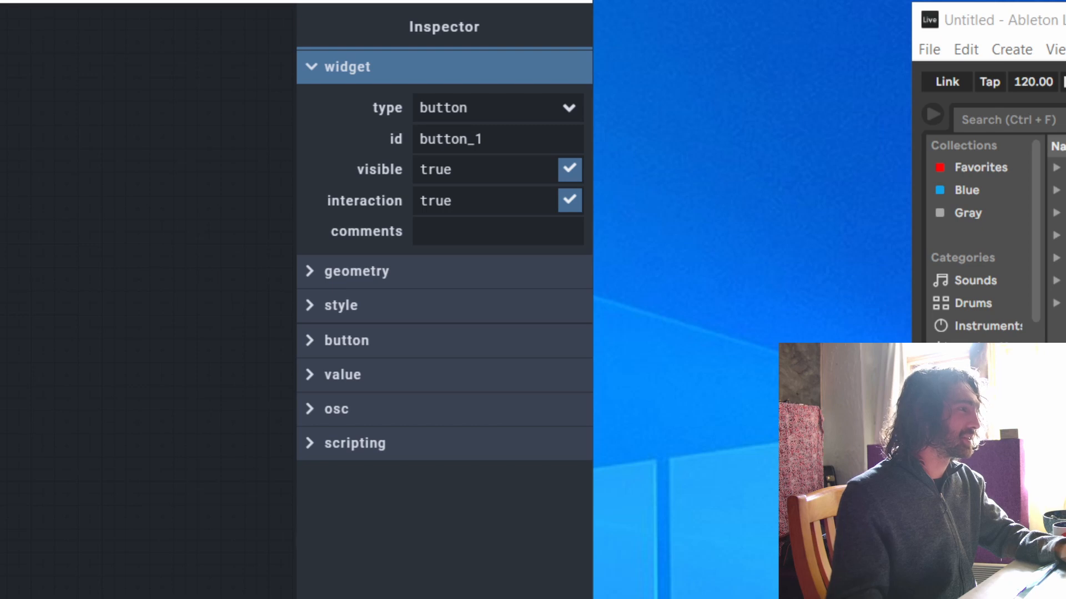
drag(0, 1, 222, 2)
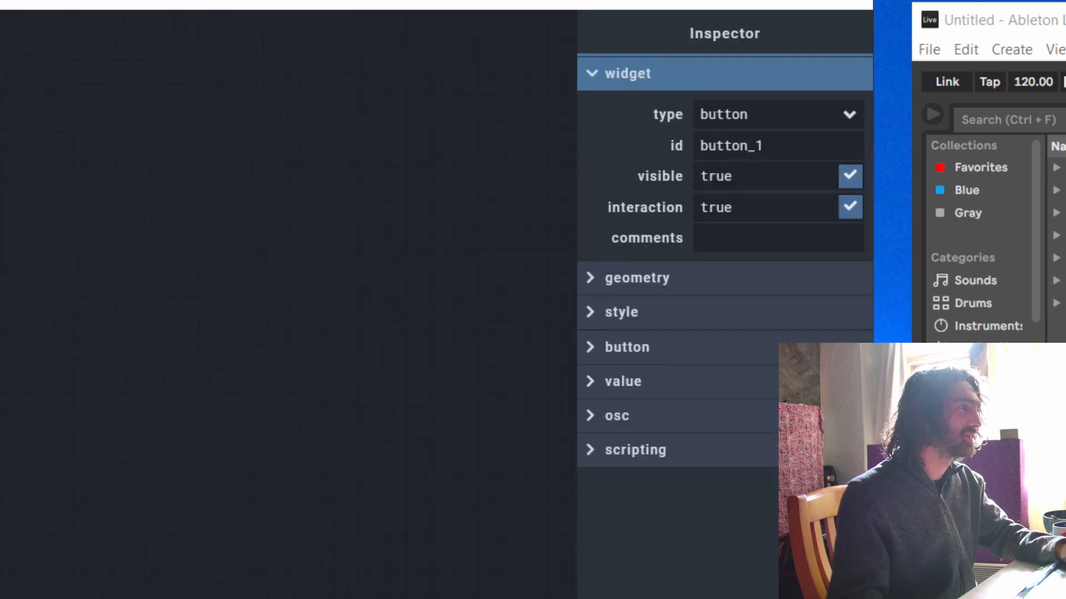
drag(0, 166, 8, 145)
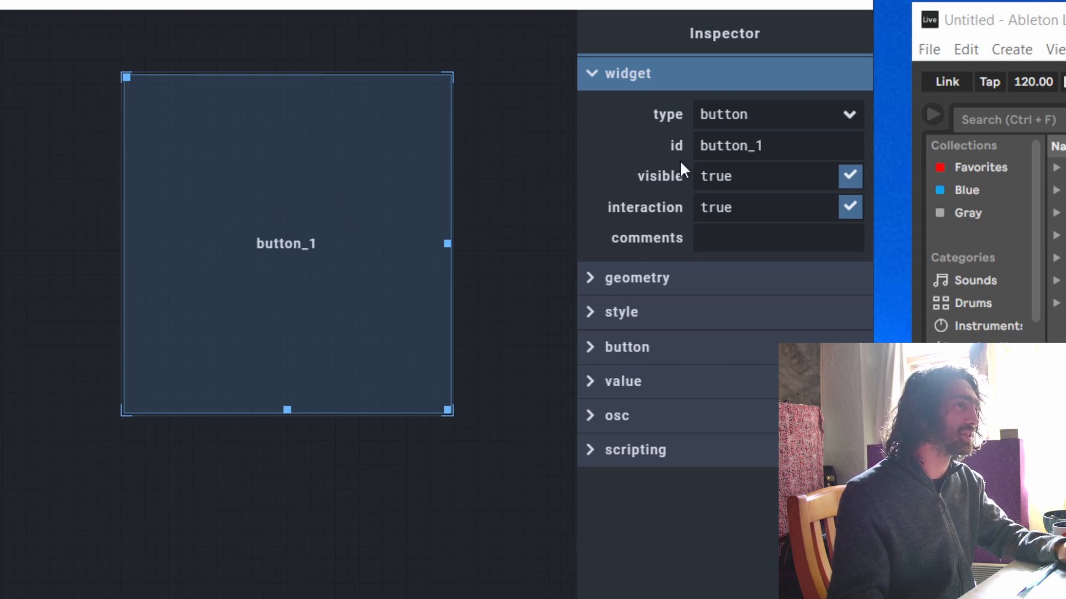
Step: Try the panel, frame and fader types on button_1, and return the widget to the button type
click(848, 118)
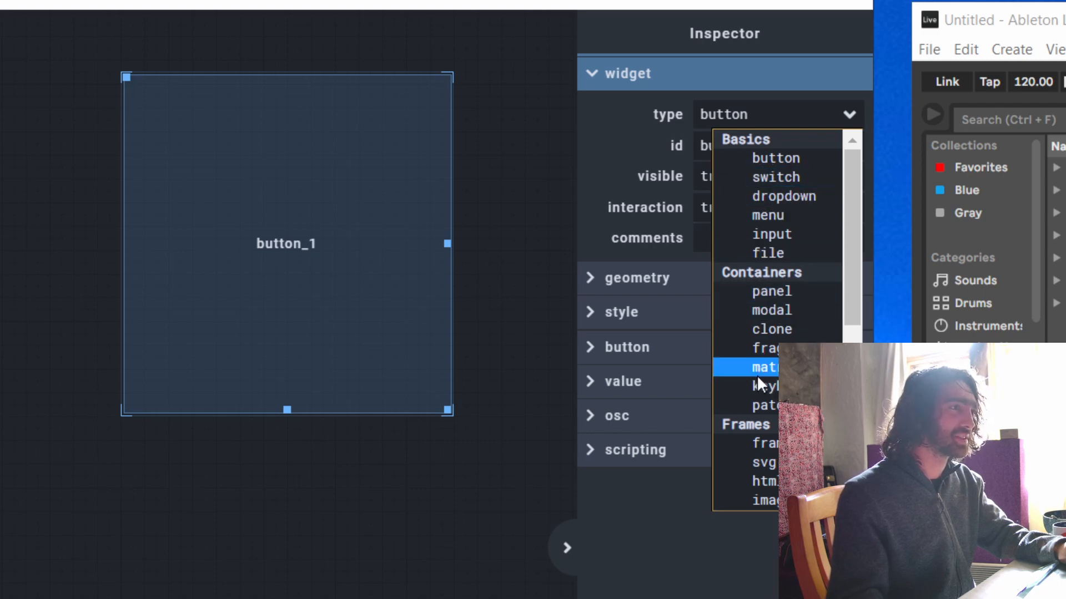
click(766, 293)
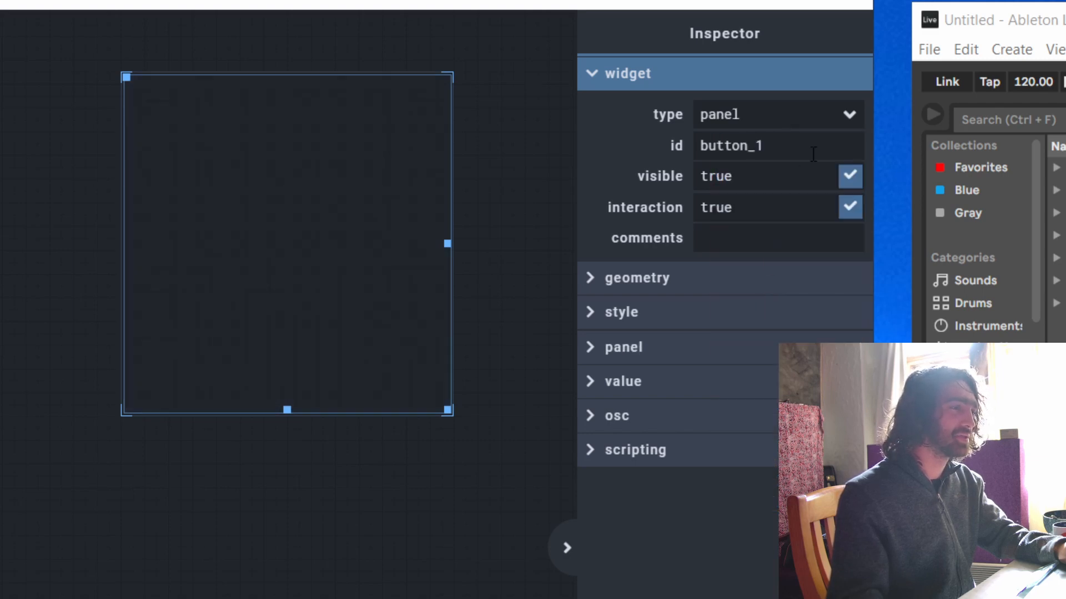
click(826, 115)
click(766, 443)
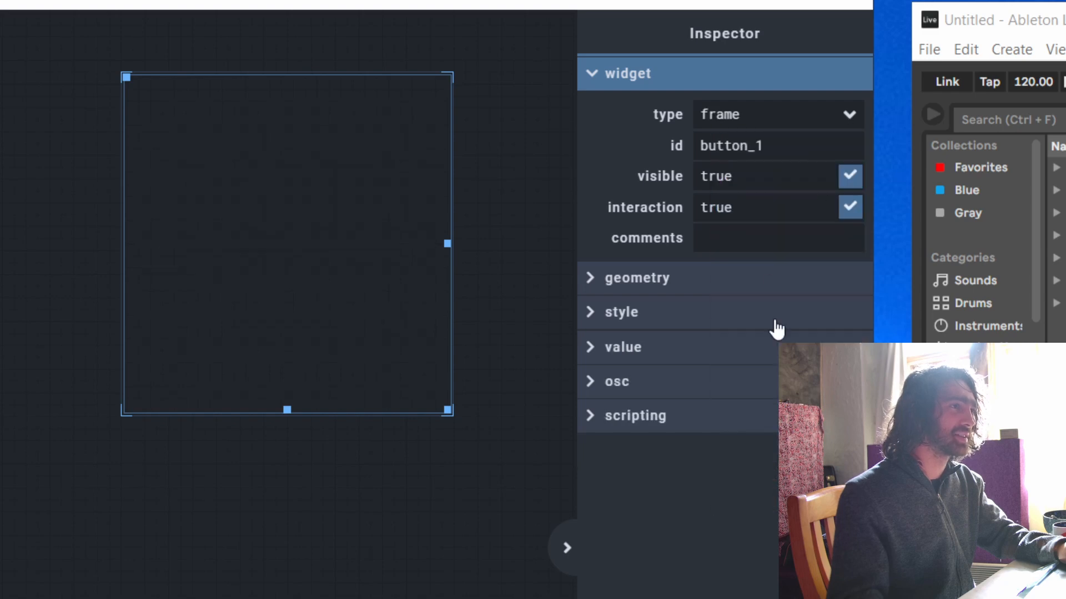
click(847, 116)
scroll(752, 444, down, 5)
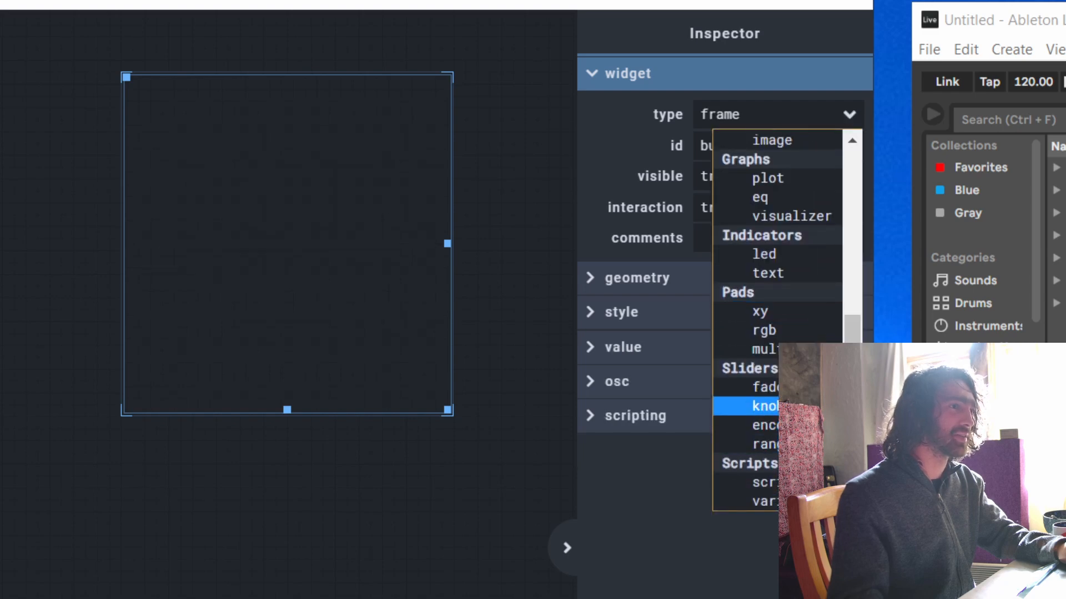
click(765, 387)
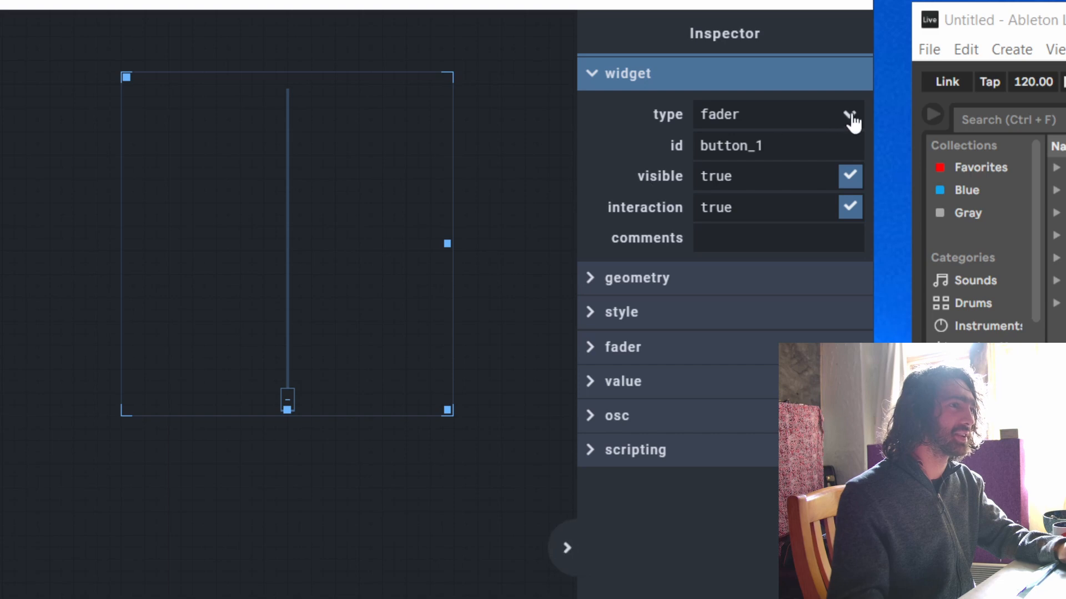
click(849, 116)
click(799, 156)
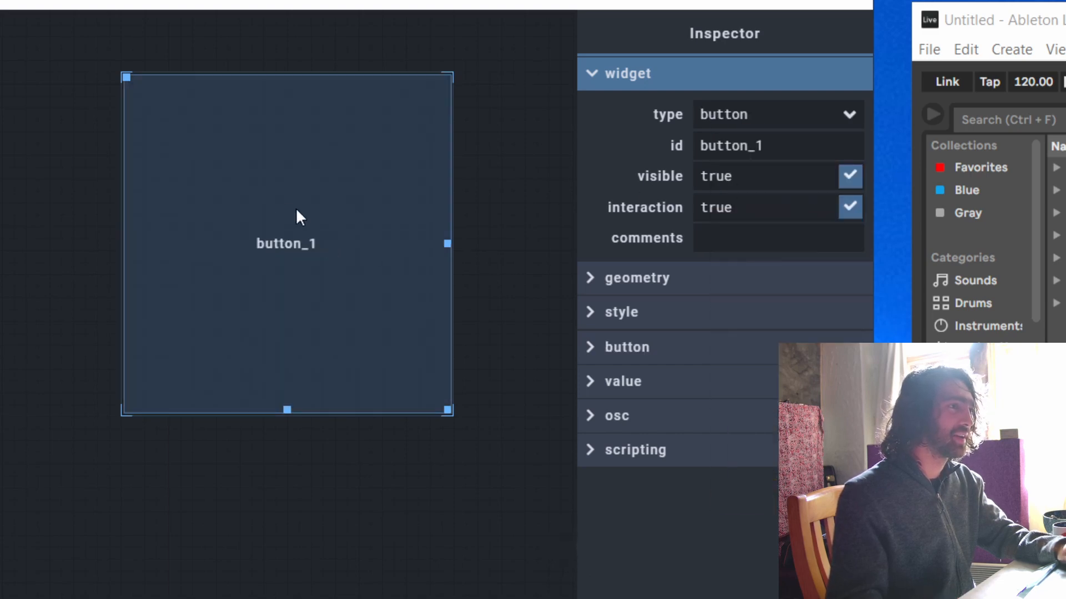
Step: Set the button widget's id to Smasher, shift the client window slightly and reselect the button
double_click(785, 145)
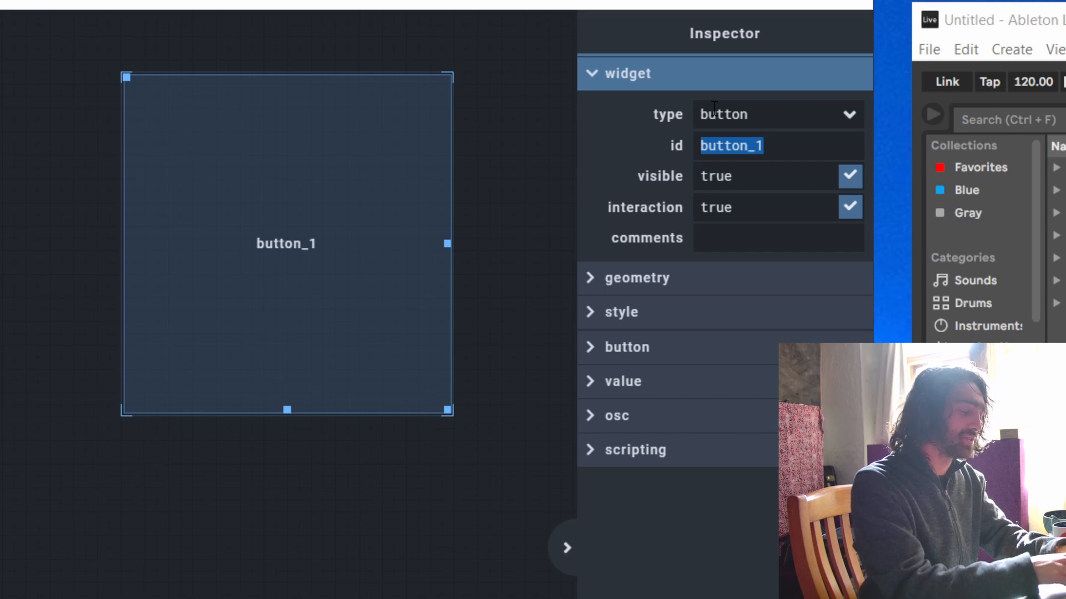
text(Smasher)
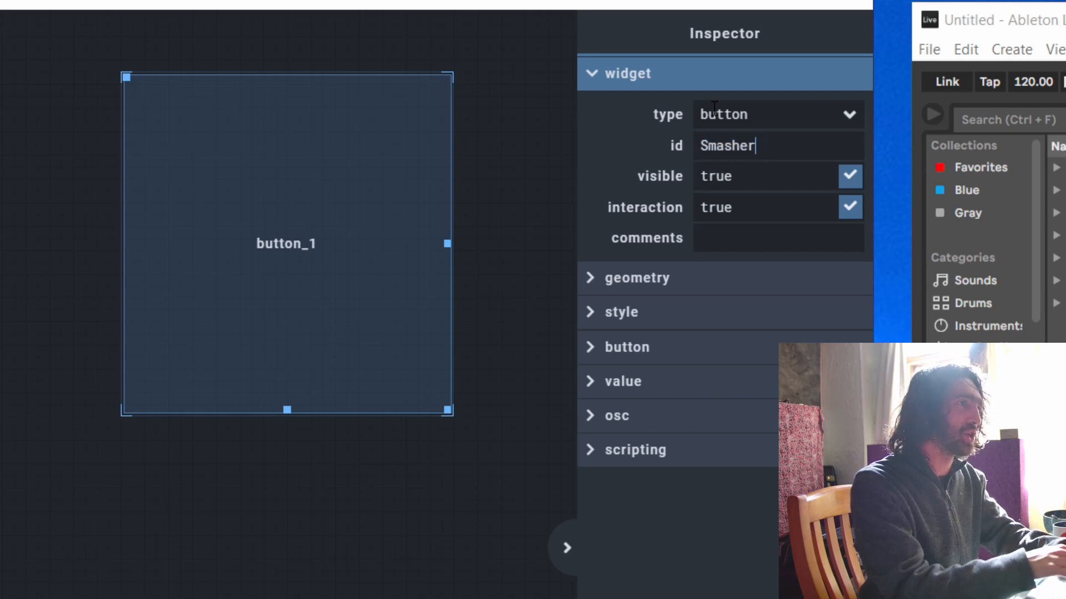
click(202, 568)
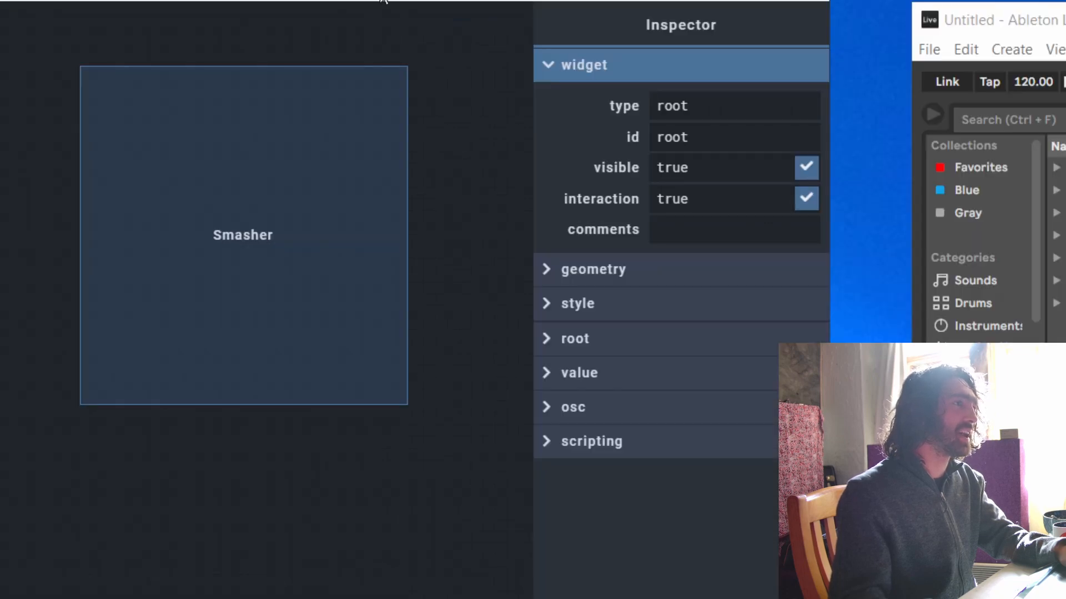
mouse_move(383, 1)
mouse_down()
mouse_move(255, 20)
mouse_move(369, 2)
mouse_up()
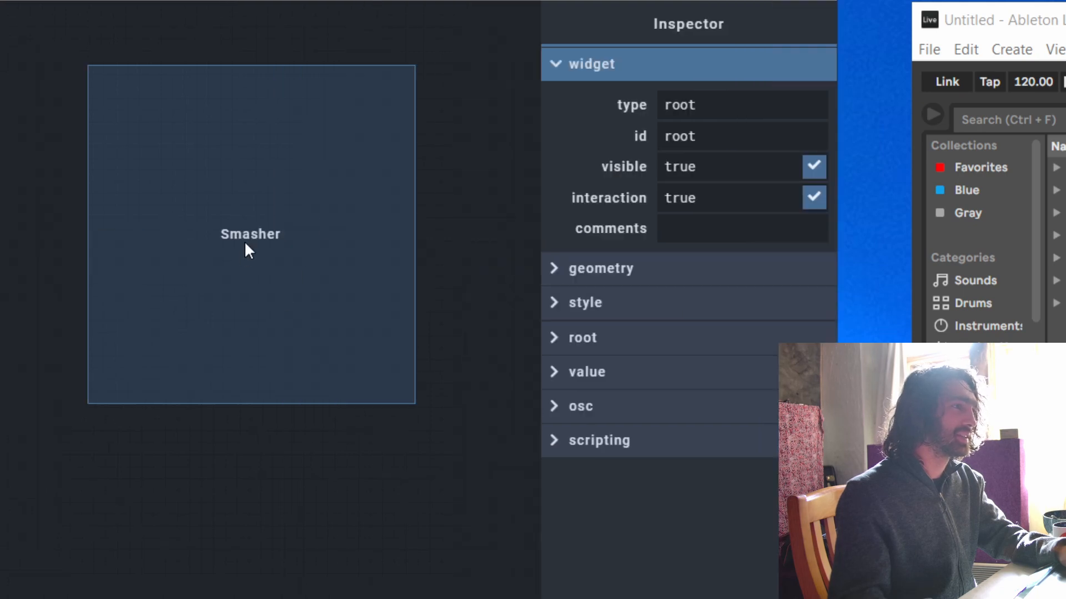
click(245, 244)
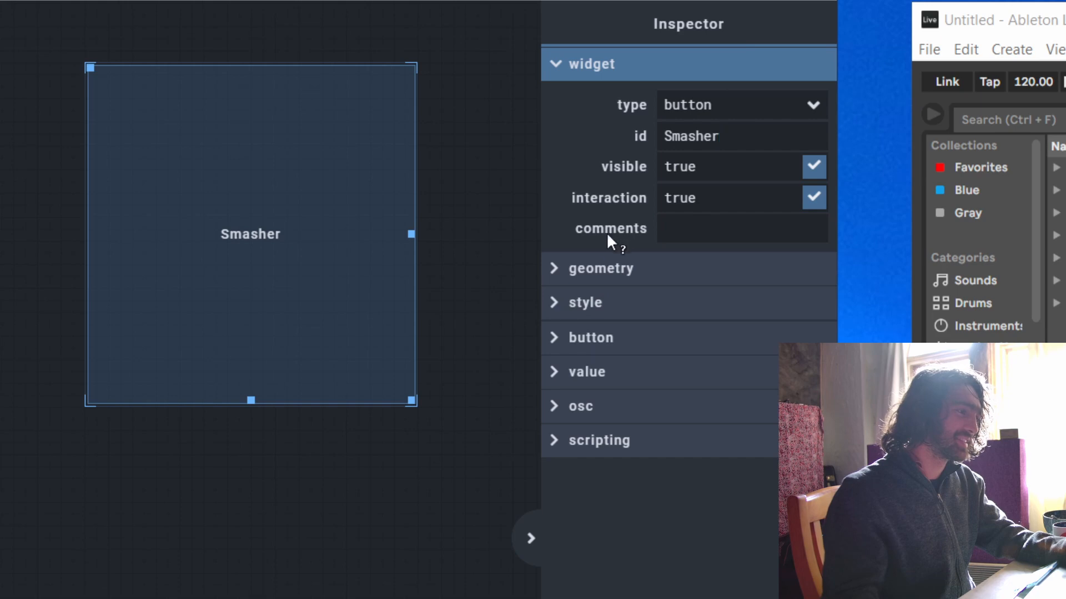
Step: Test the Smasher button's visible and interaction properties by switching each one off and back on
click(813, 171)
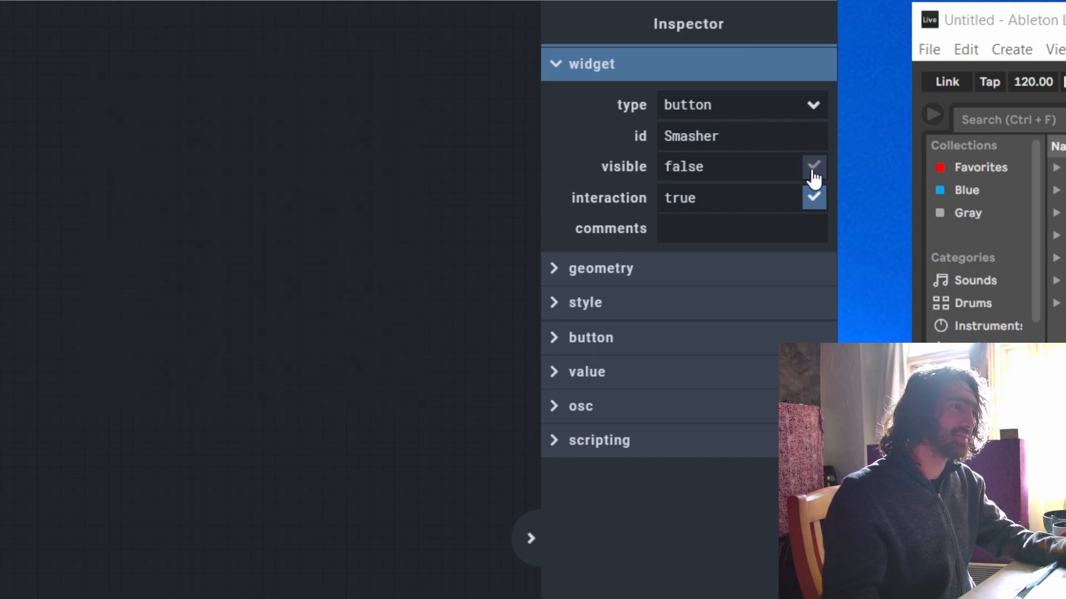
click(813, 171)
click(812, 206)
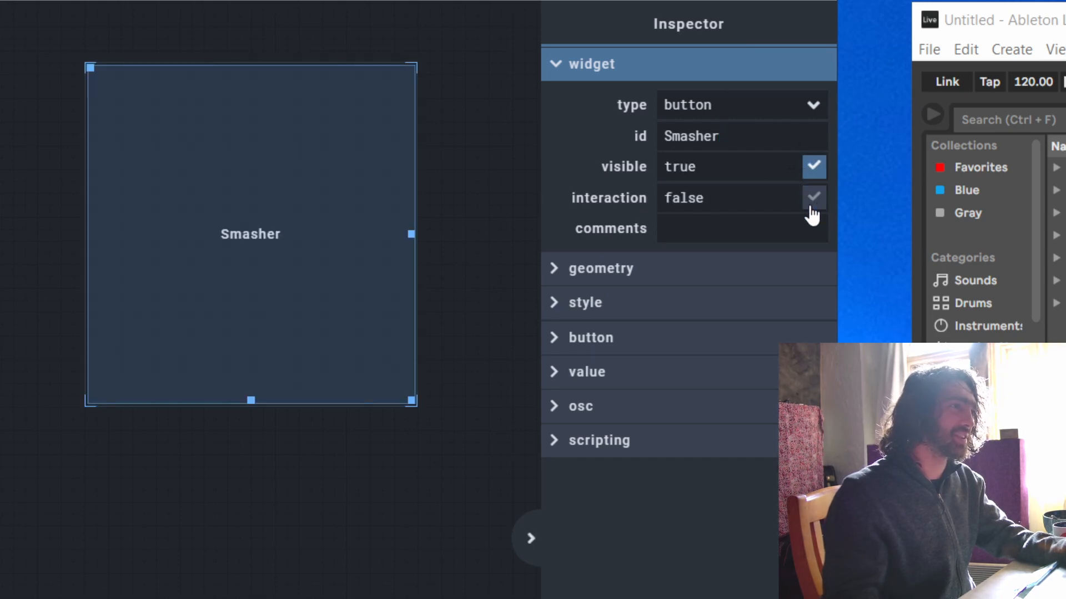
click(813, 199)
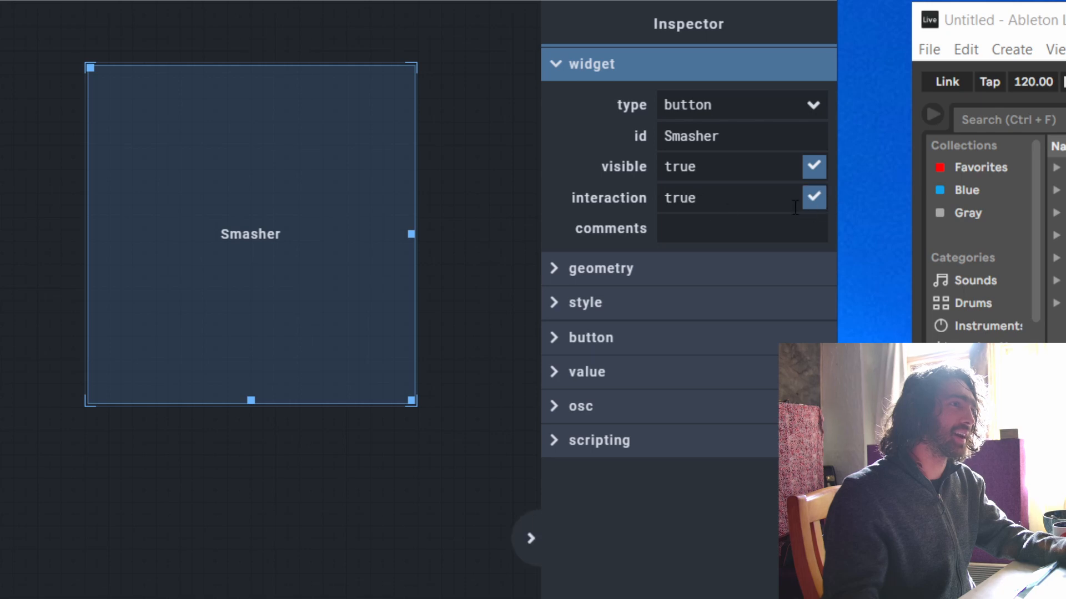
Step: Read the help for the interaction property, and test interaction on Smasher by setting it to false and back to true
click(628, 198)
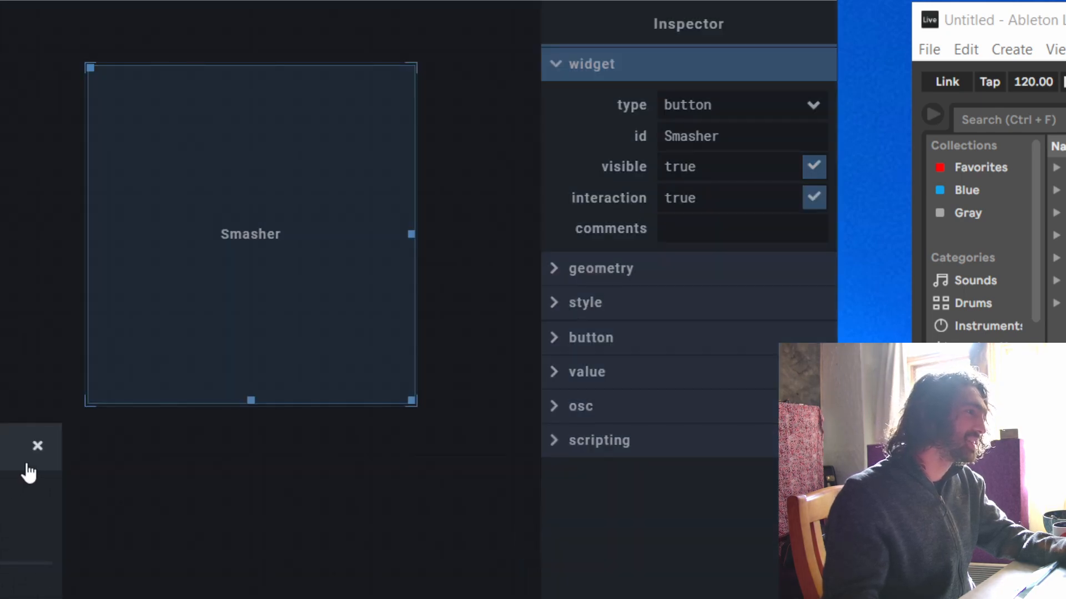
click(37, 447)
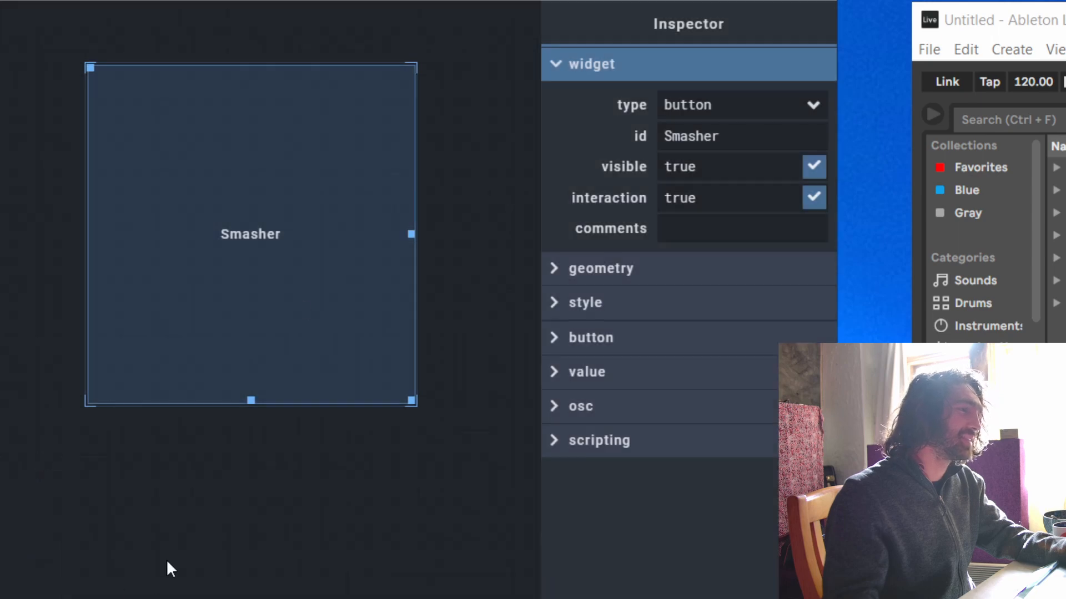
click(319, 236)
click(815, 197)
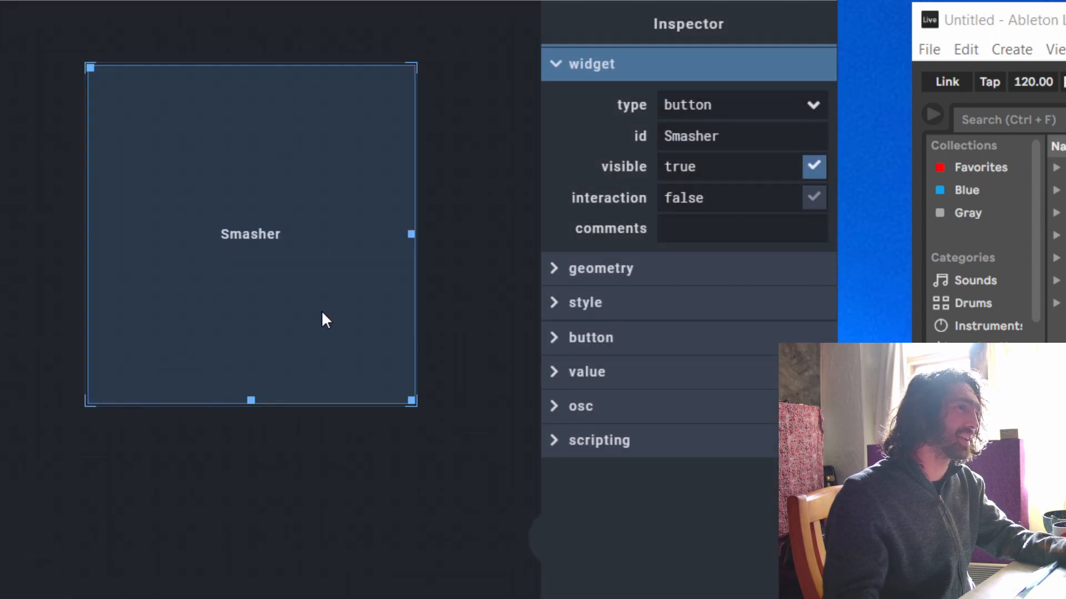
click(814, 198)
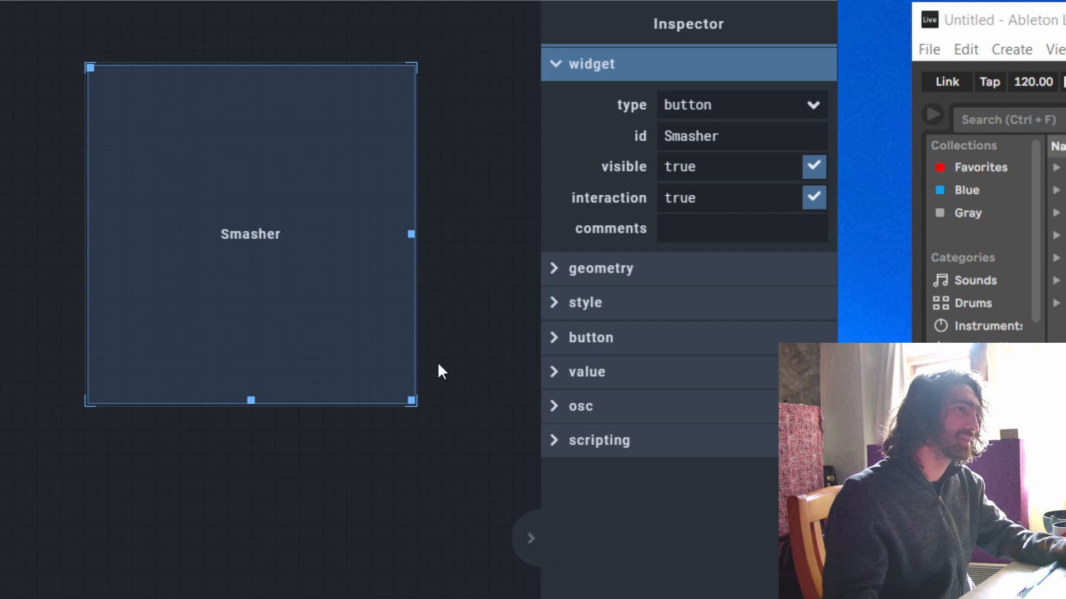
Step: Show the Smasher button's geometry properties in place of the widget ones, and resize the button to 290 by 290
click(557, 269)
click(555, 66)
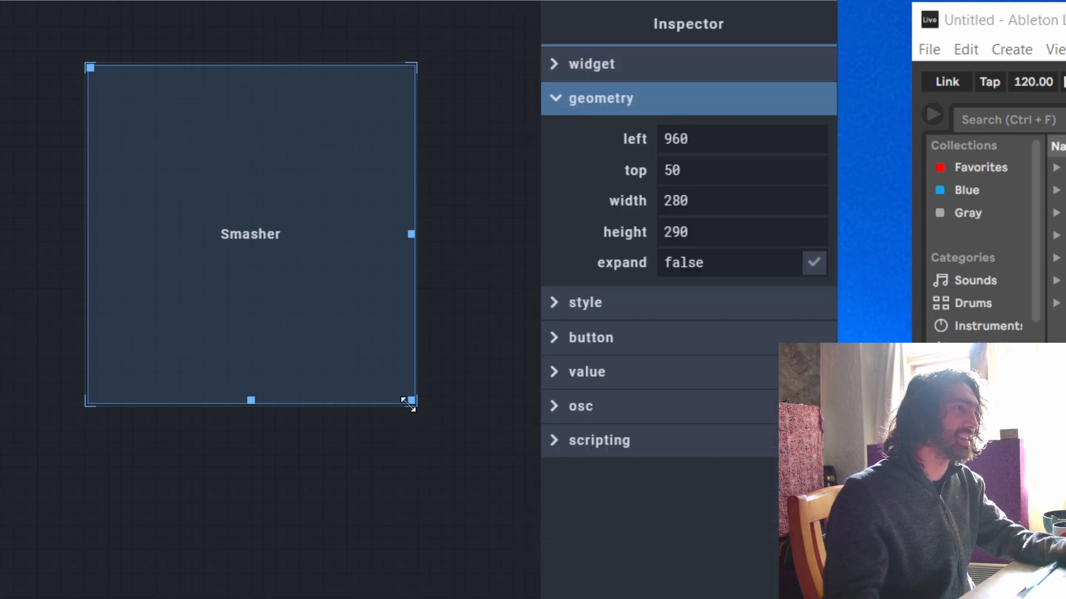
drag(409, 402, 442, 433)
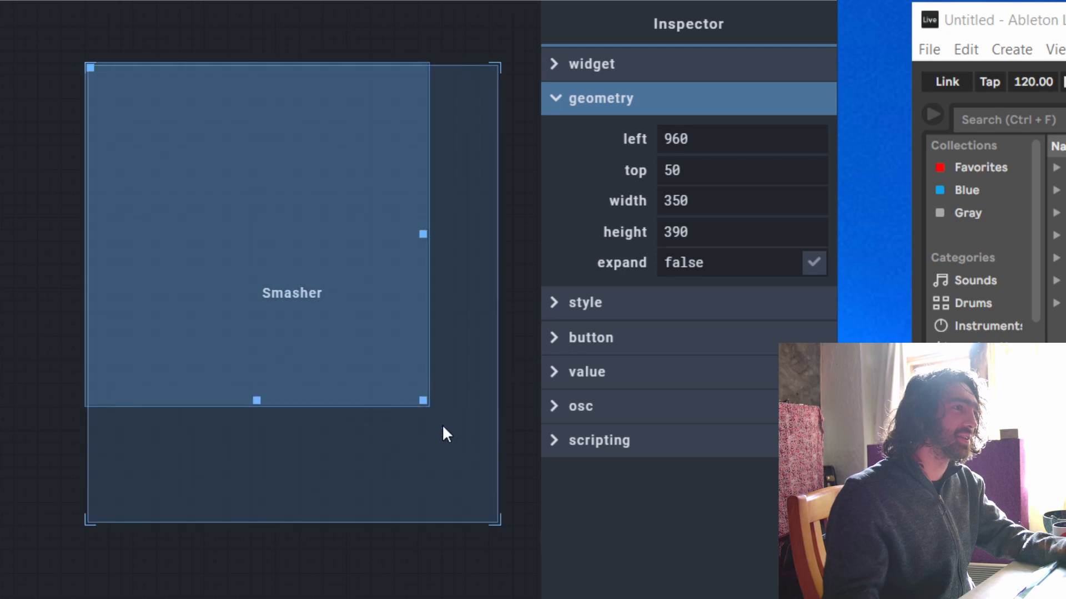
click(615, 145)
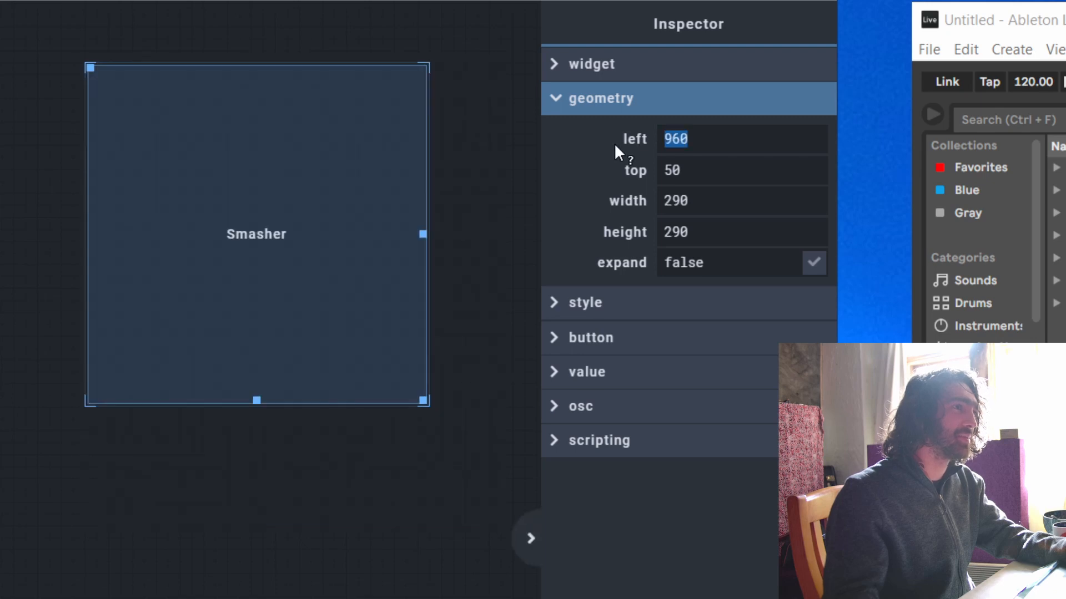
Step: Move the Smasher button straight down on the canvas to a top position of 90, keeping left at 960
click(90, 68)
click(90, 69)
click(89, 69)
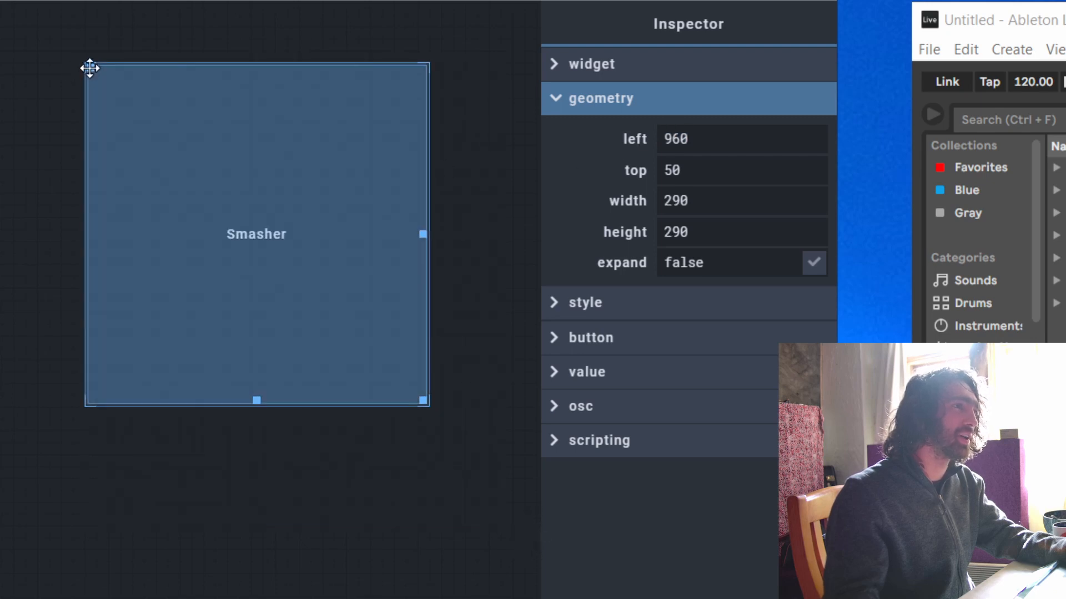
mouse_move(89, 69)
mouse_down()
mouse_move(88, 35)
mouse_move(87, 86)
mouse_up()
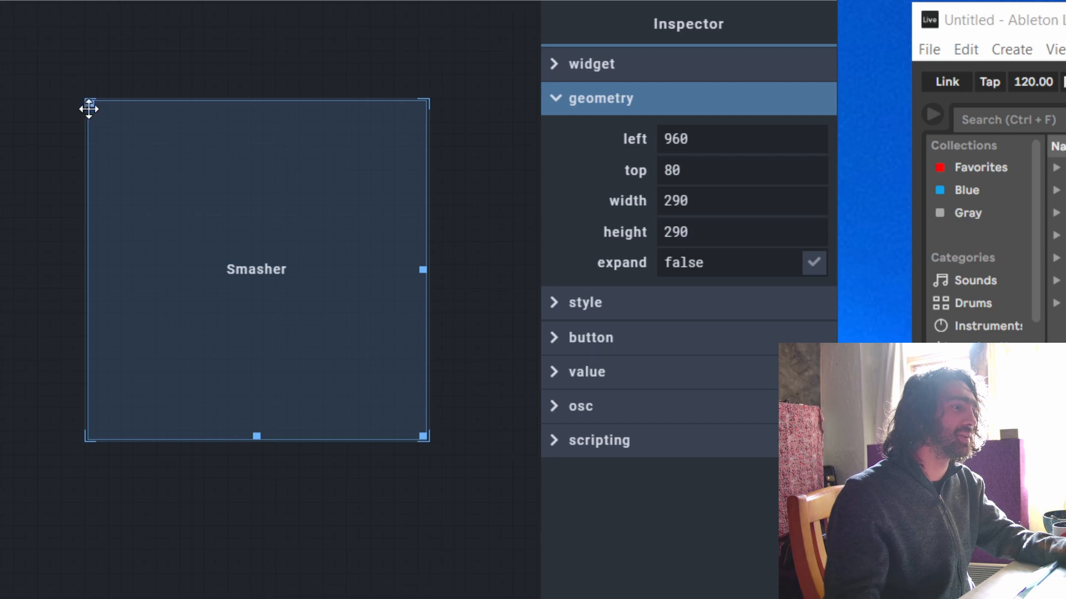
click(88, 100)
mouse_move(91, 103)
mouse_down()
mouse_move(90, 137)
mouse_move(91, 113)
mouse_up()
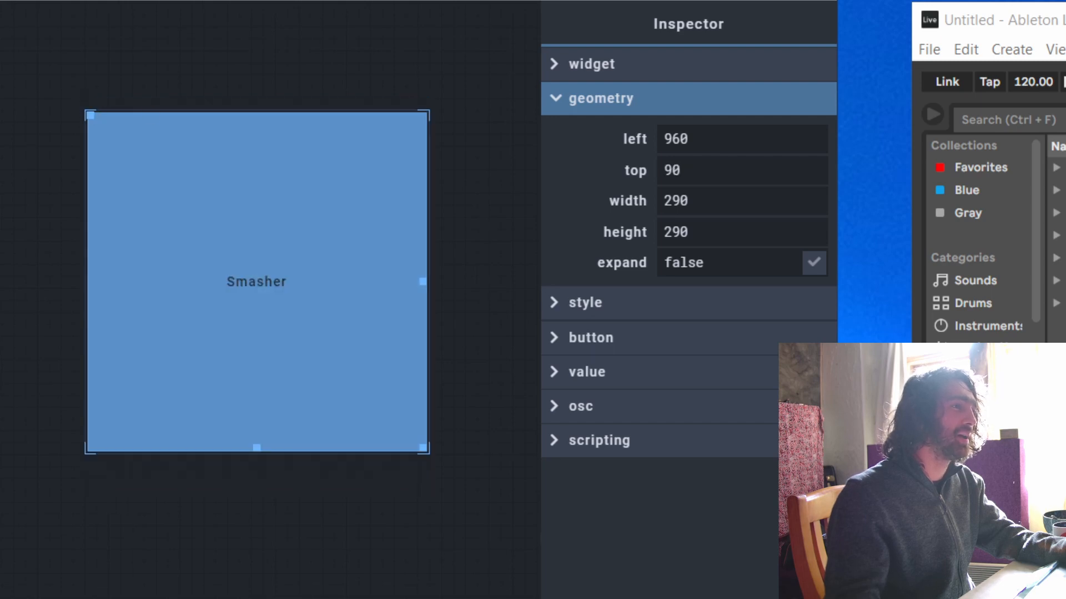
Step: Examine Smasher's left and top values, reselect the button and move it up to a top position of 80
key(shift+Tab)
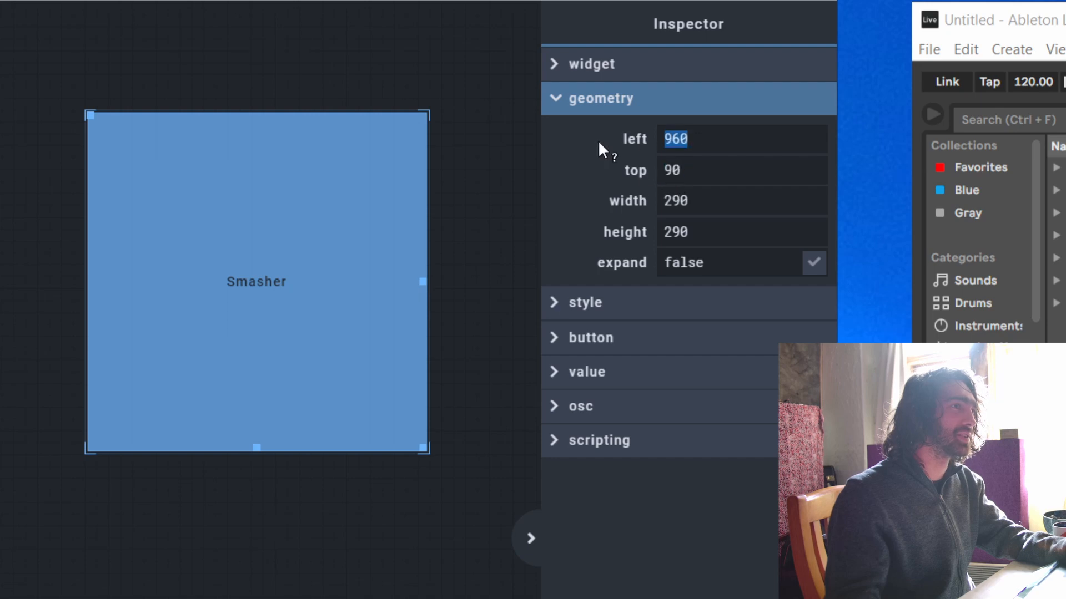
key(Tab)
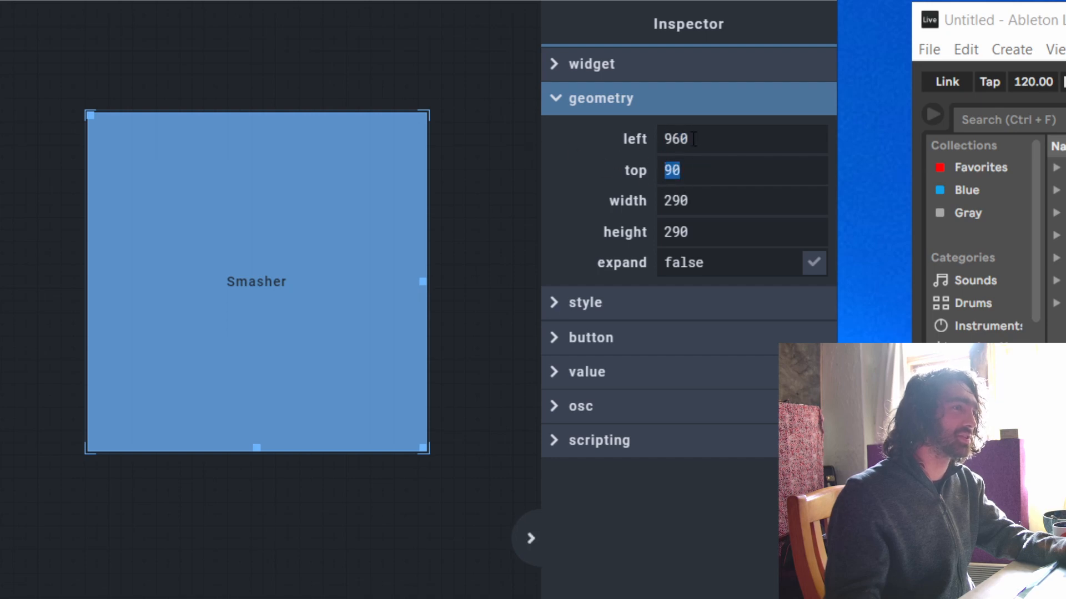
click(105, 98)
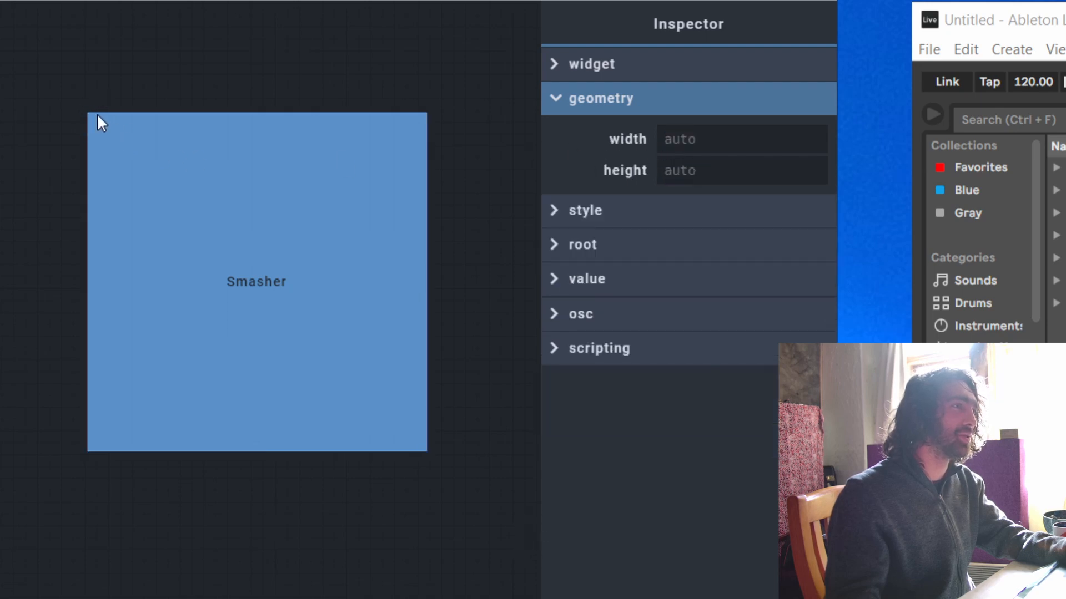
click(98, 115)
mouse_move(89, 117)
mouse_down()
mouse_move(172, 114)
mouse_move(48, 112)
mouse_move(147, 117)
mouse_move(91, 83)
mouse_move(89, 135)
mouse_move(93, 111)
mouse_up()
key(Tab)
click(298, 86)
click(215, 112)
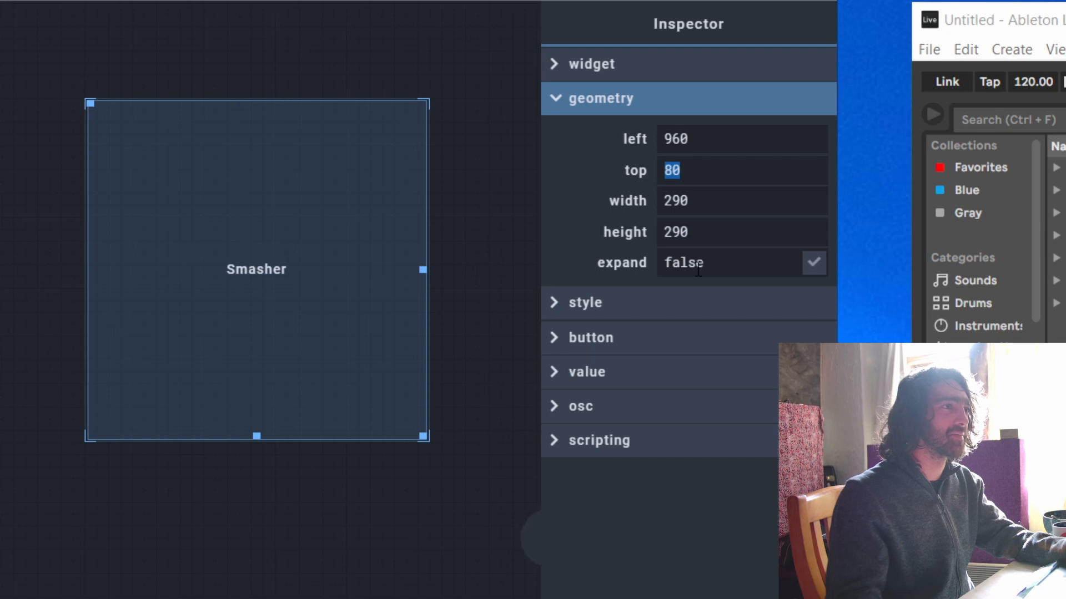
Step: Examine Smasher's width and height values, widen the button on the canvas to 320 and narrow it back to 290
key(Tab)
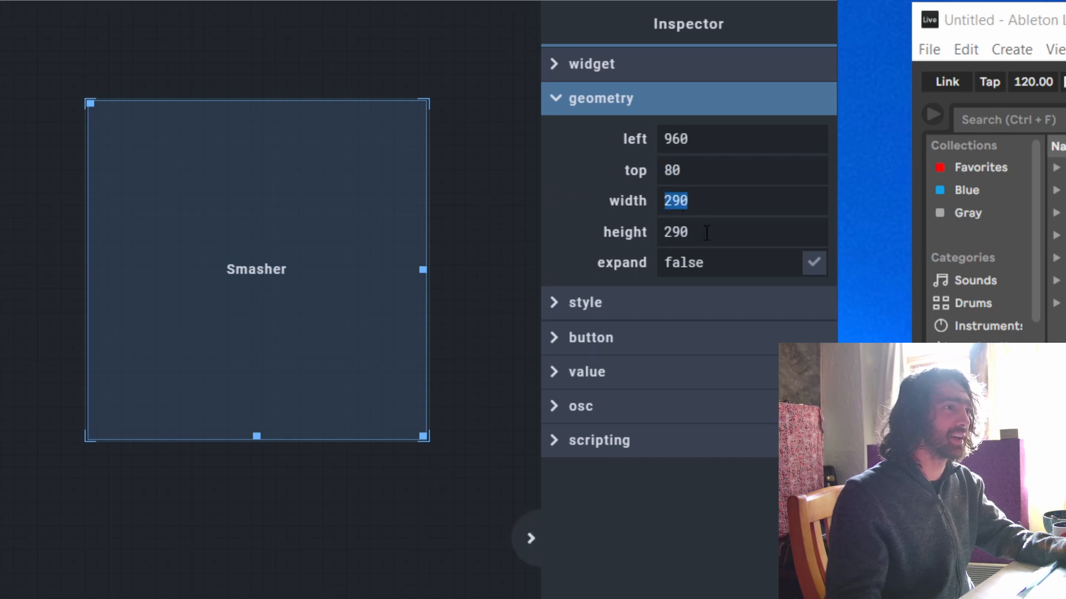
key(Tab)
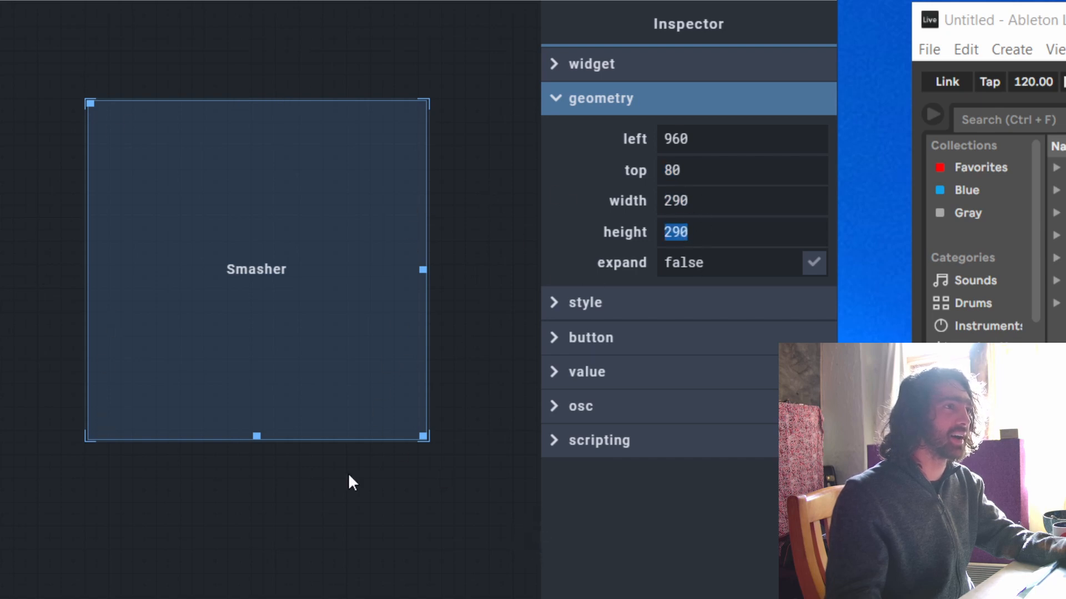
click(423, 439)
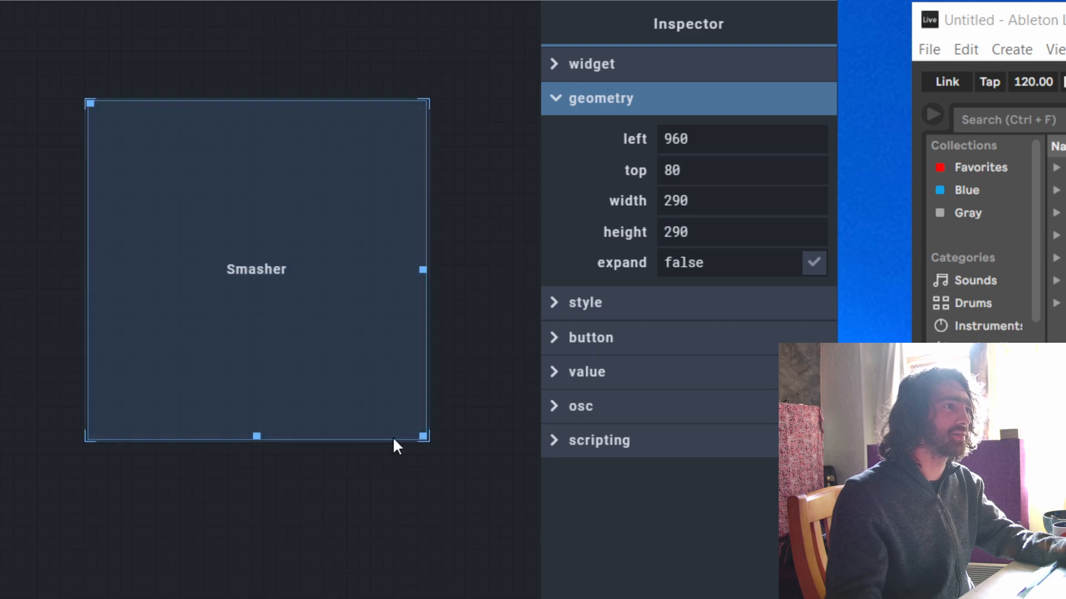
click(594, 201)
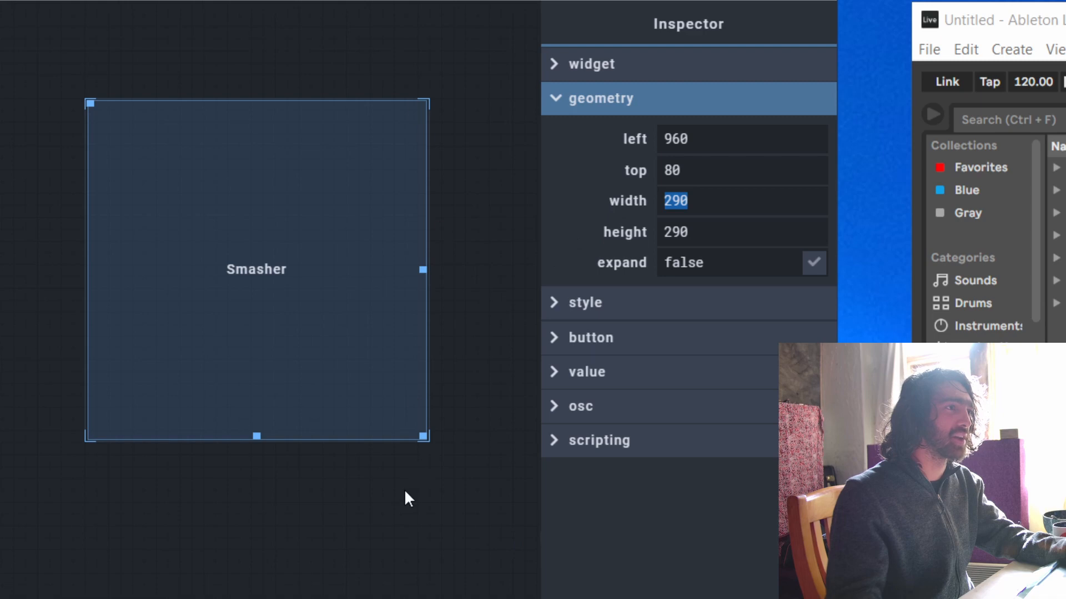
click(713, 202)
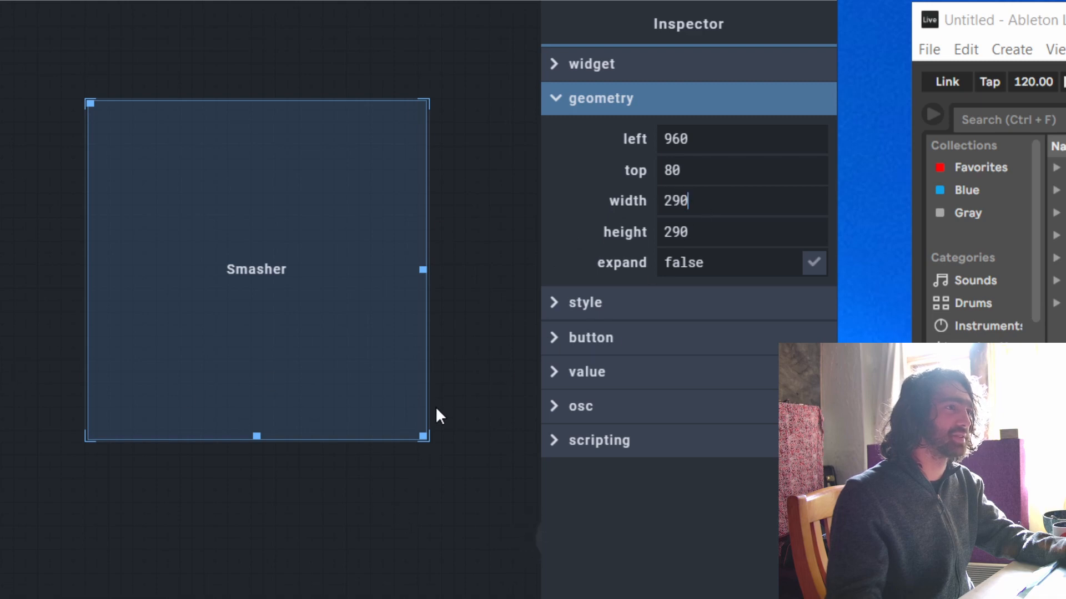
drag(420, 432, 451, 431)
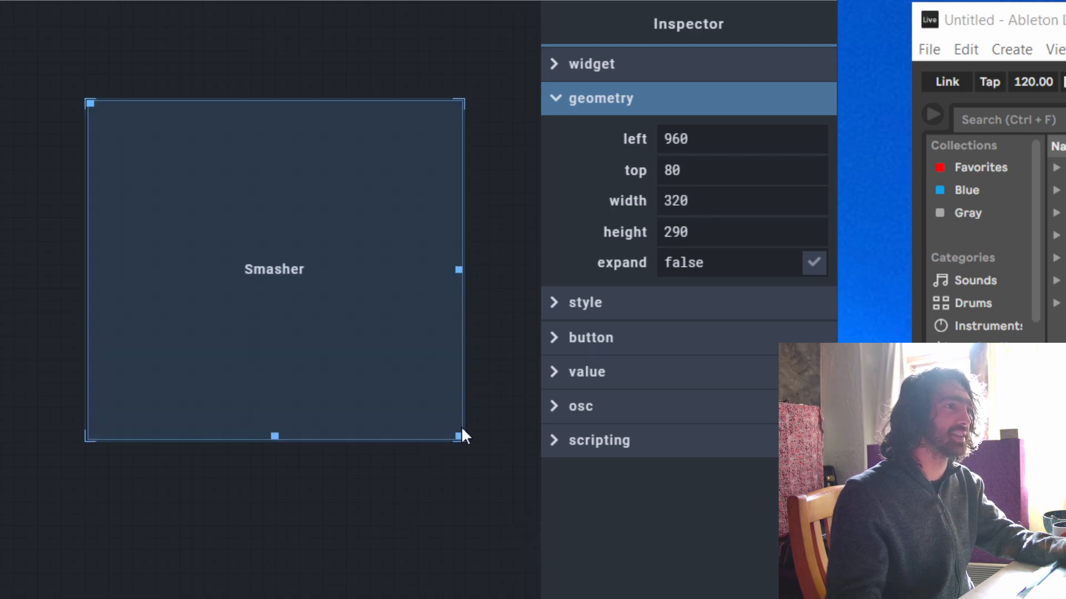
click(593, 195)
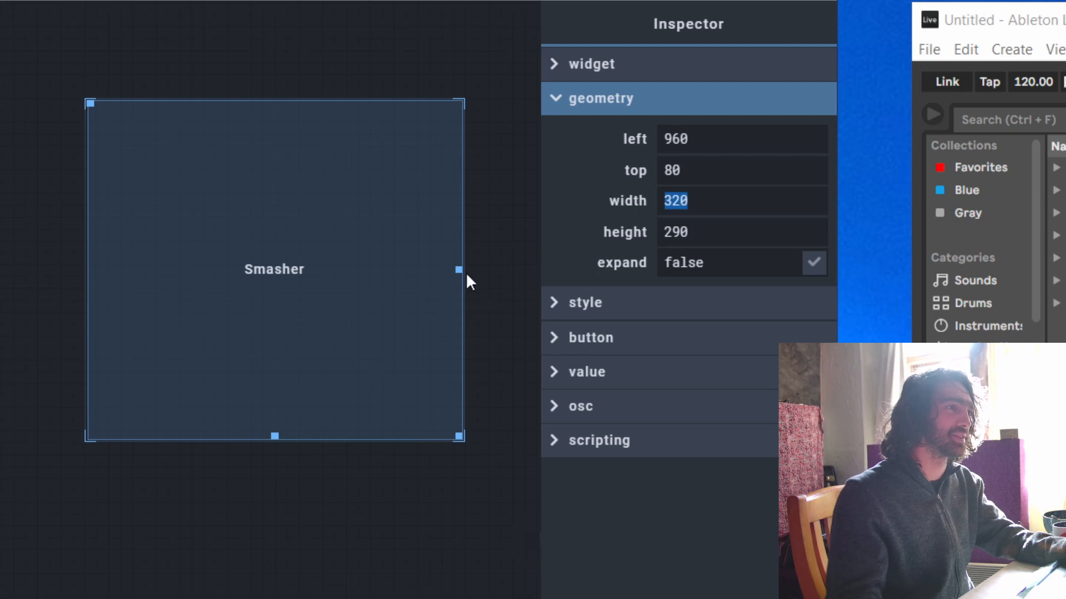
drag(466, 275, 422, 271)
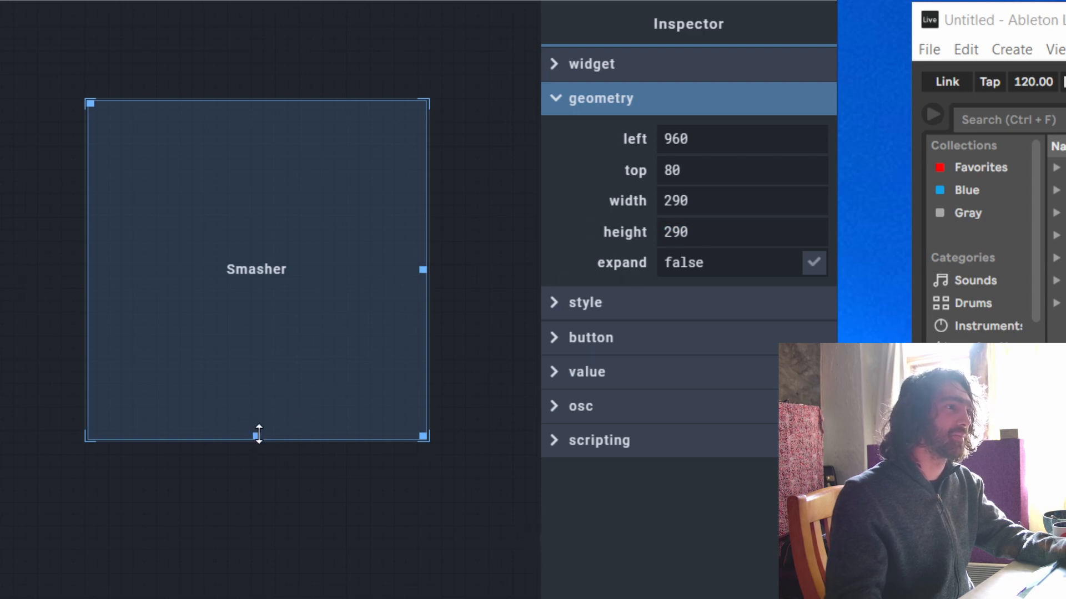
Step: Try heights of 110 and 370 on the Smasher button, and resize it to 340 wide by 320 high
mouse_move(258, 434)
mouse_down()
mouse_move(269, 379)
mouse_move(258, 438)
mouse_up()
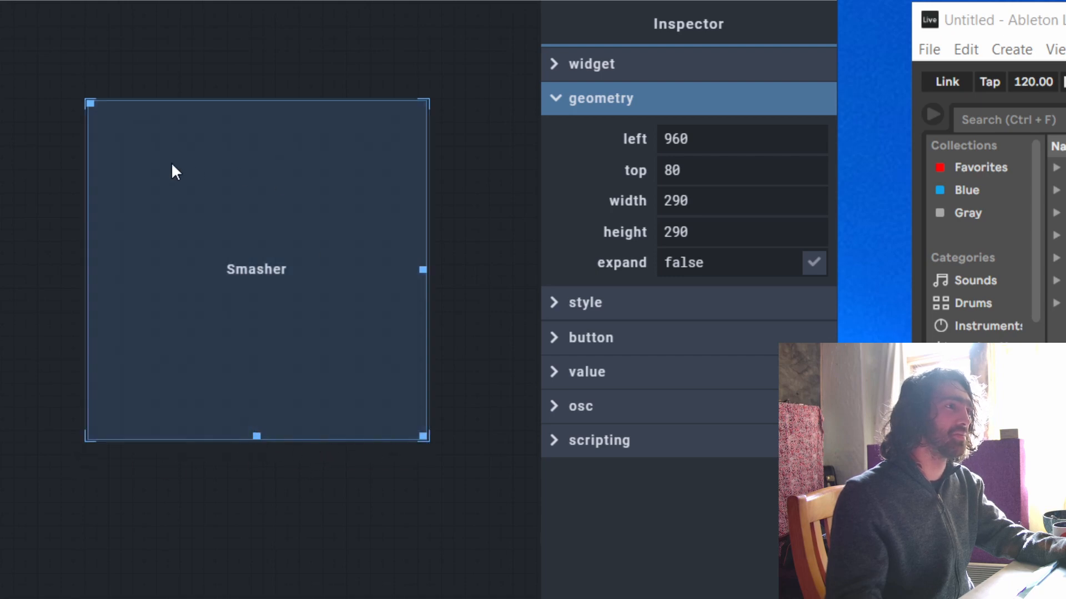
drag(258, 440, 250, 261)
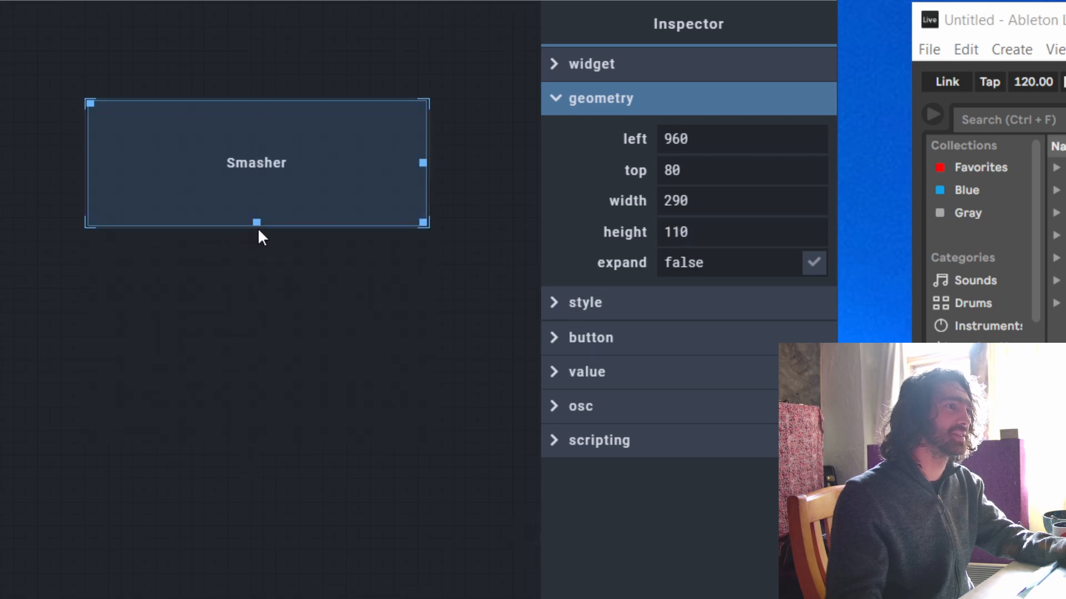
drag(257, 225, 252, 494)
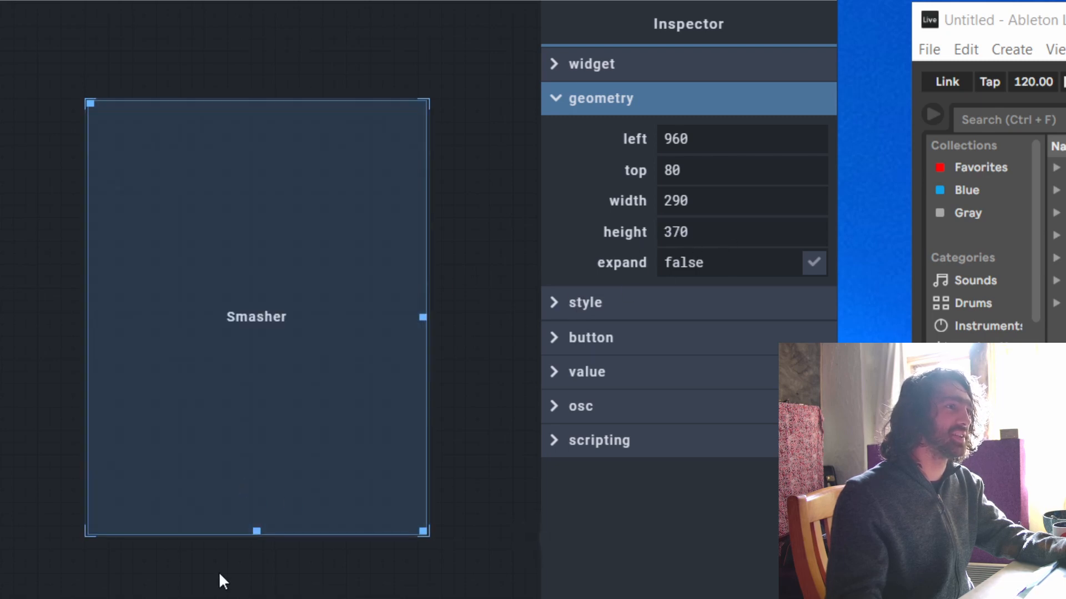
drag(257, 530, 258, 406)
drag(421, 405, 481, 471)
click(709, 199)
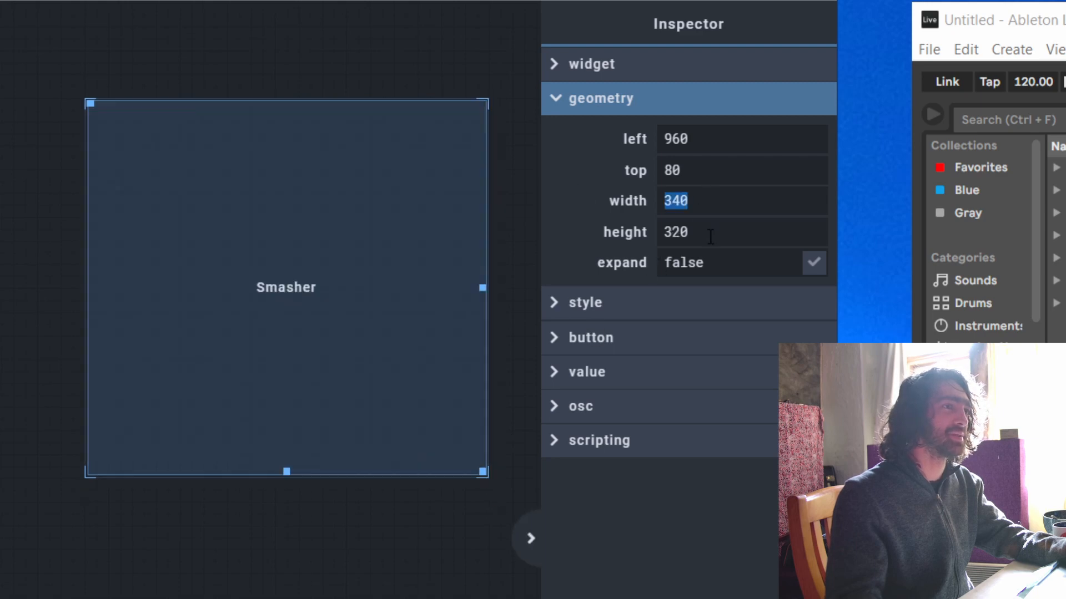
key(Tab)
Step: Move the Smasher button up and to the left on the canvas to left 940 and top 50
click(619, 158)
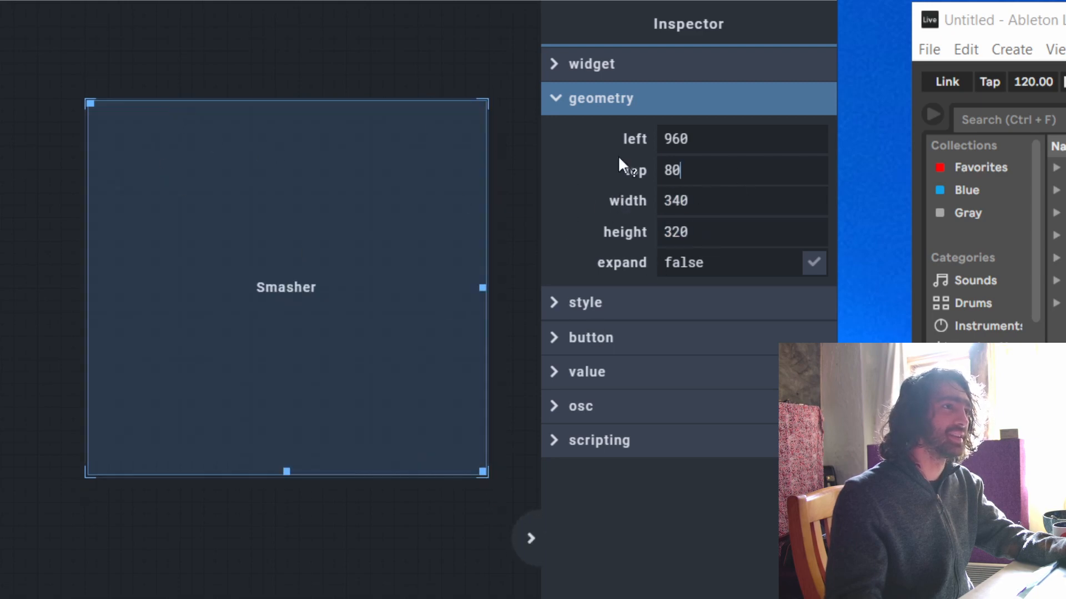
click(688, 138)
click(48, 106)
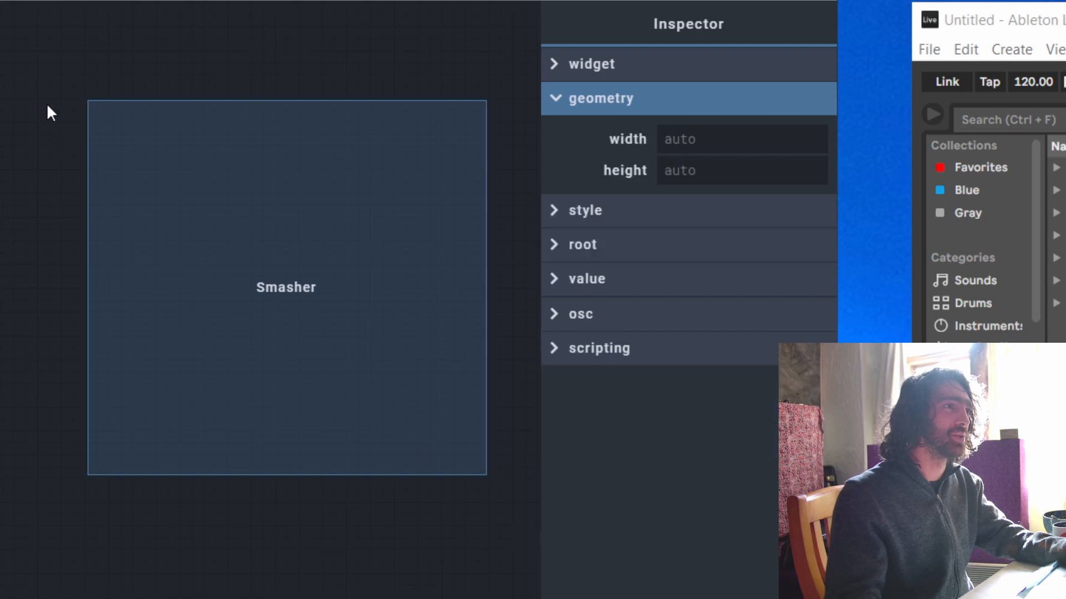
click(89, 105)
drag(92, 105, 39, 88)
click(0, 104)
click(0, 105)
click(724, 141)
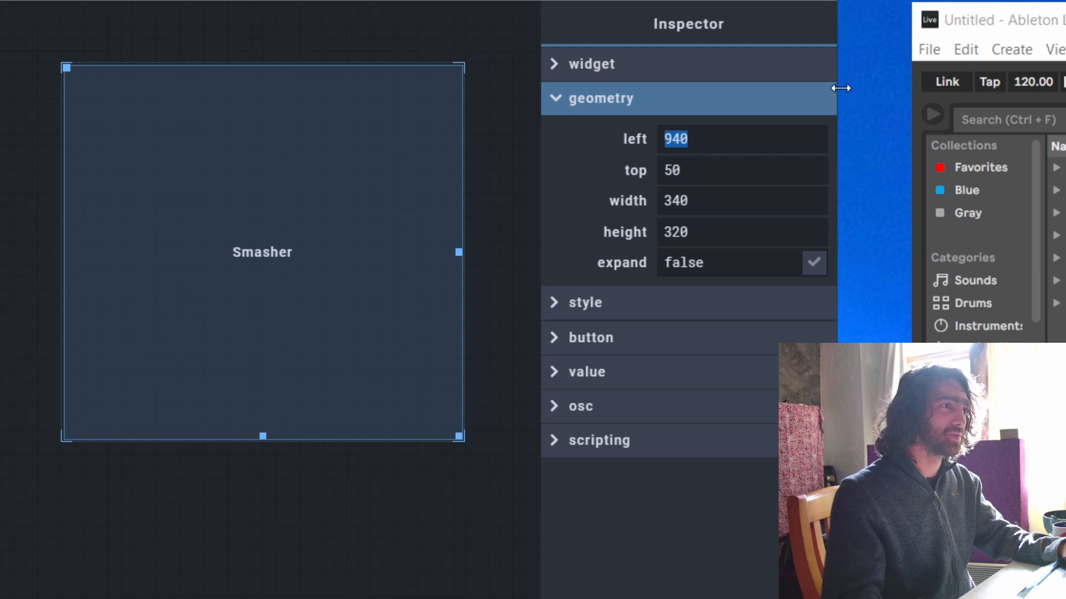
Step: Widen the Open Stage Control window over Ableton Live, and narrow it back to about its earlier width
drag(840, 88, 968, 87)
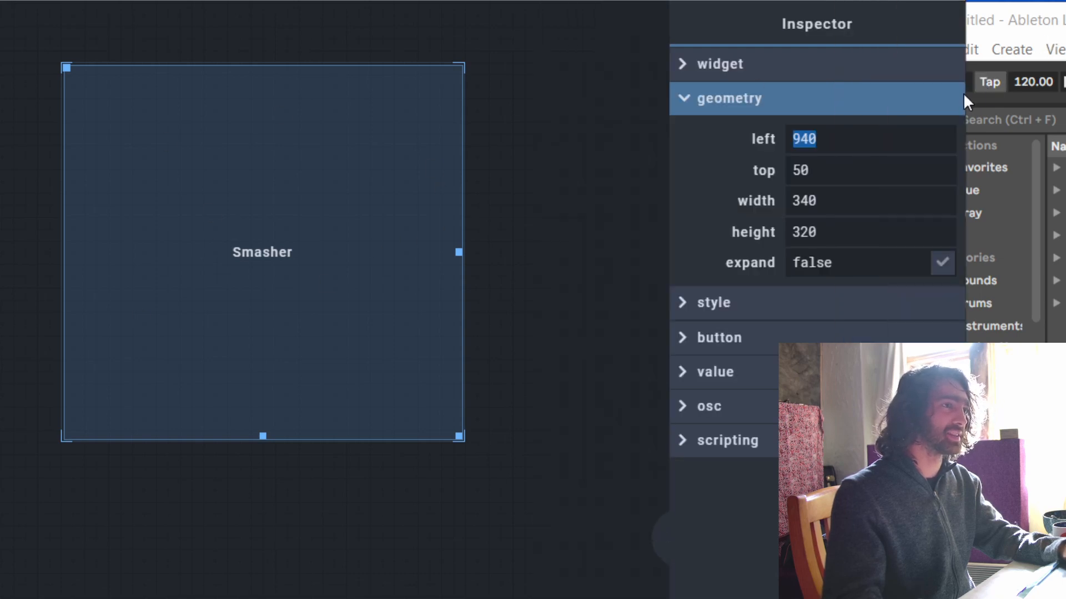
drag(968, 103, 791, 104)
drag(895, 107, 837, 119)
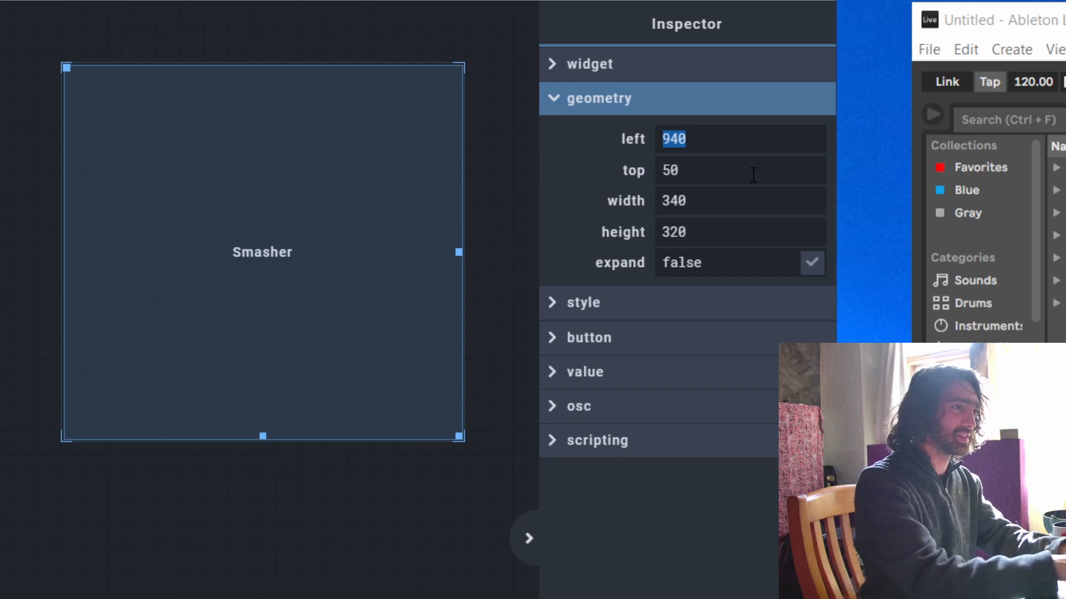
Step: Replace Smasher's left, top, width and height values with the bare percent unit (%)
text(%)
key(Tab)
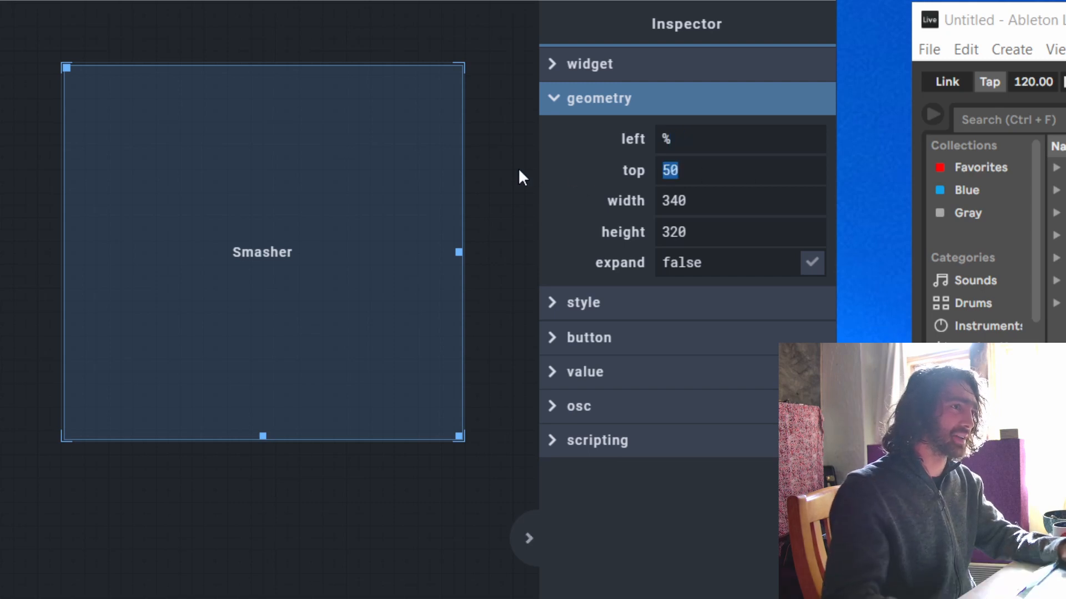
text(%)
key(Tab)
text(%)
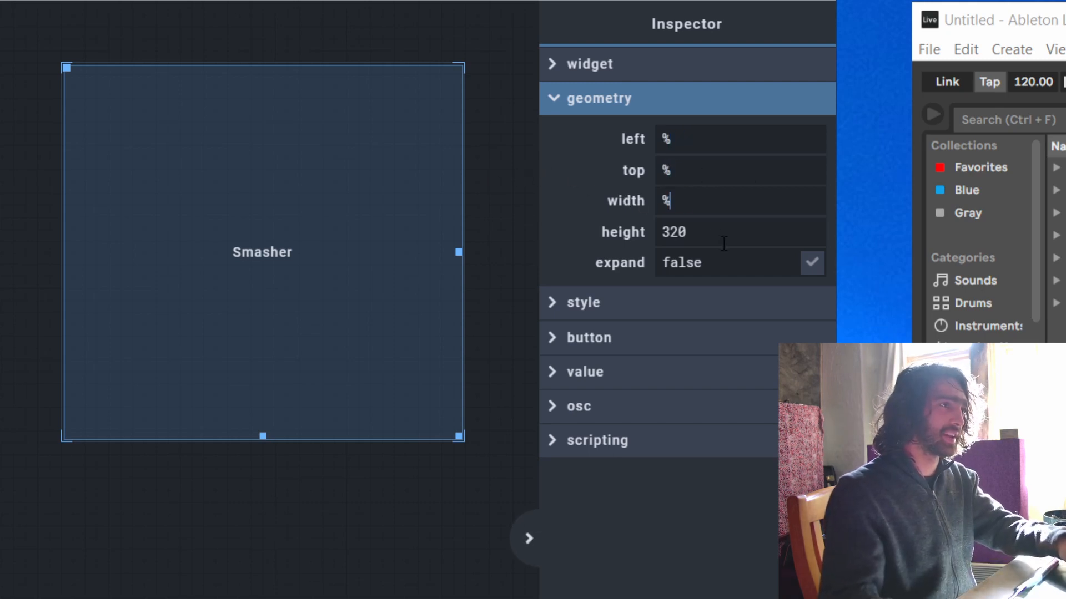
key(Tab)
text(%)
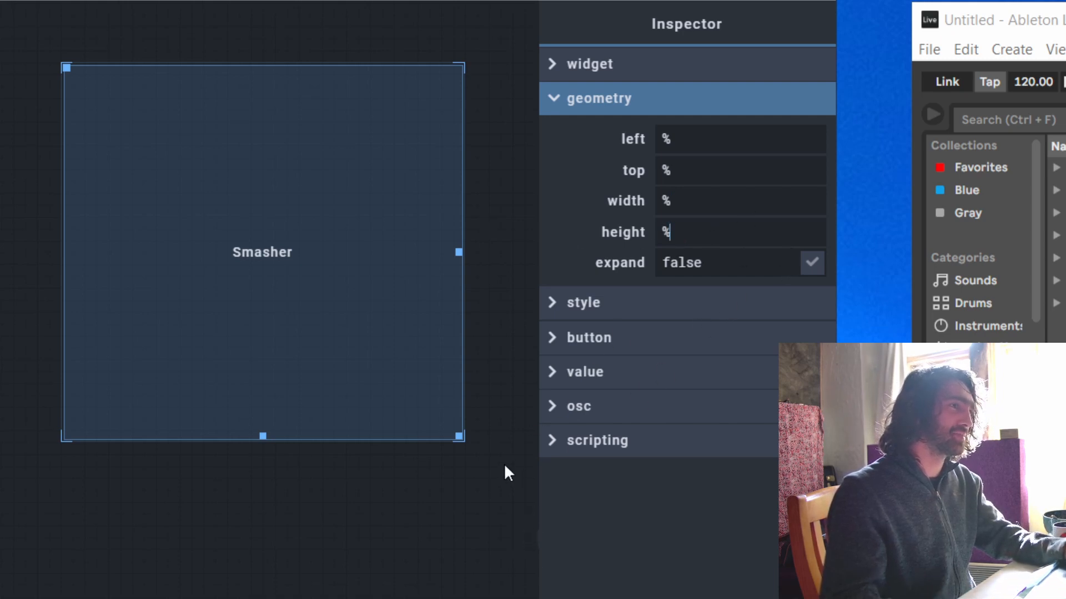
click(504, 446)
click(370, 174)
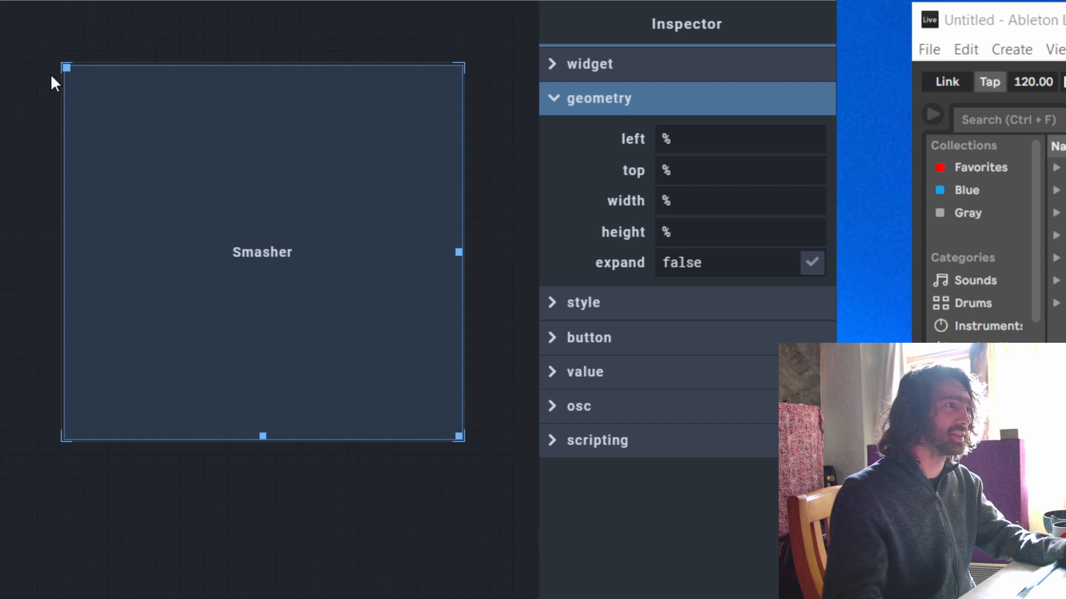
Step: Convert Smasher's geometry on the canvas to left 70.15%, top 5.54%, width 25.37% and height 35.48%, keeping its placement and size
click(67, 69)
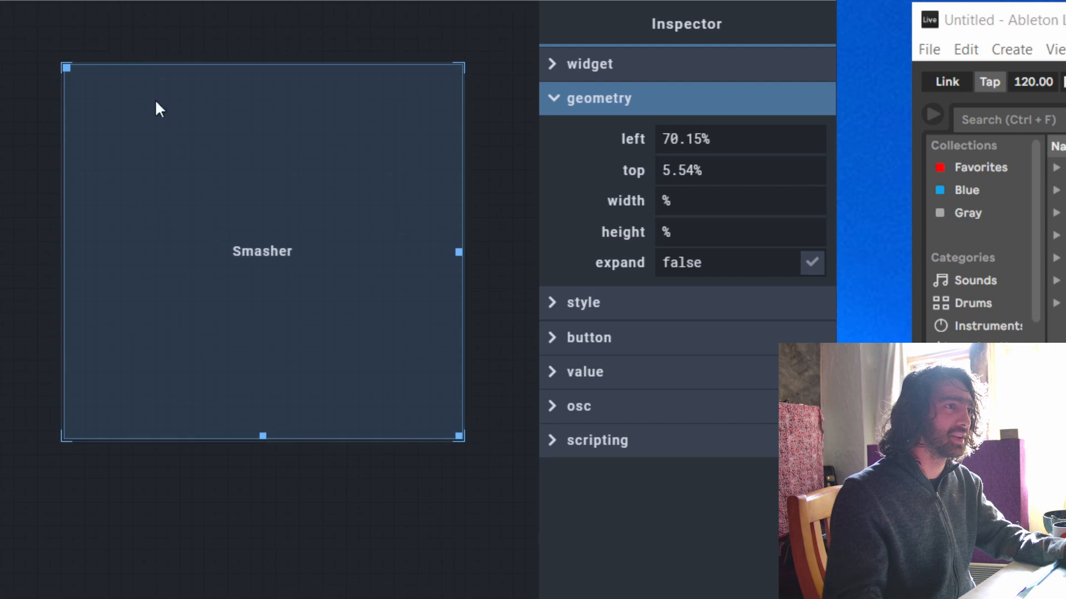
drag(703, 171, 652, 165)
drag(746, 143, 649, 130)
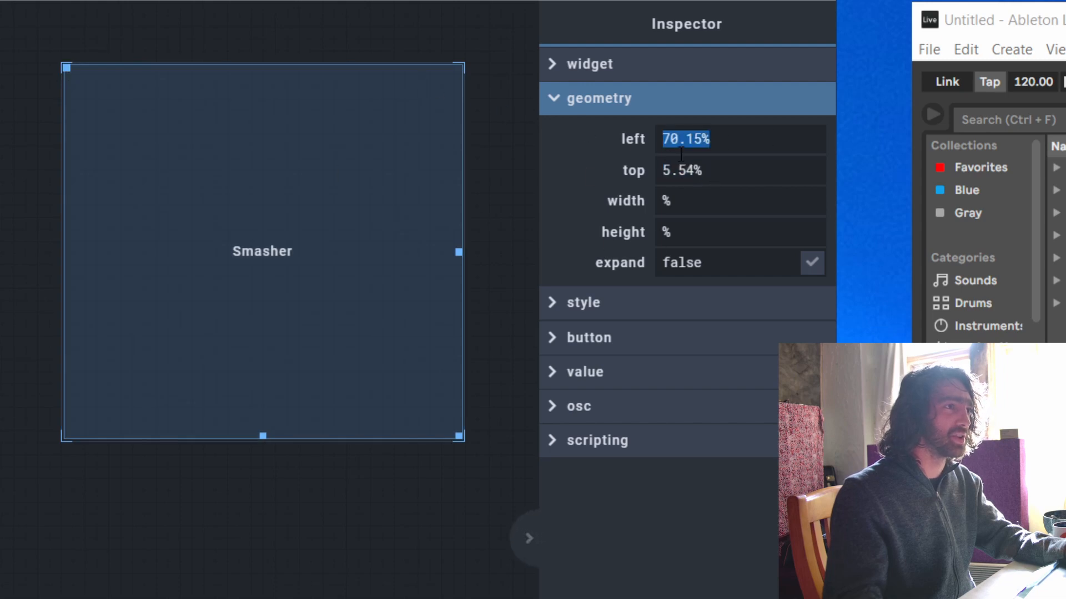
drag(731, 170, 584, 162)
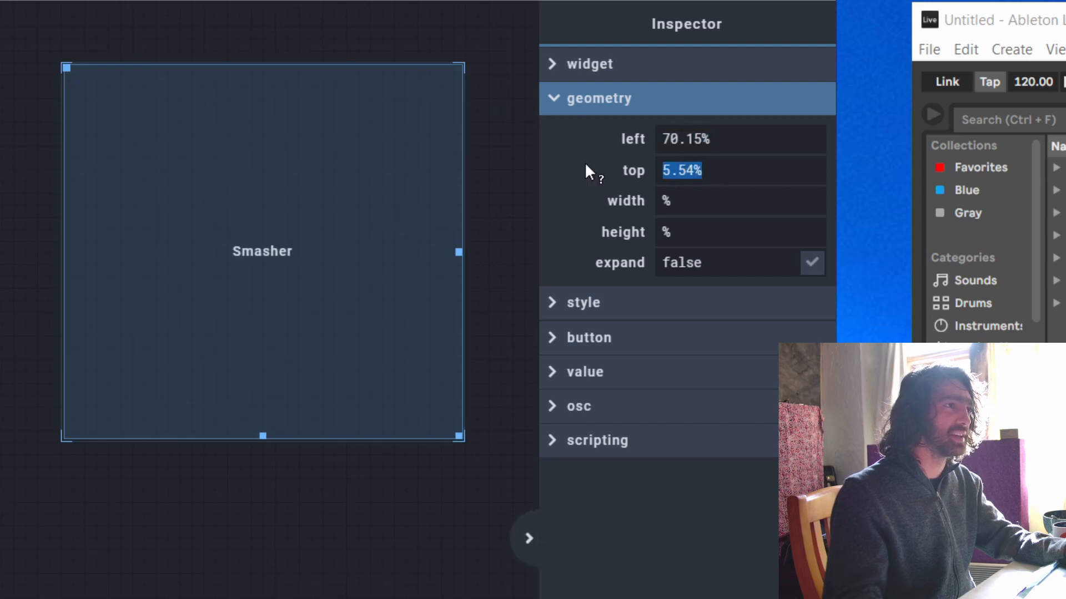
click(460, 439)
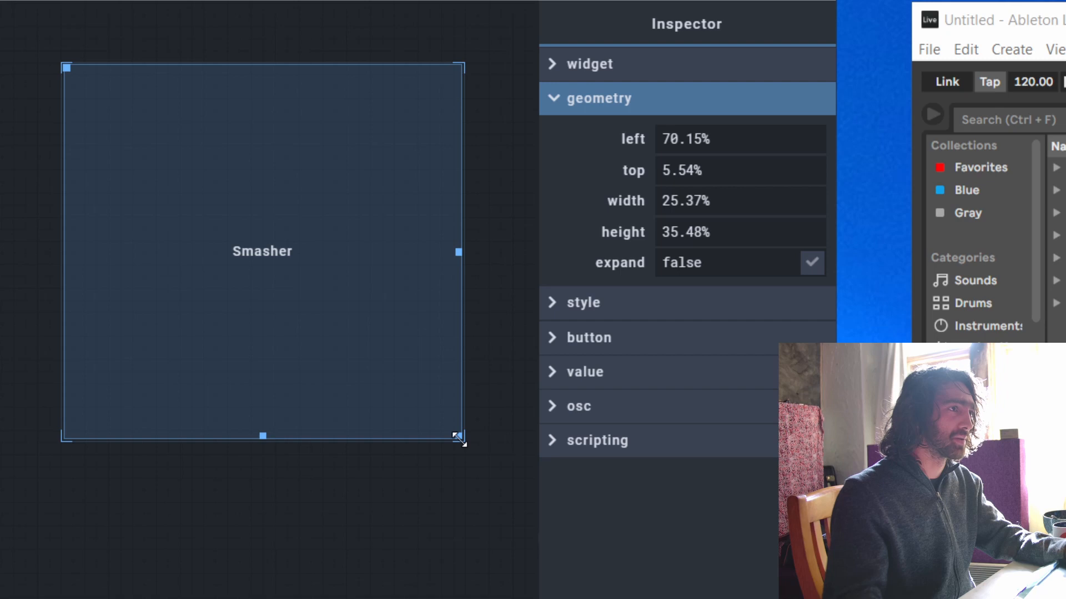
click(491, 207)
click(398, 190)
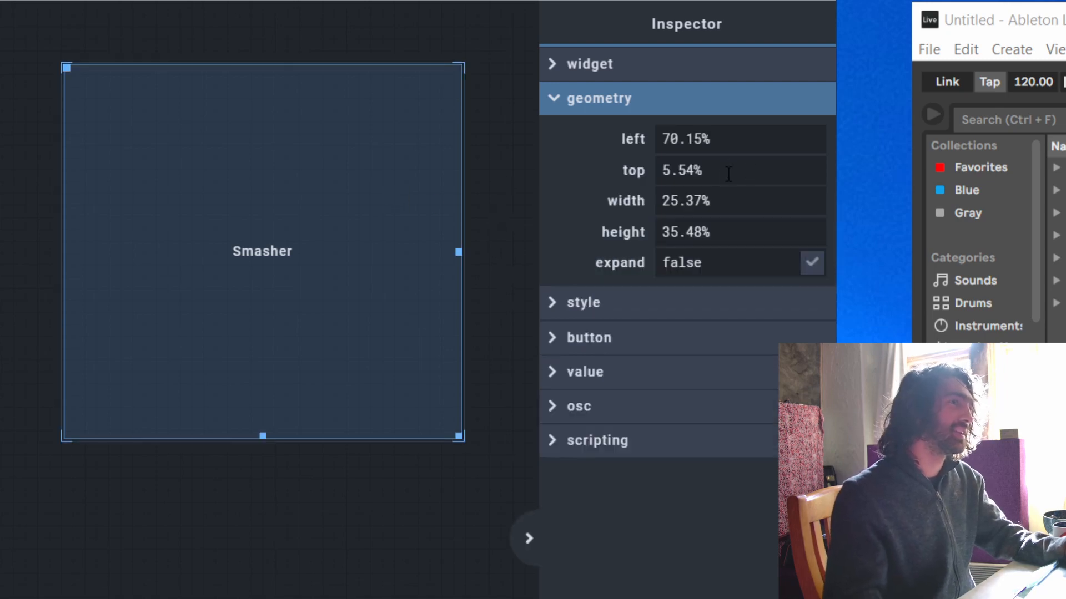
Step: Examine Smasher's percentage values for left, top, width and height one after another
drag(738, 138, 521, 150)
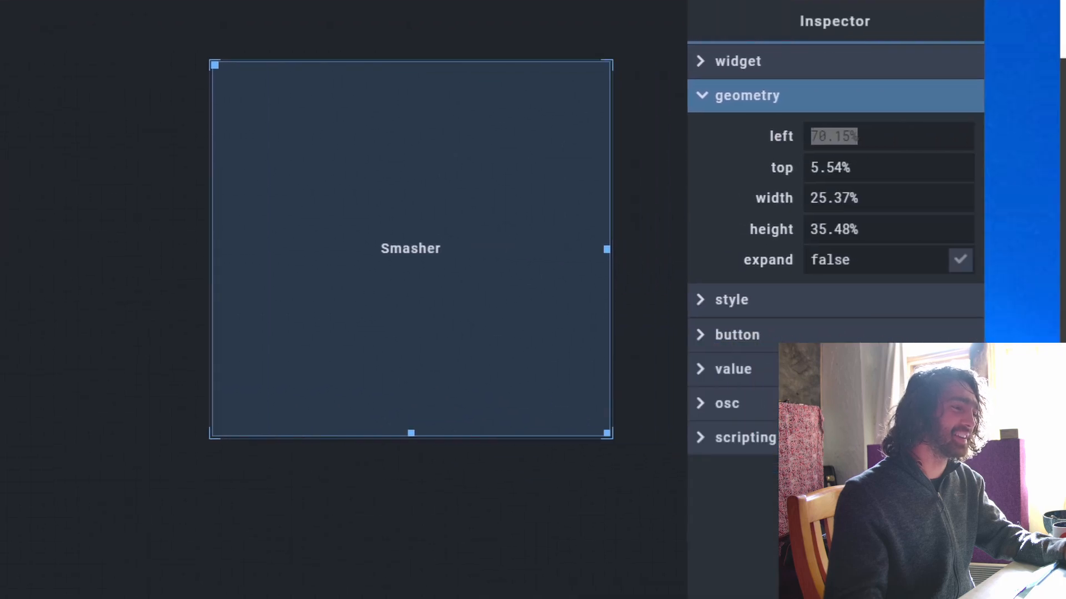
click(853, 142)
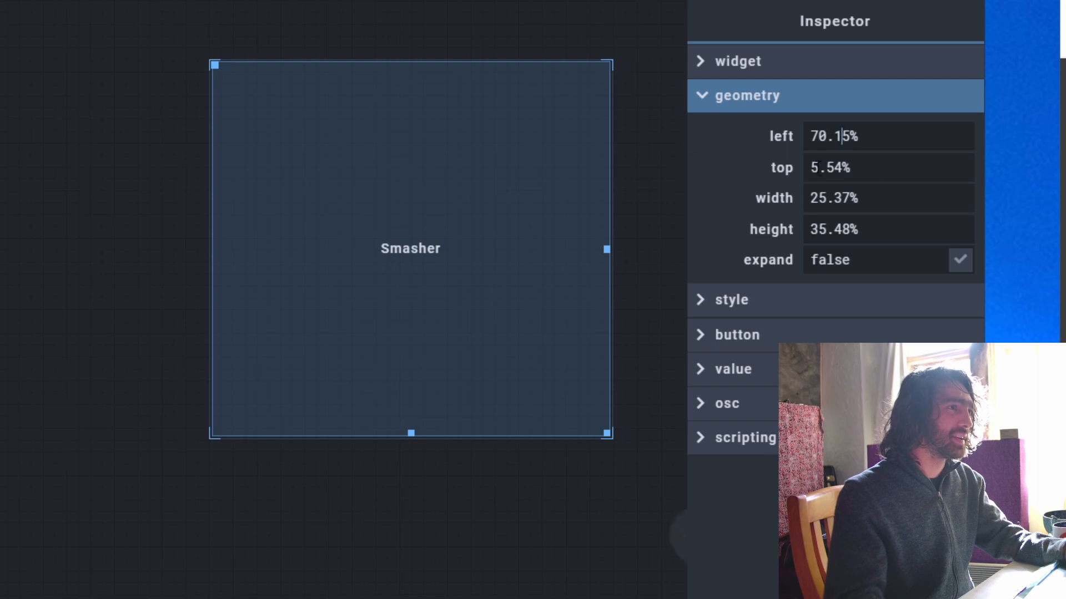
key(Tab)
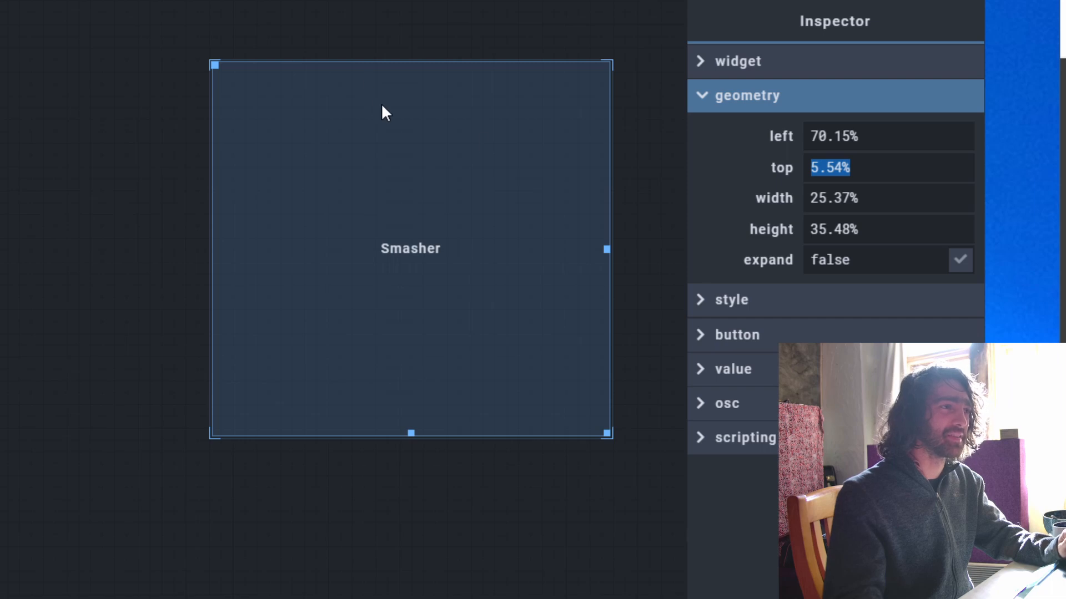
key(Tab)
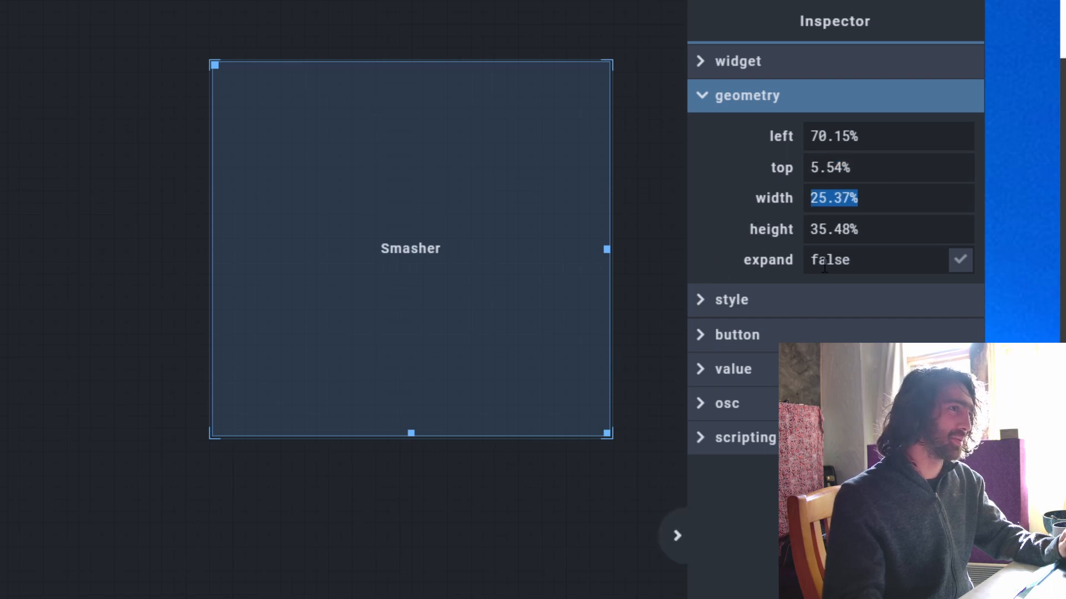
key(Tab)
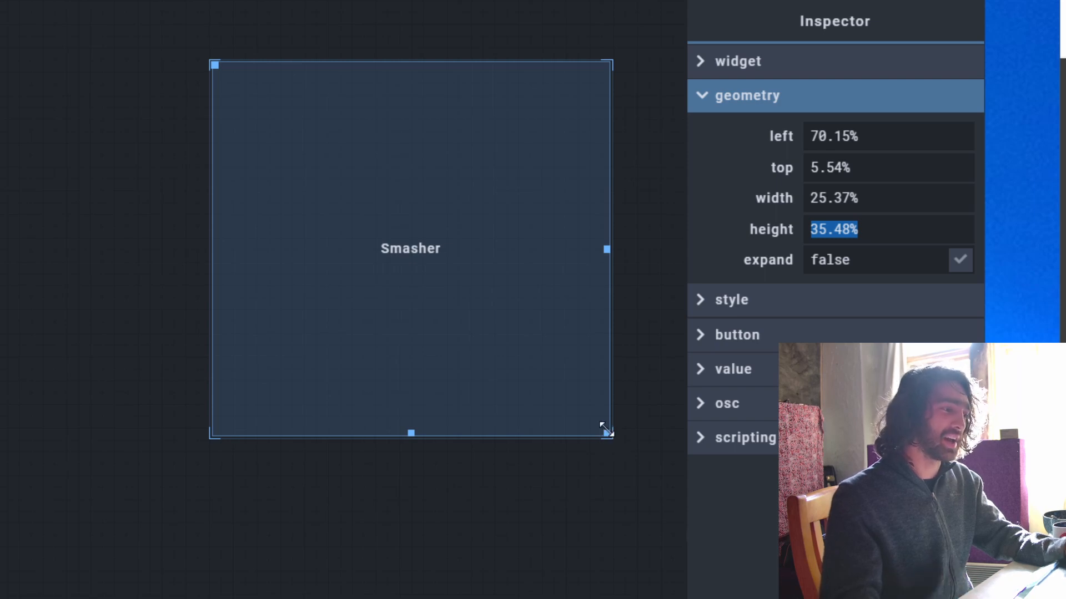
click(827, 203)
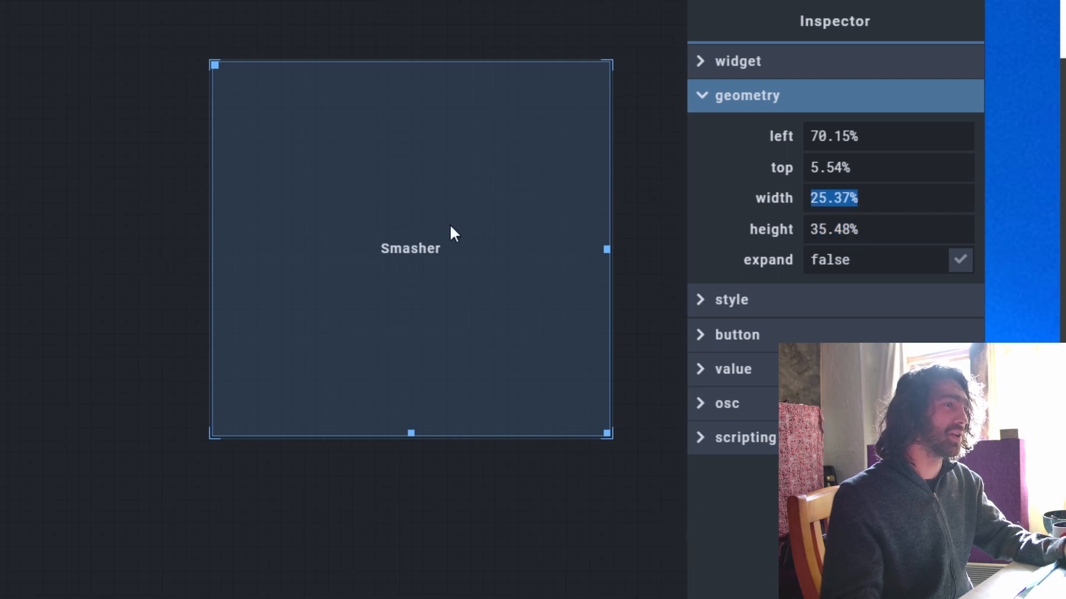
key(Tab)
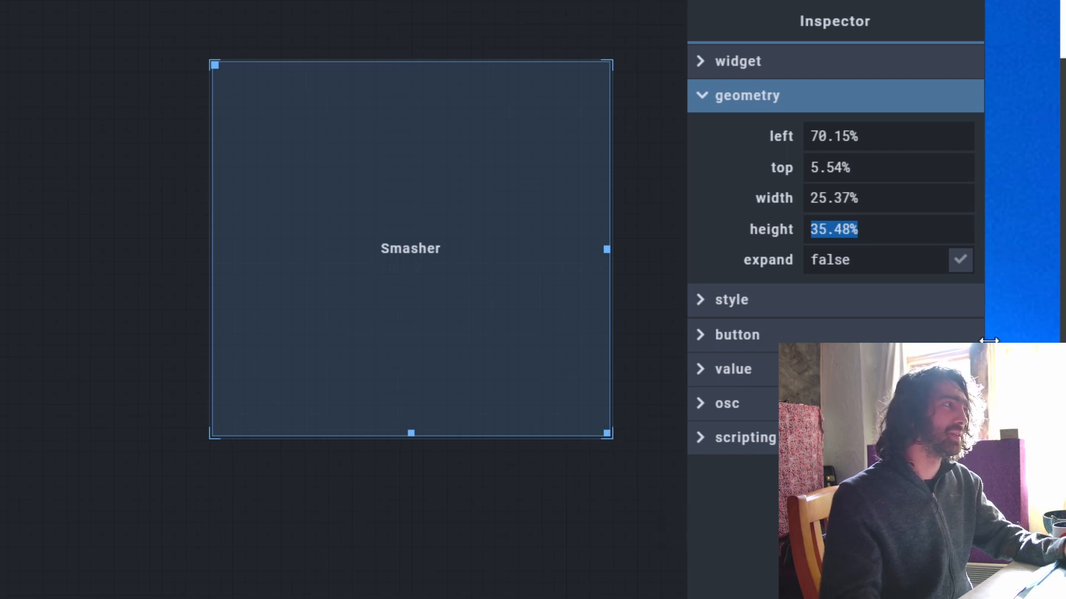
Step: Widen the Open Stage Control window, and move the Smasher button on the canvas to left 65.22% and top 27.72%
drag(988, 341, 1065, 340)
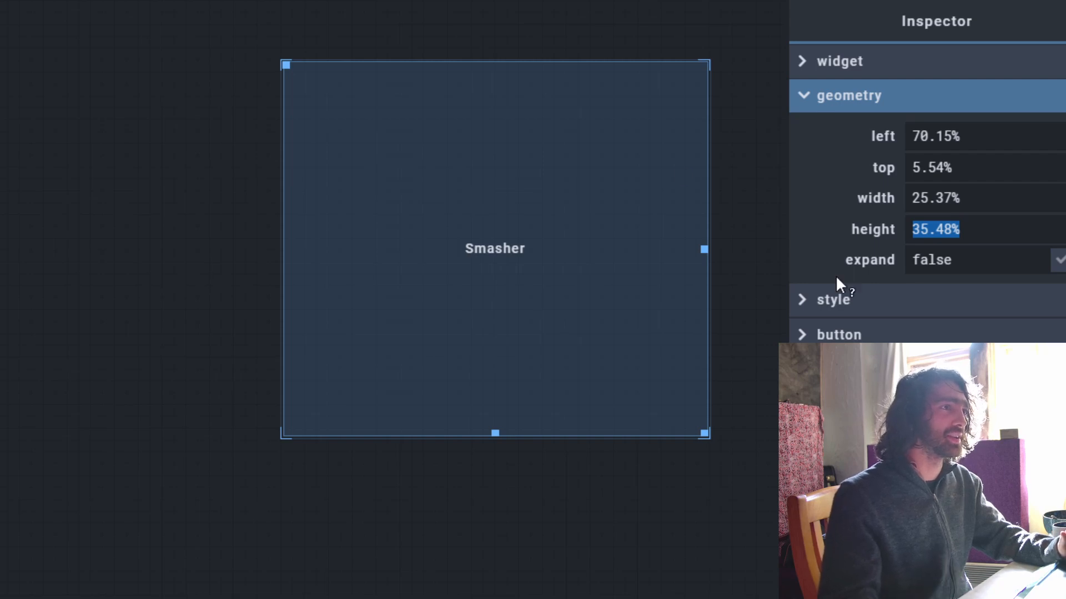
click(782, 537)
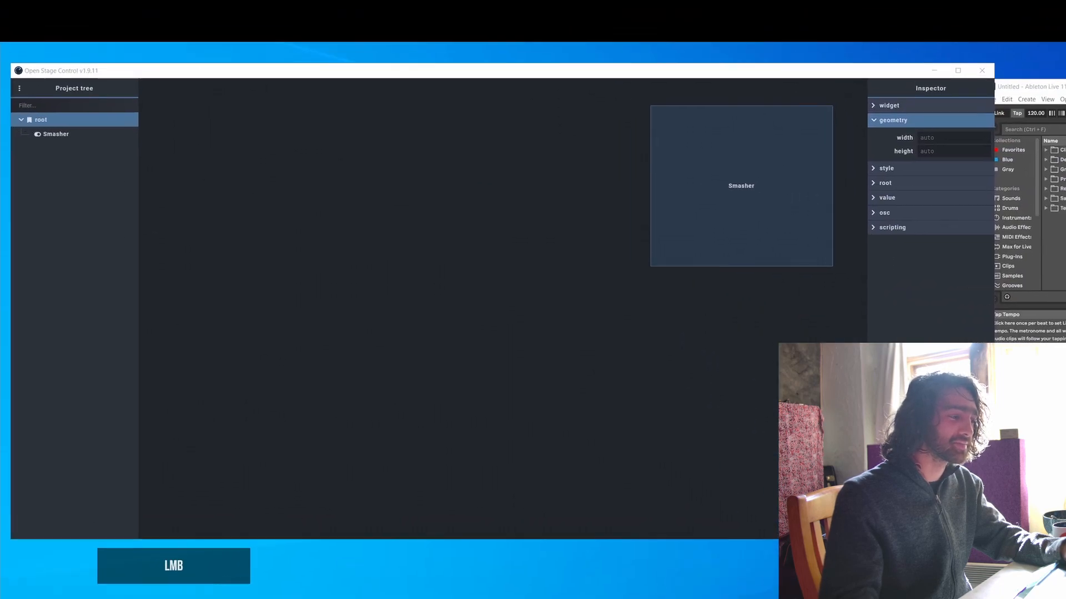
click(747, 200)
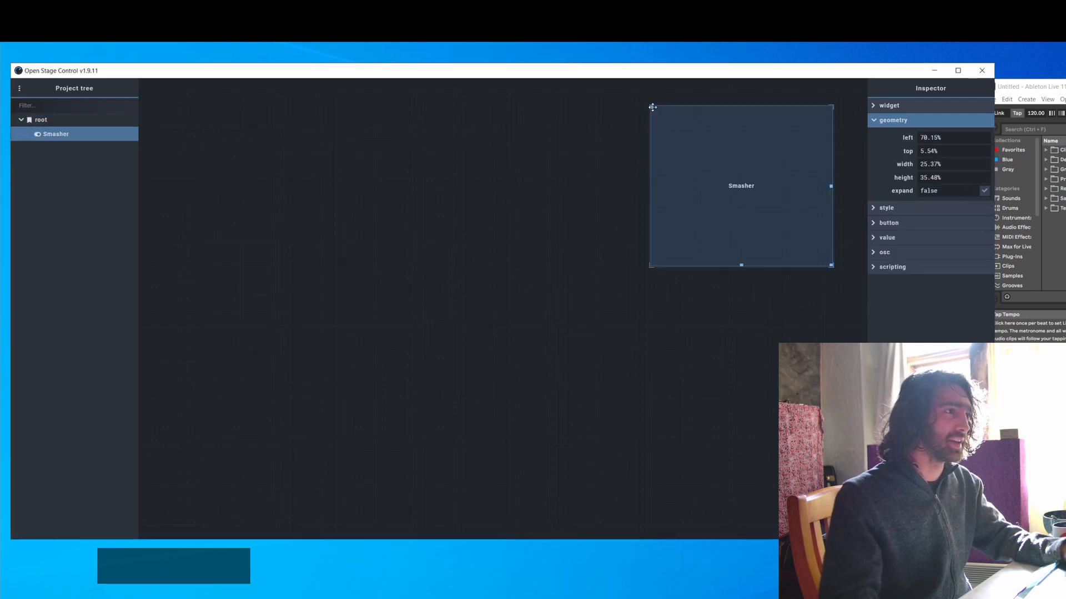
drag(652, 107, 625, 193)
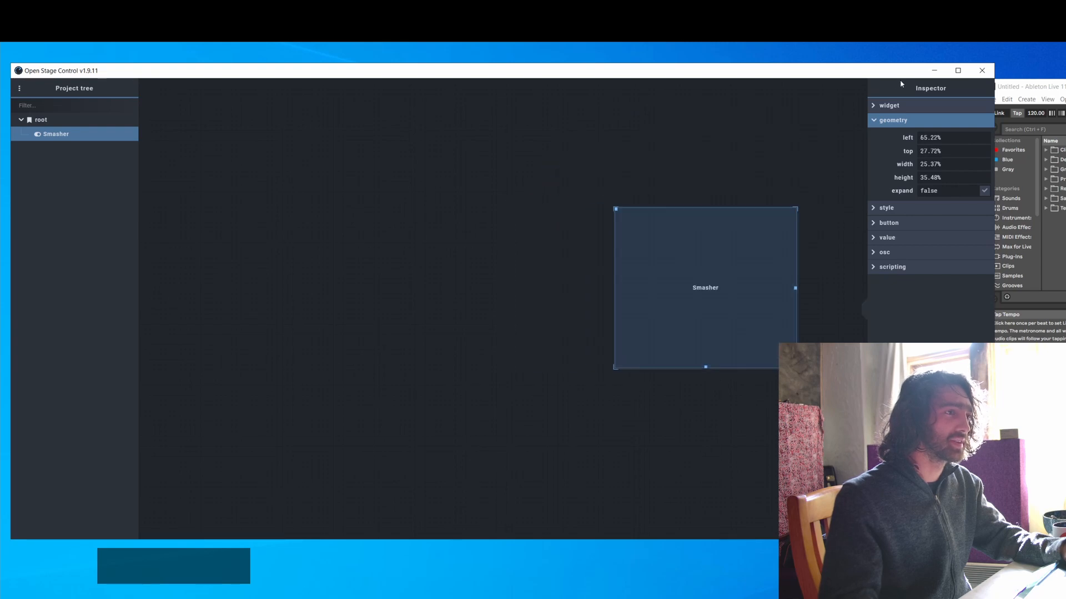
Step: Test Smasher's percentage scaling by making the Open Stage Control window narrower, wider, shorter and taller
drag(993, 160, 603, 159)
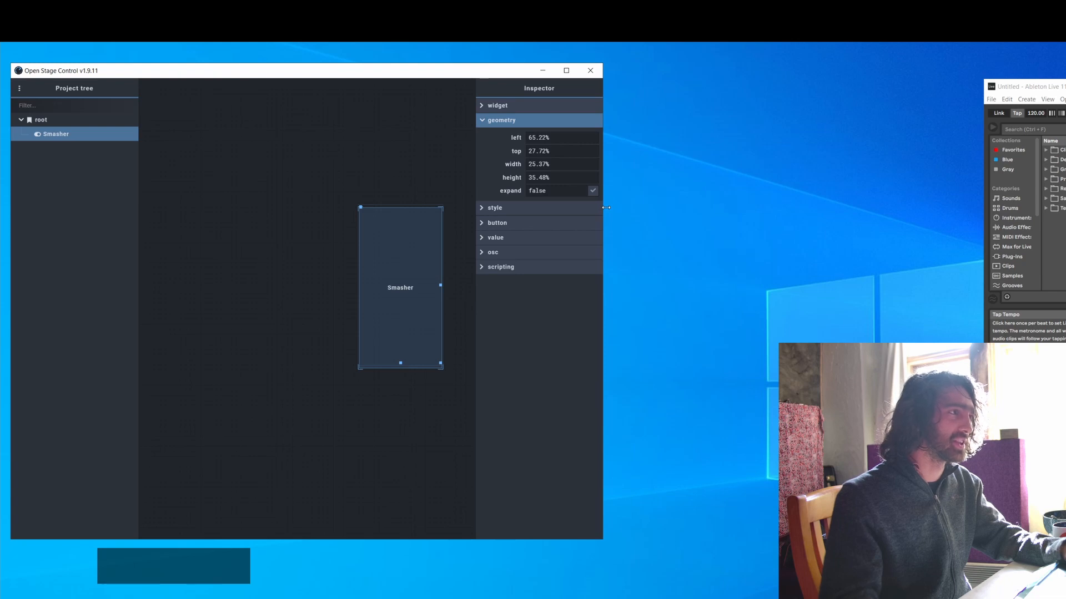
drag(607, 207, 1053, 208)
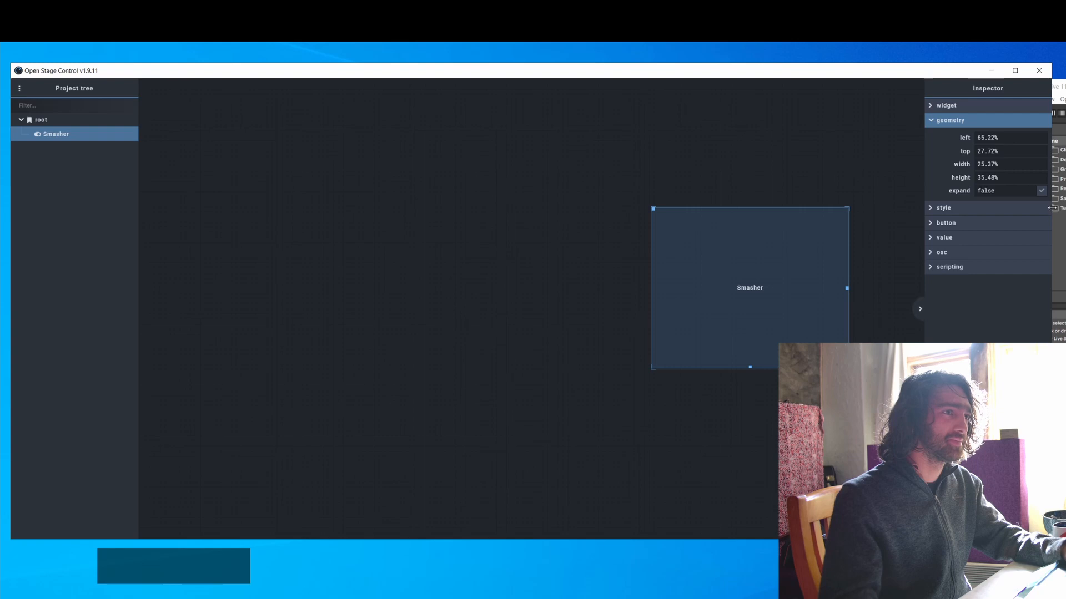
drag(1051, 210, 768, 210)
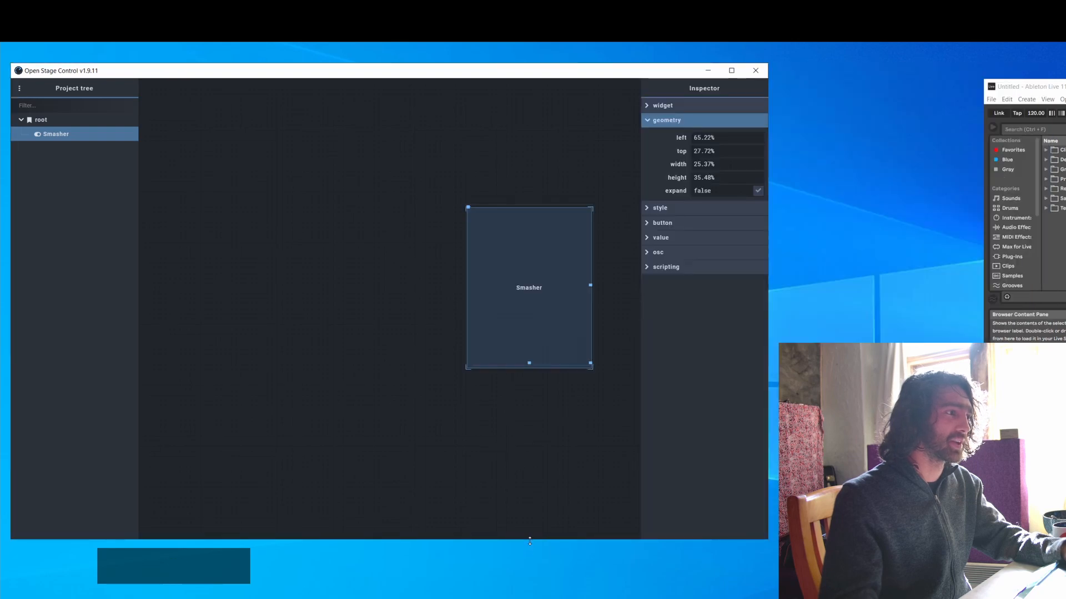
drag(530, 540, 505, 259)
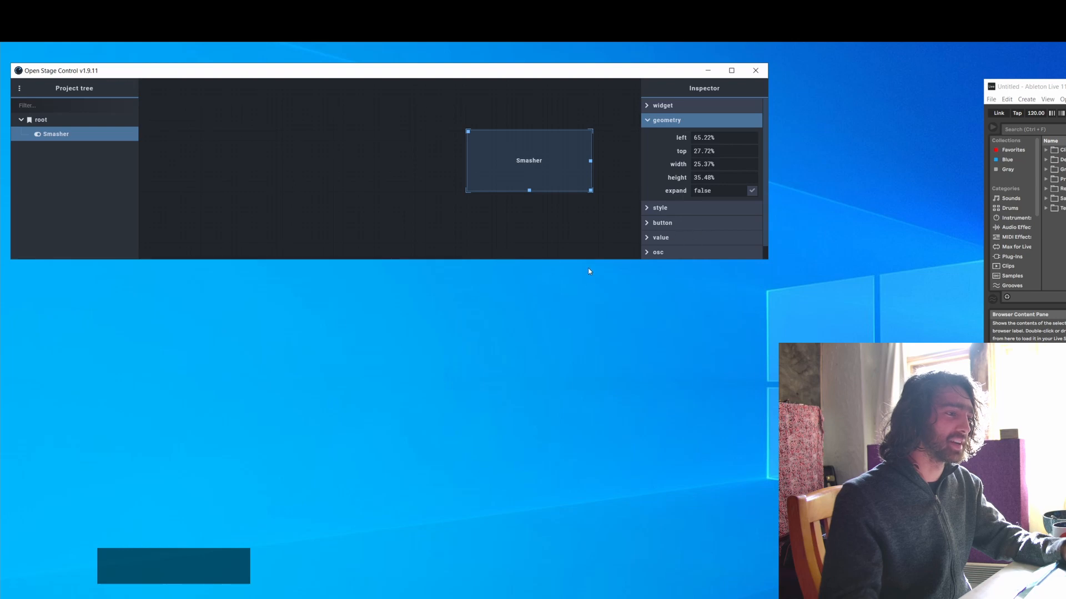
drag(588, 259, 590, 597)
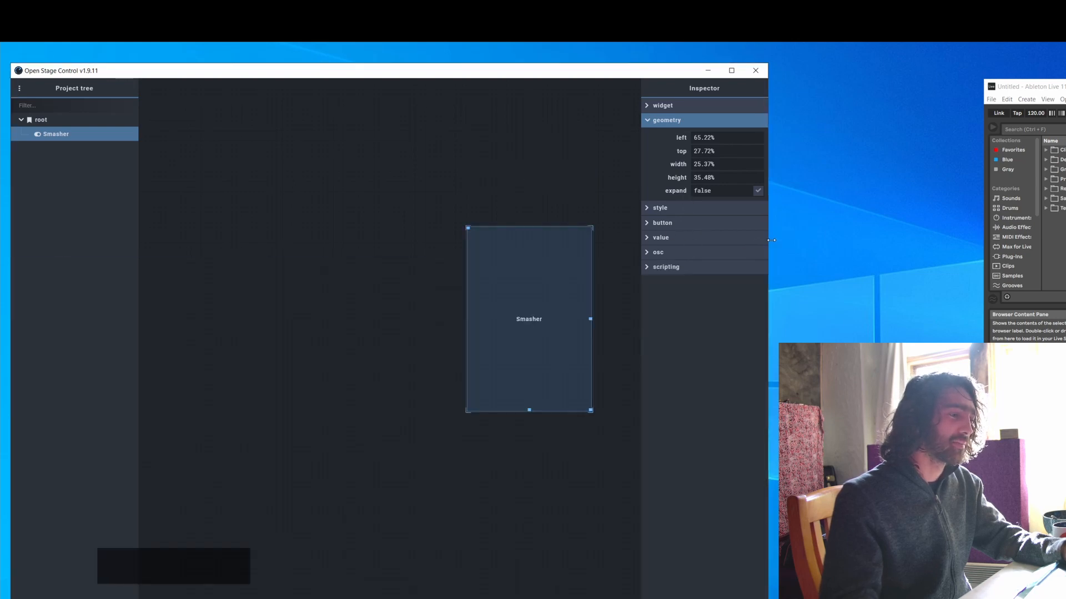
drag(768, 256, 1065, 255)
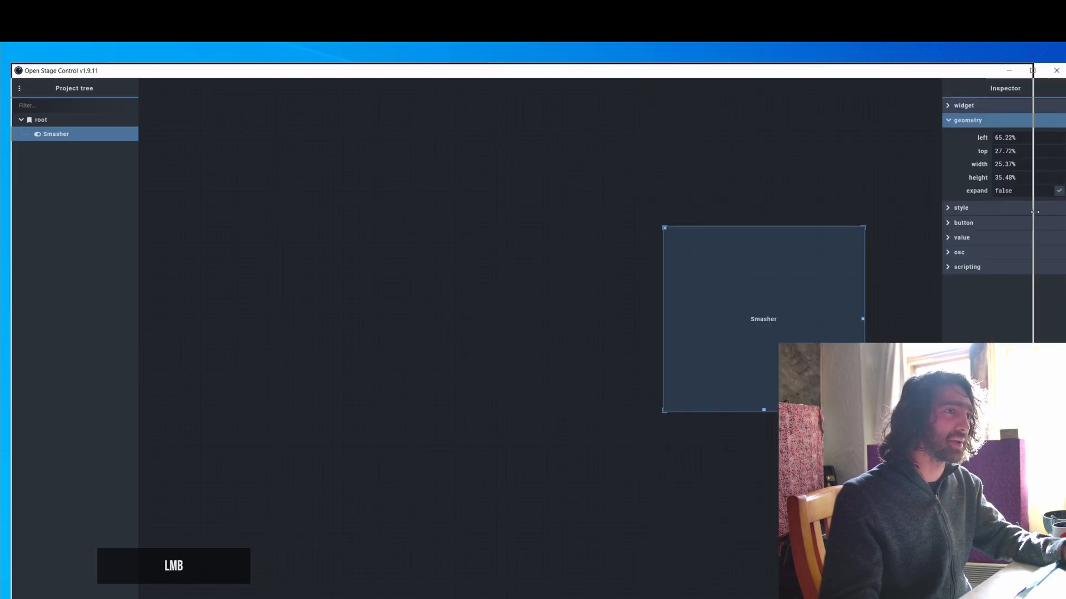
drag(1065, 255, 1019, 166)
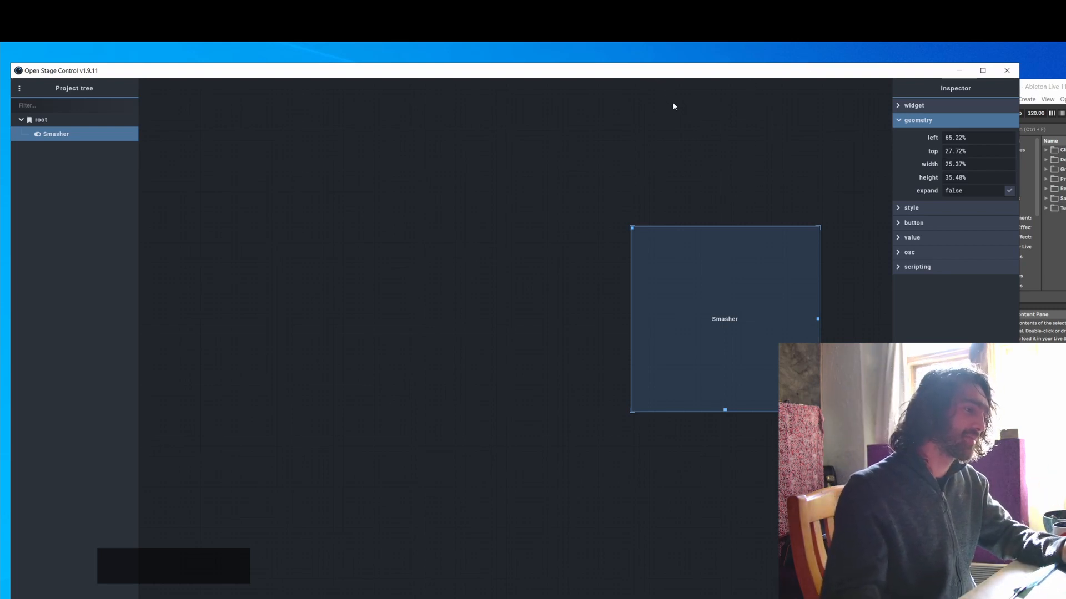
Step: Reselect the Smasher button, and open and close the help for its expand property
click(671, 85)
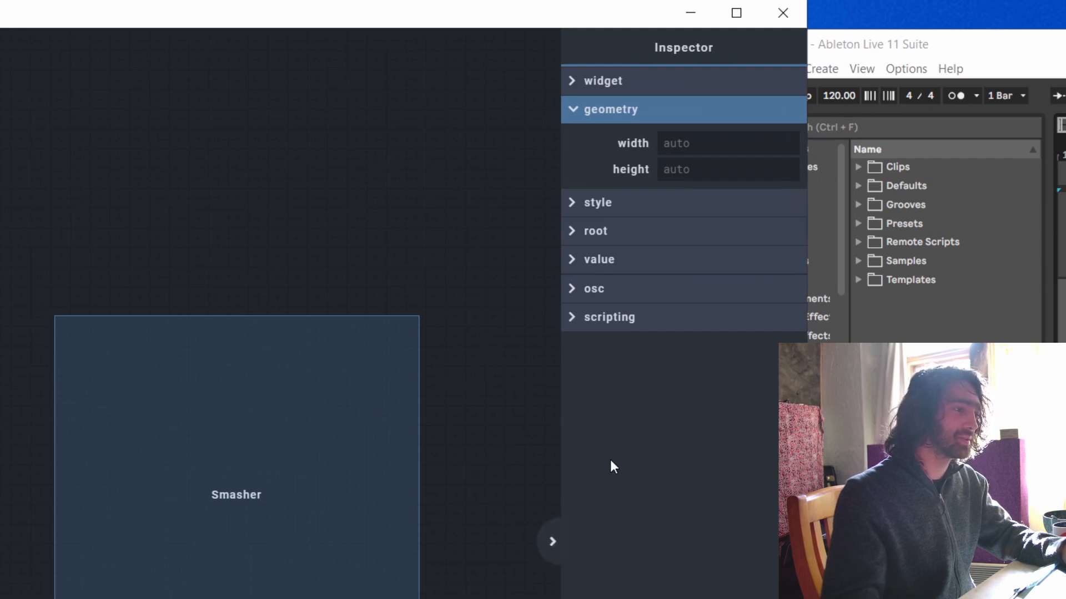
click(245, 438)
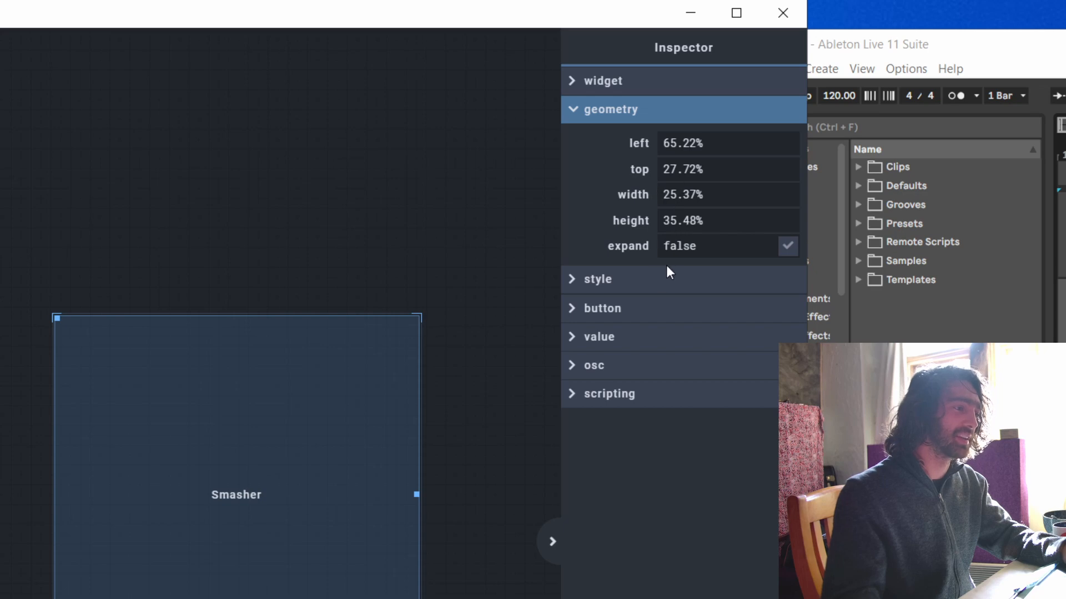
click(638, 244)
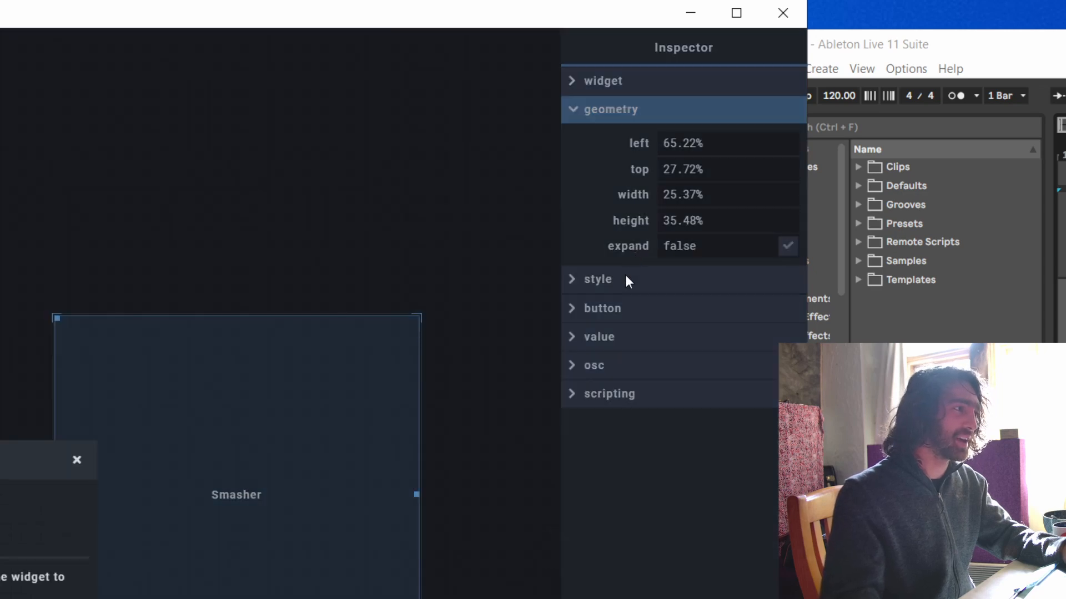
click(74, 465)
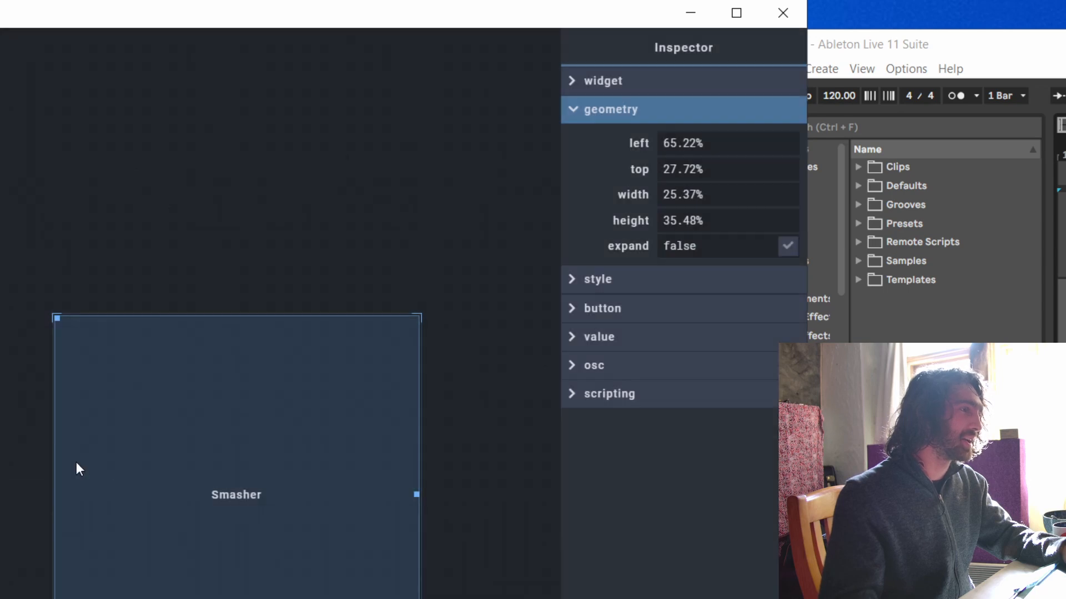
Step: Widen the Open Stage Control window further over Ableton Live
click(787, 246)
drag(803, 252, 1065, 250)
click(1065, 246)
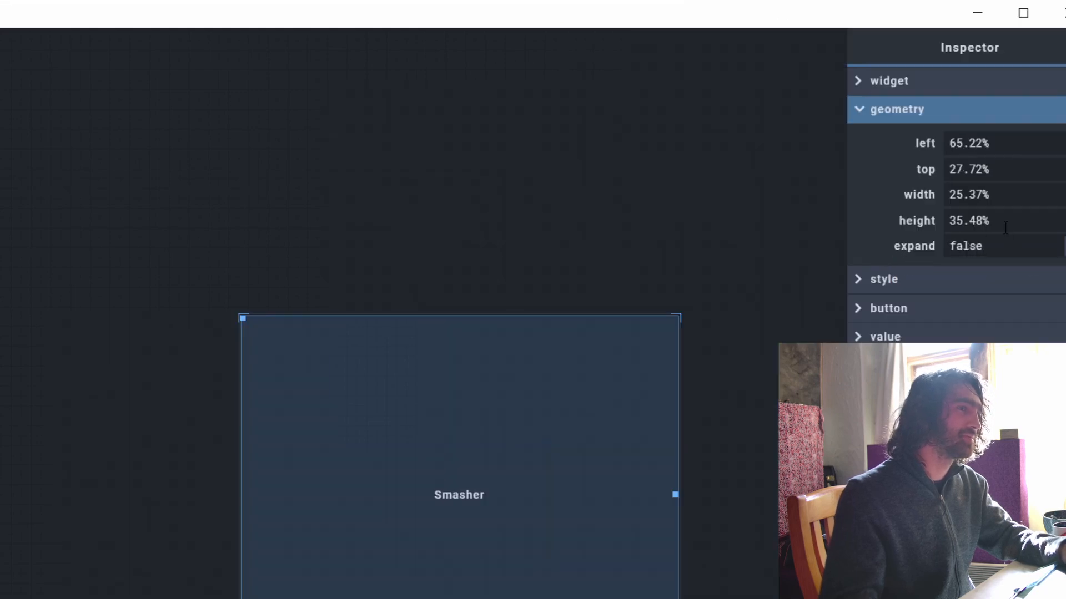
Step: Clear Smasher's height, width, top and left values so that all four return to auto
click(997, 230)
key(BackSpace)
click(971, 194)
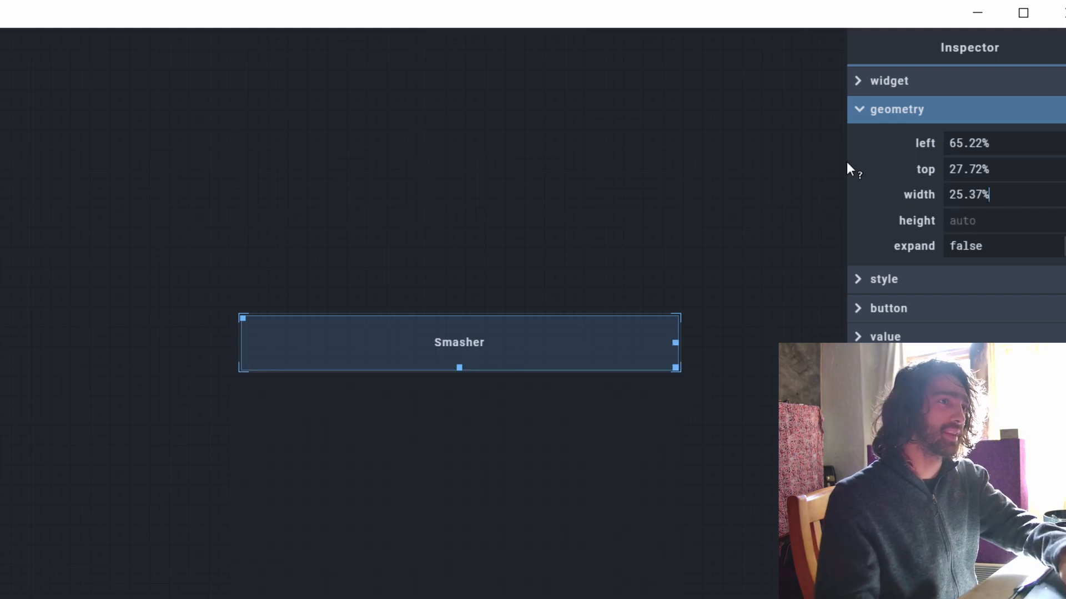
key(BackSpace)
click(1010, 169)
key(BackSpace)
click(1004, 143)
key(BackSpace)
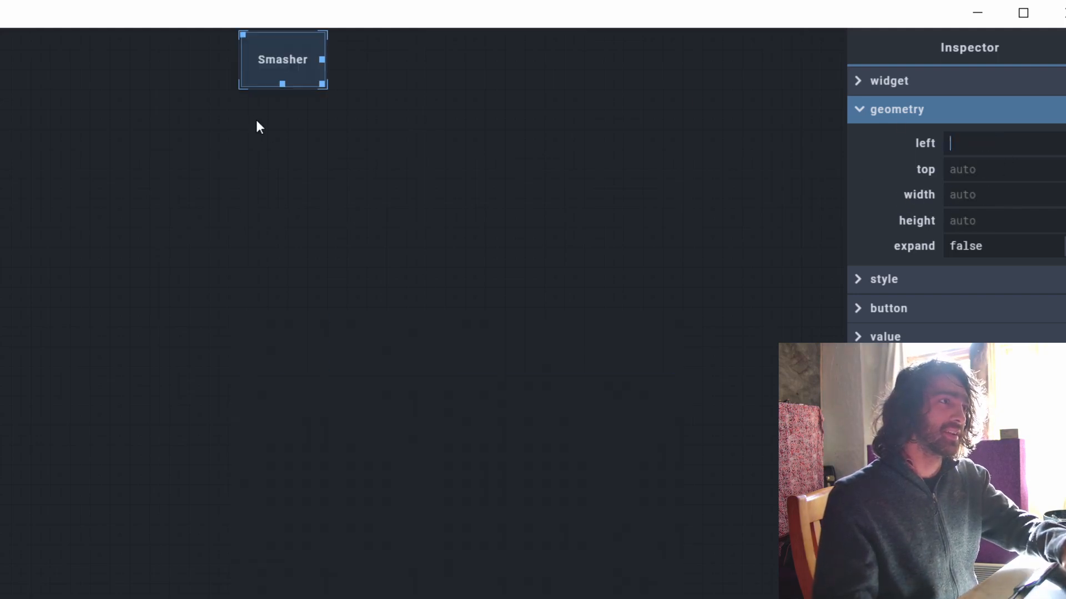
click(289, 80)
click(0, 161)
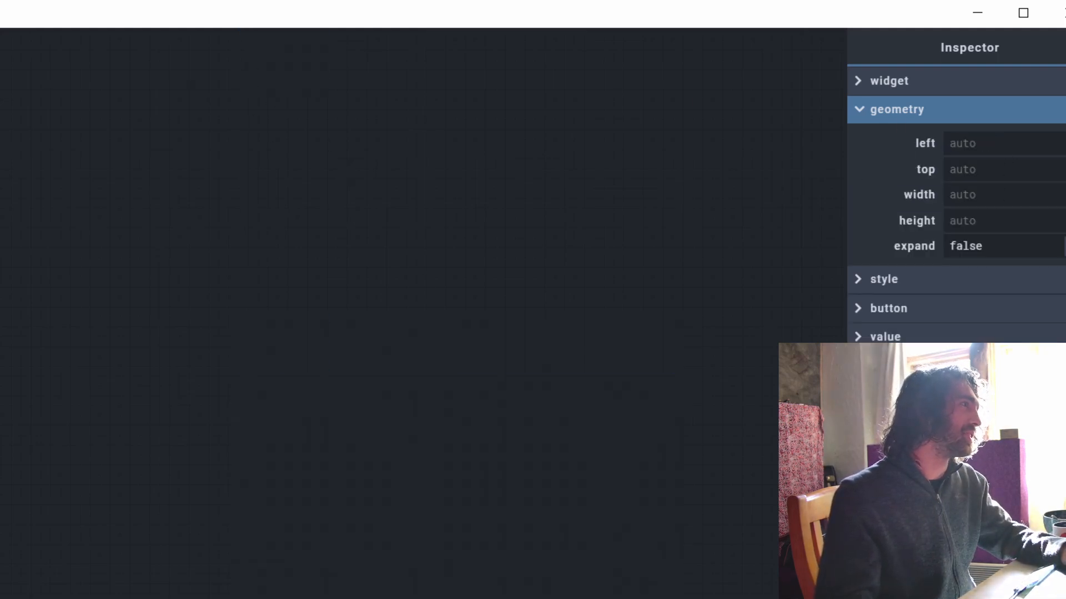
Step: Move Smasher to about left 1260, top 240, and narrow and re-widen the Open Stage Control window to test its fixed position
drag(0, 161, 203, 255)
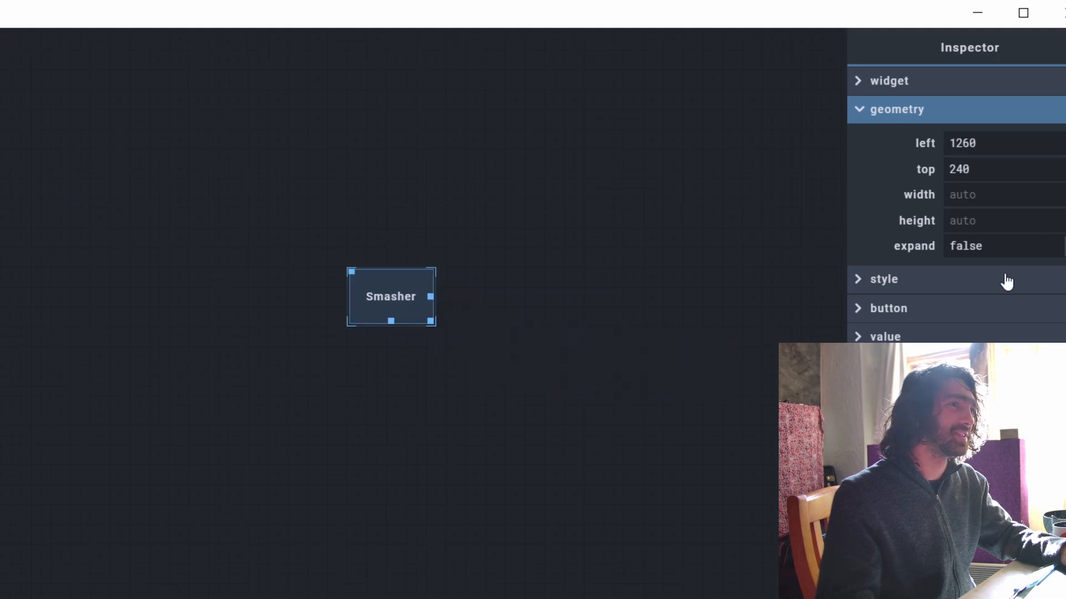
click(1061, 252)
drag(1065, 260, 709, 272)
key(ctrl+z)
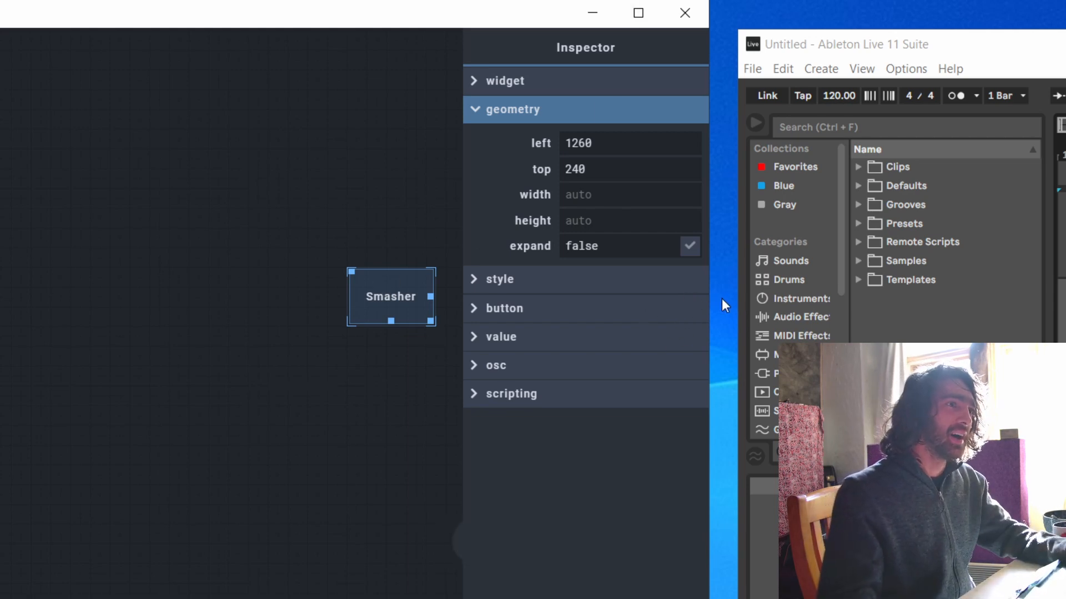
drag(709, 297, 1060, 330)
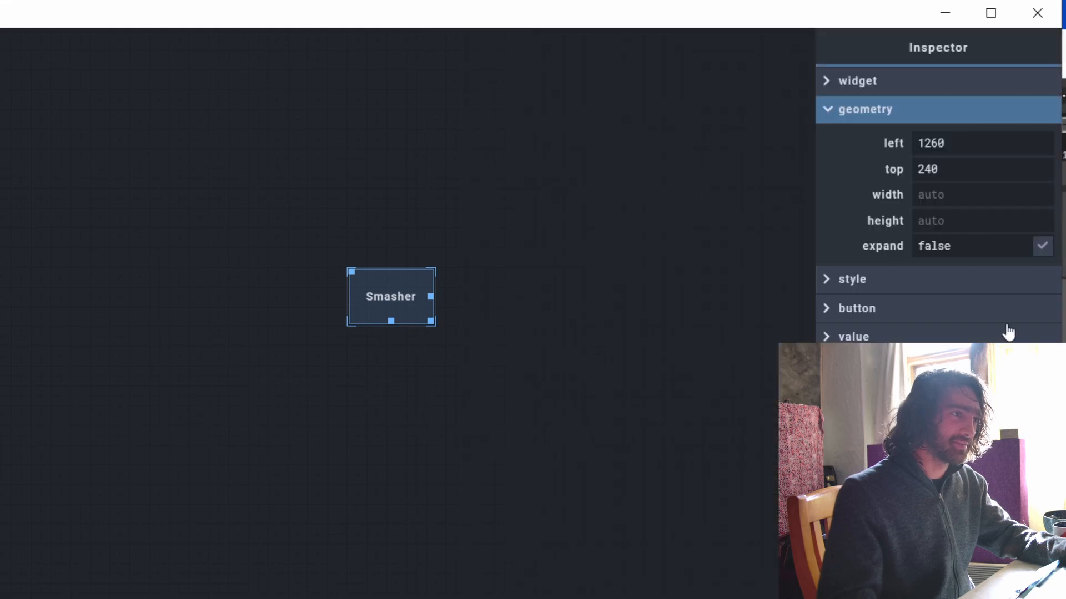
Step: Show the style properties in place of geometry, and resize Smasher to about 330 by 340 at about left 1280, top 90
click(826, 286)
click(830, 112)
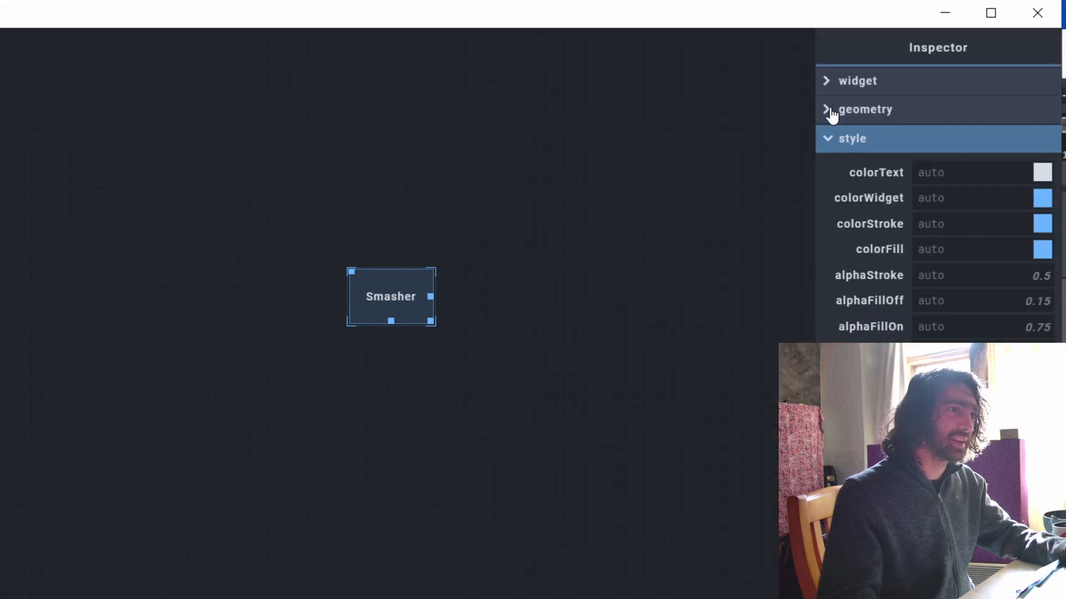
drag(429, 320, 669, 489)
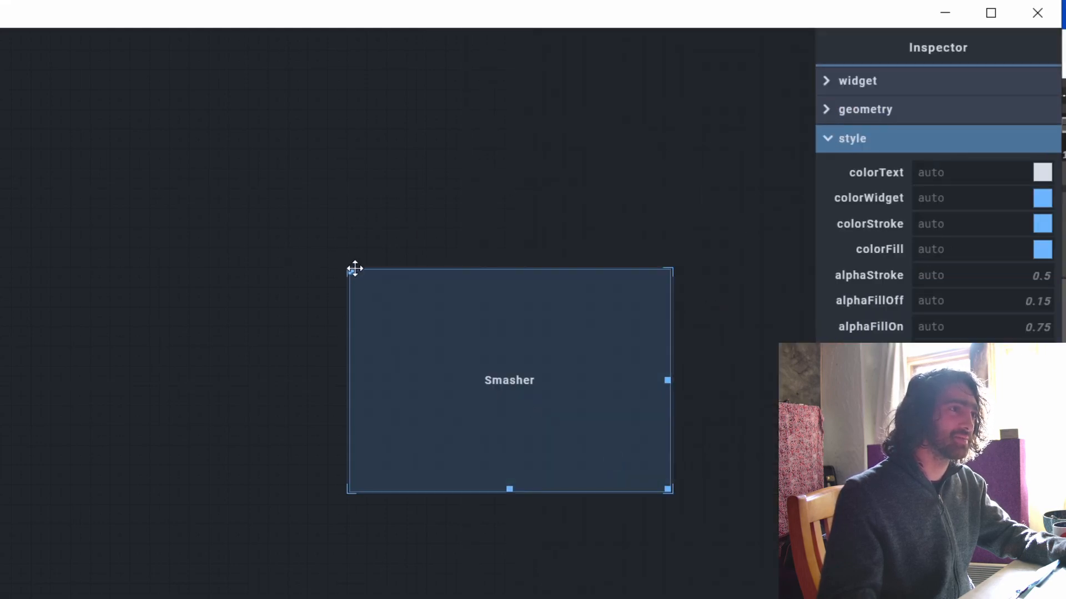
drag(355, 269, 375, 120)
drag(685, 343, 687, 451)
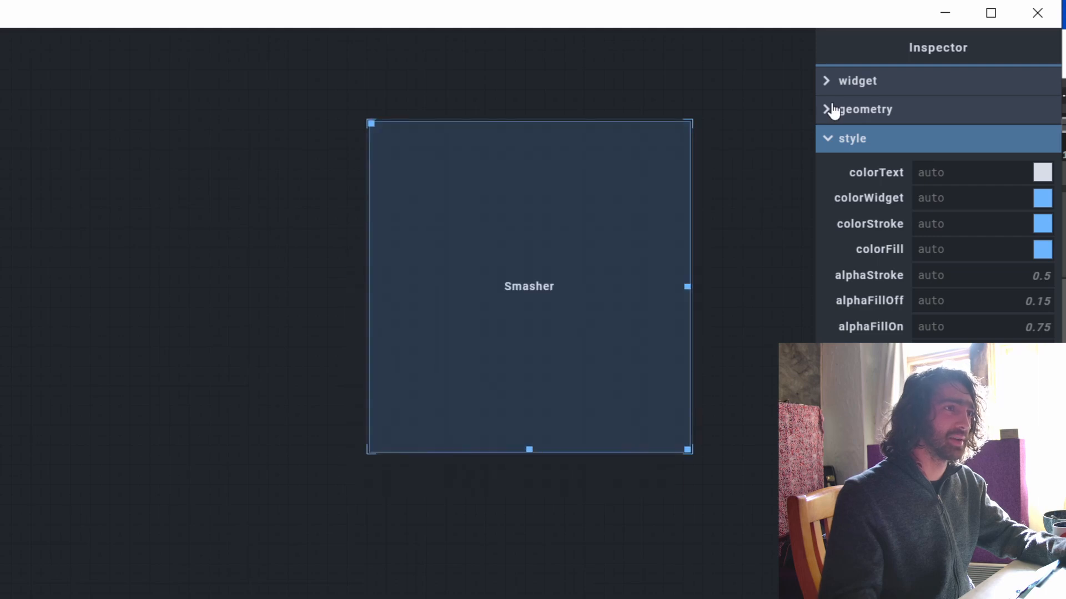
Step: Replace Smasher's left, top, width and height values with a bare % and deselect the button
click(832, 109)
key(Tab)
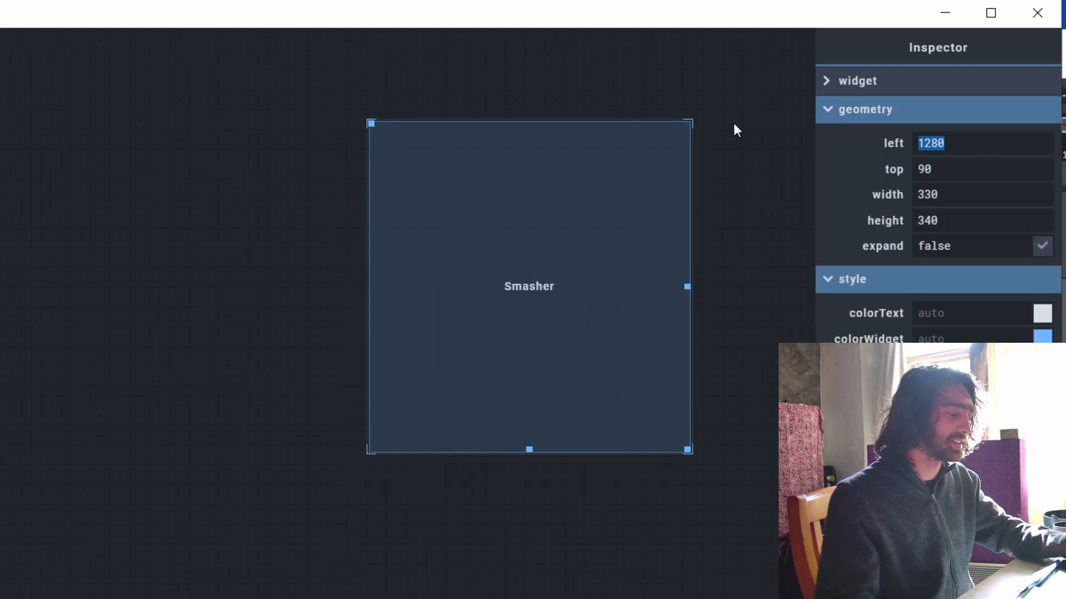
text(%)
key(Tab)
text(%)
key(Tab)
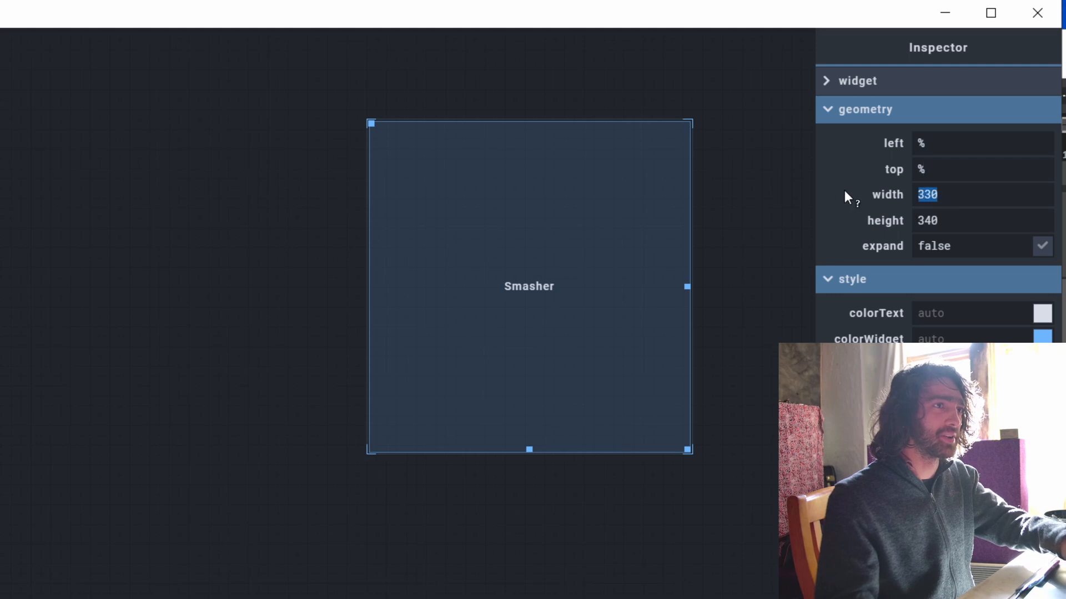
text(%)
key(Tab)
text(%)
click(784, 244)
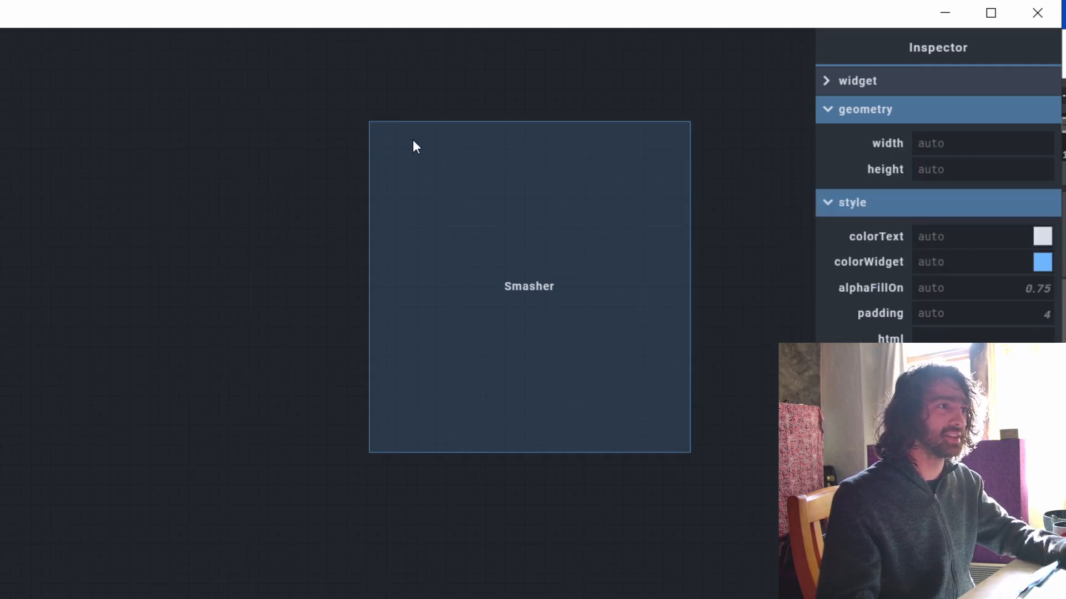
Step: Reselect Smasher and recalculate its position as 73.9% left, 8.69% top and its size as 19.05% by 32.82%
click(388, 123)
click(373, 120)
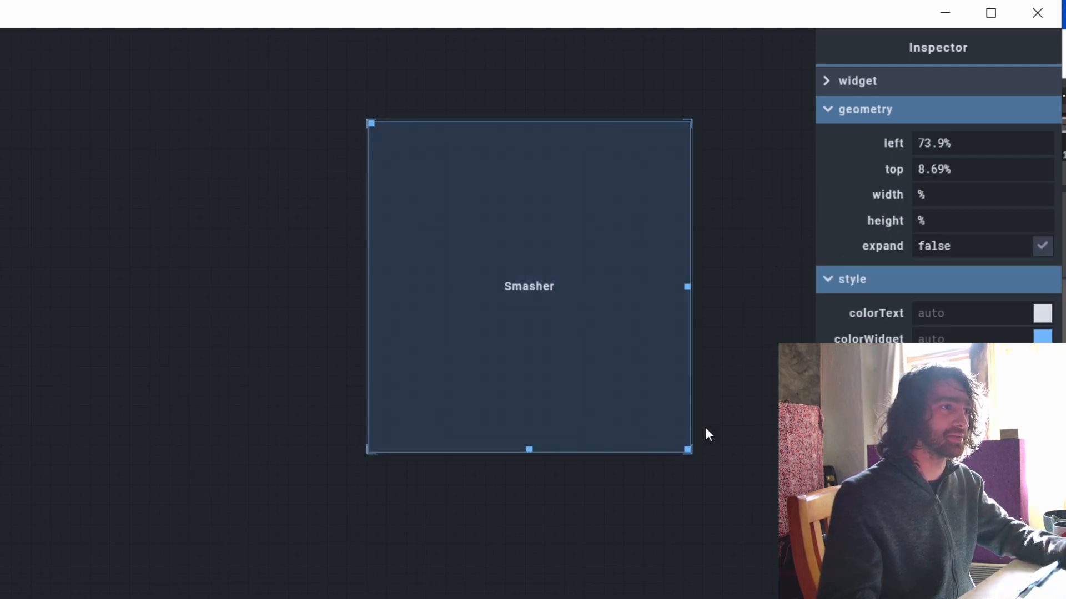
click(684, 448)
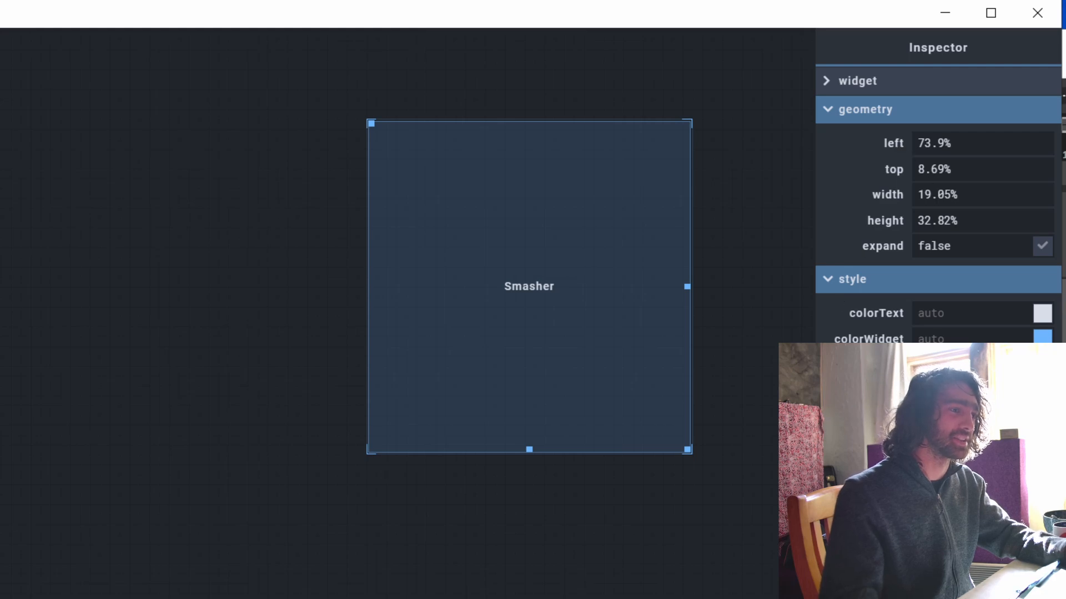
Step: Collapse the geometry properties and set Smasher's colorText to red, rgba(255,0,0,1)
click(829, 118)
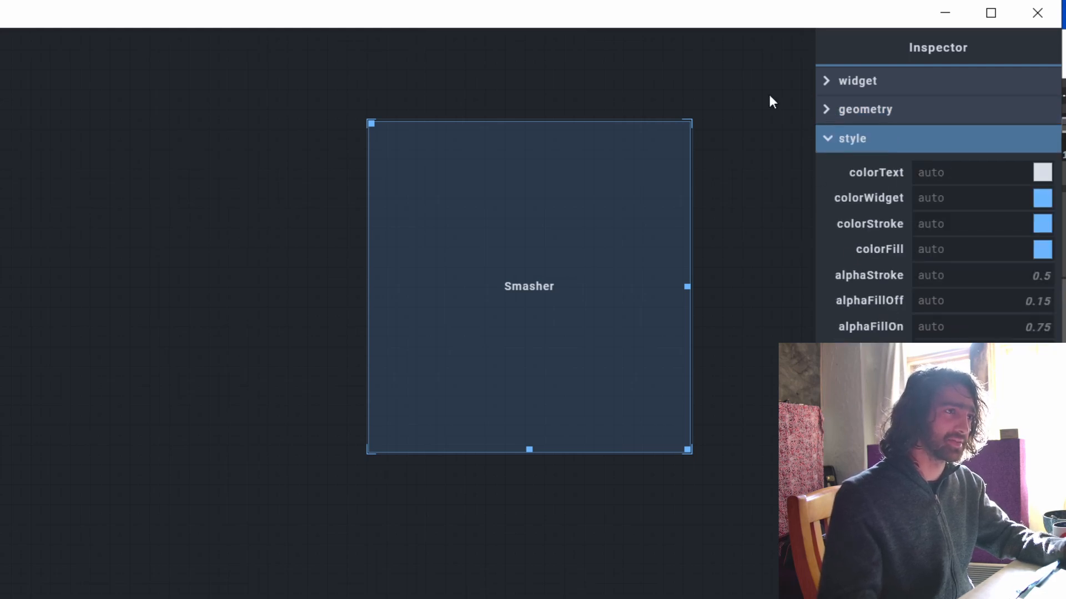
drag(784, 14, 756, 0)
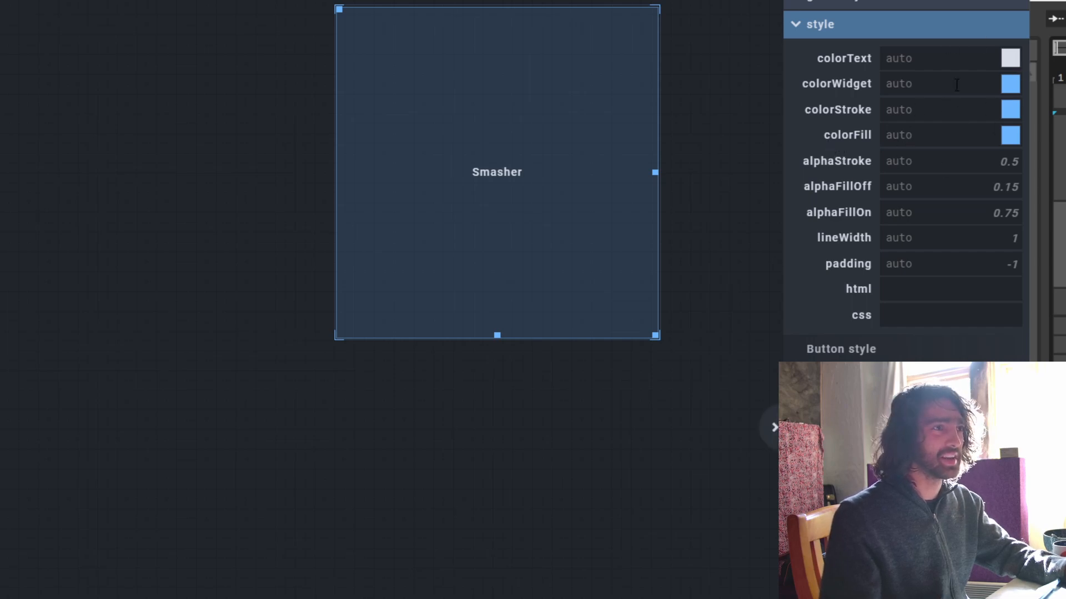
click(1010, 58)
drag(45, 371, 43, 313)
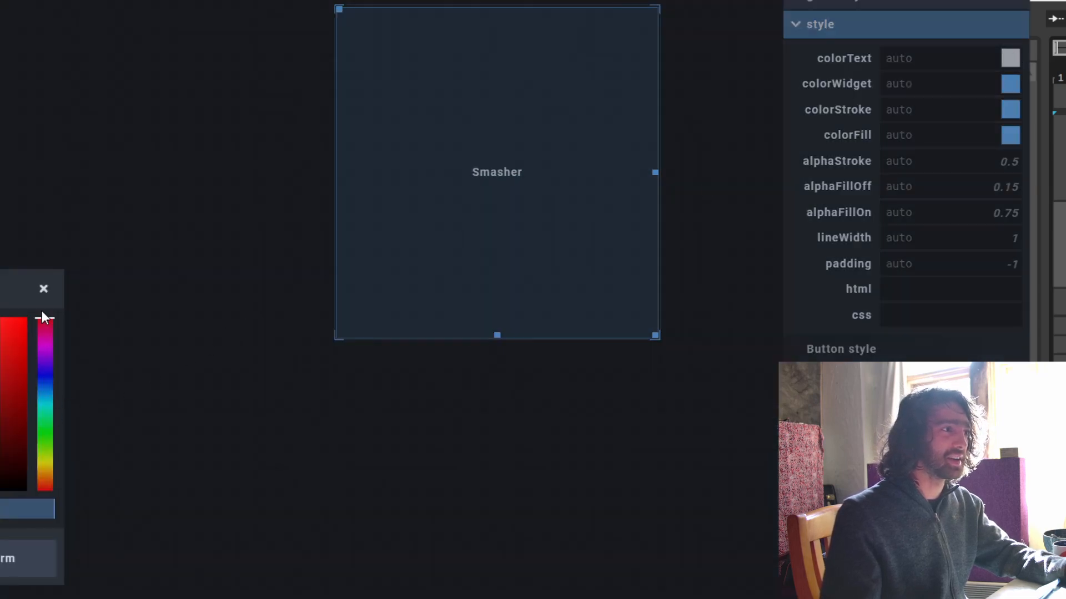
click(8, 558)
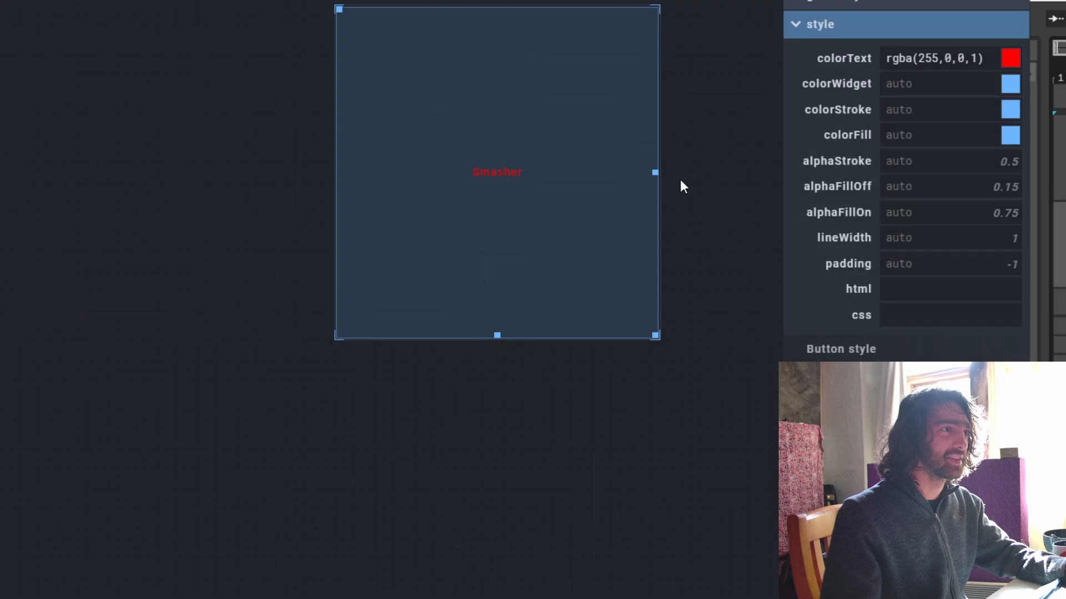
Step: Set Smasher's colorWidget to magenta, rgba(255,0,159,1)
click(1009, 86)
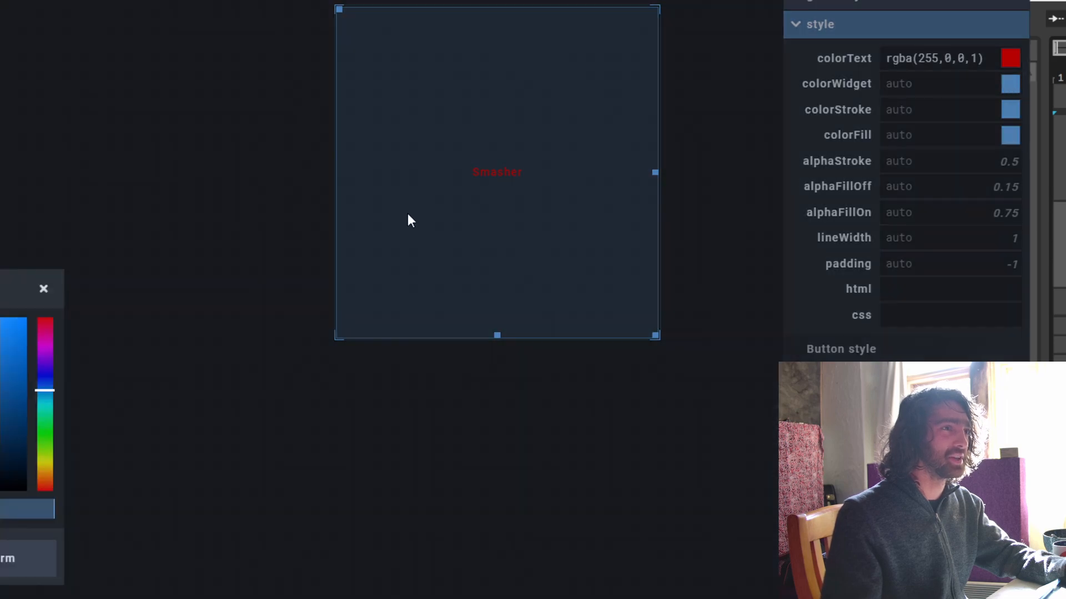
click(44, 288)
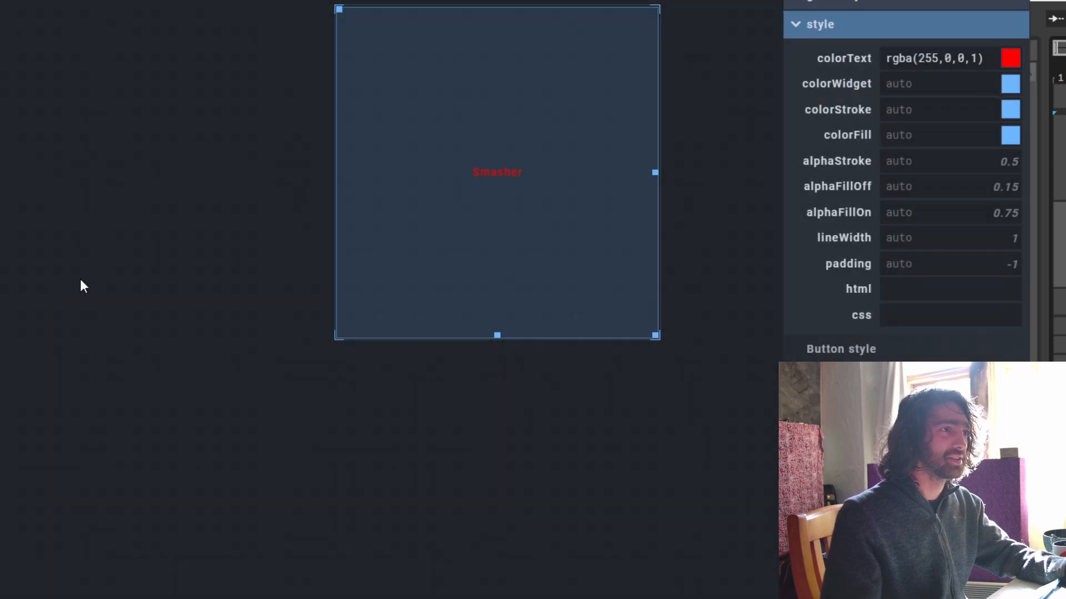
click(1010, 85)
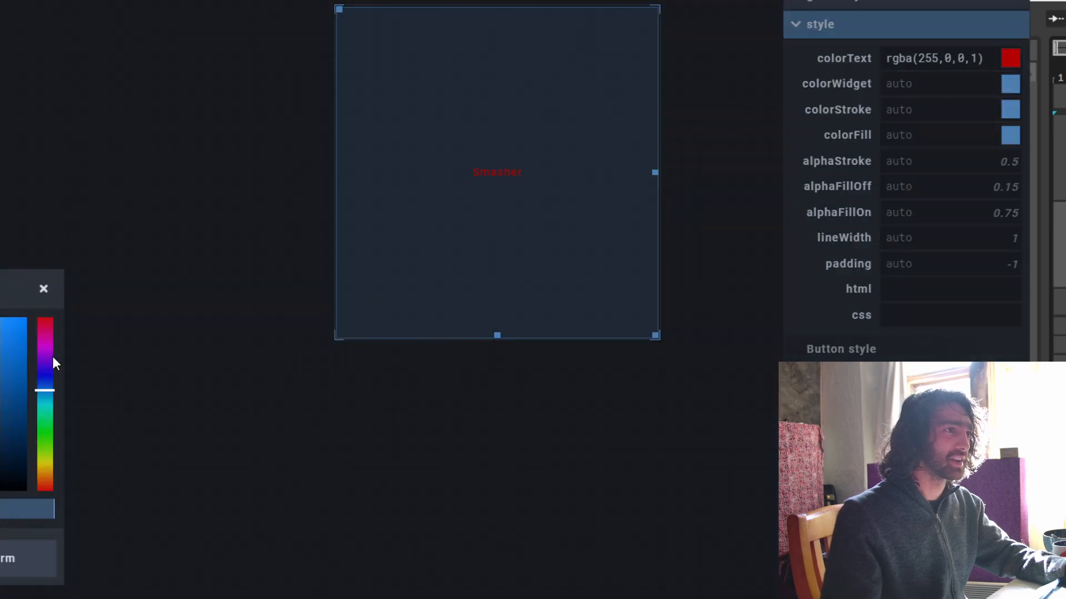
drag(42, 350, 41, 338)
click(20, 324)
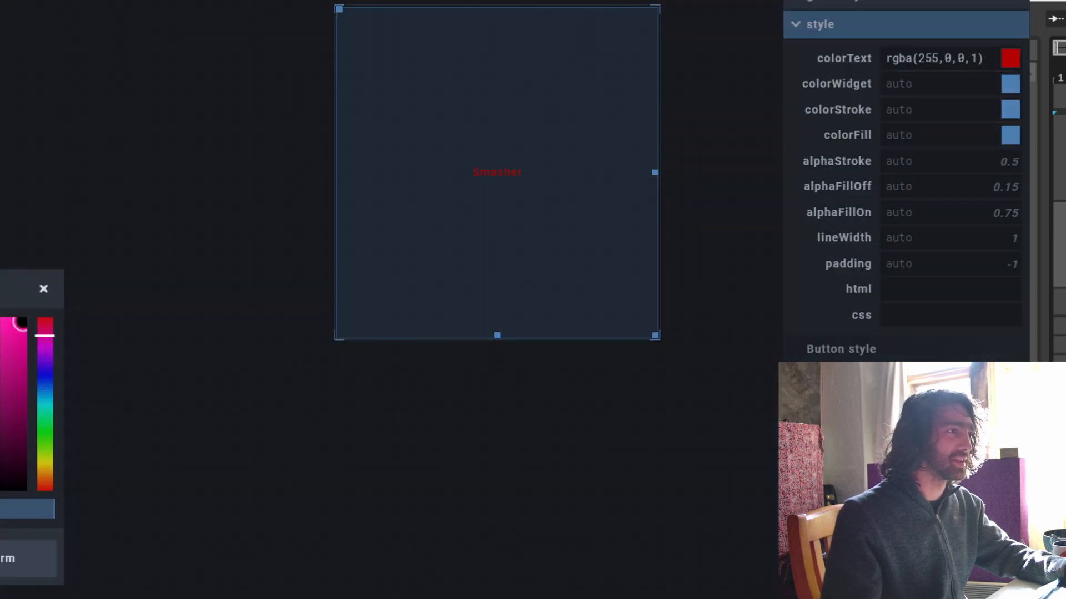
click(15, 558)
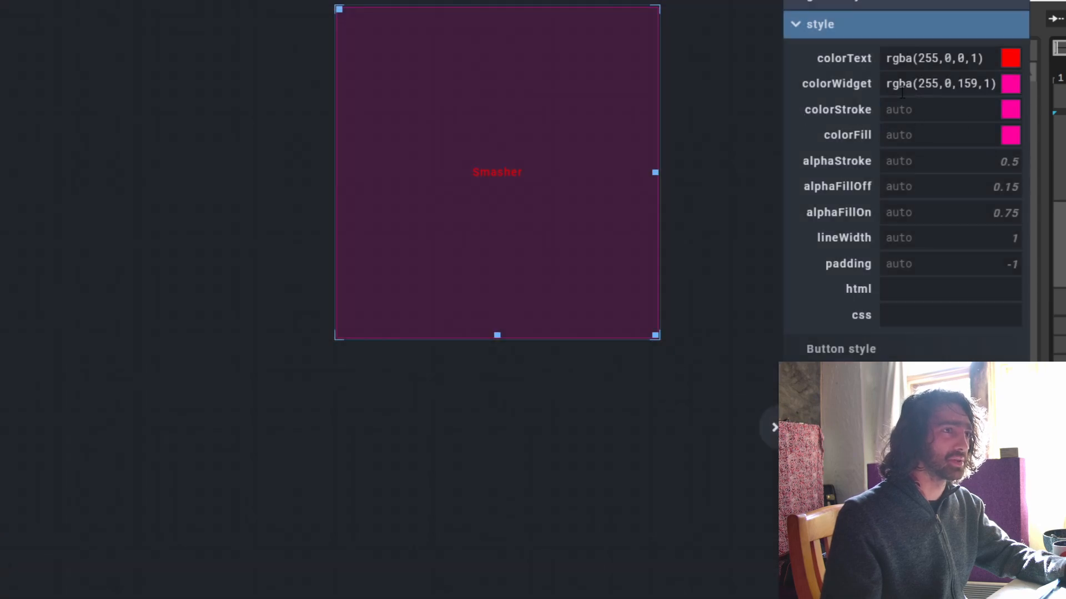
Step: Set Smasher's colorStroke to blue, rgba(4,0,255,1), and its colorFill to green, rgba(0,223,41,1)
click(1009, 114)
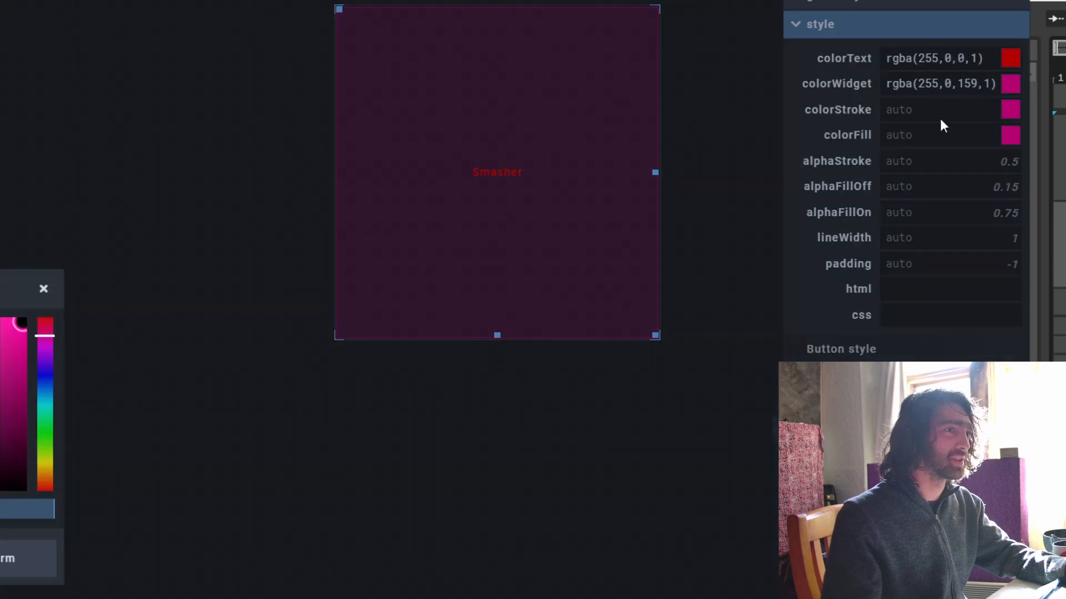
click(44, 377)
click(8, 558)
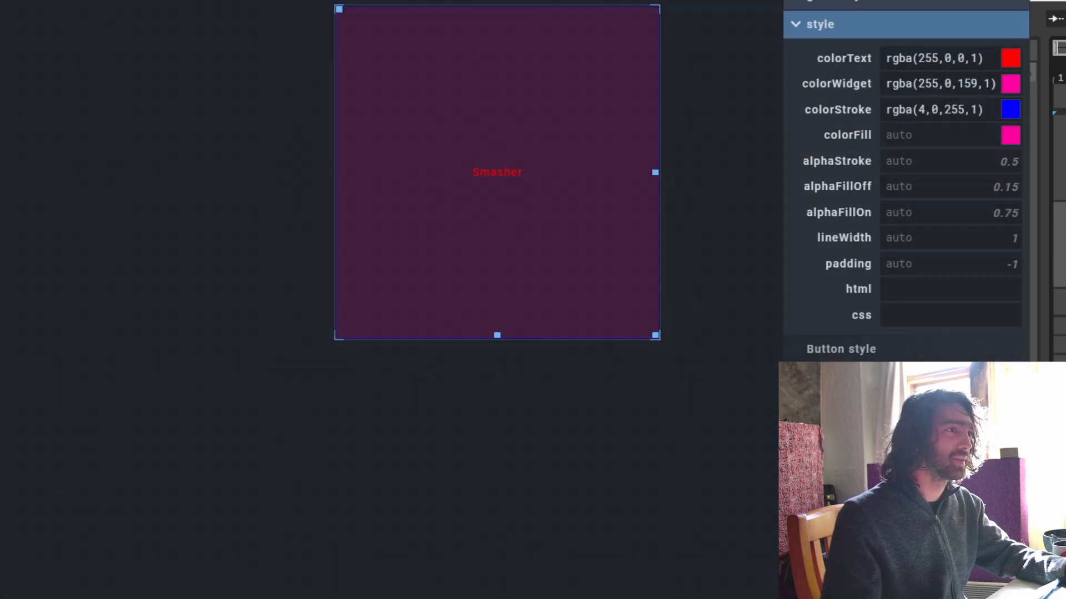
click(1013, 142)
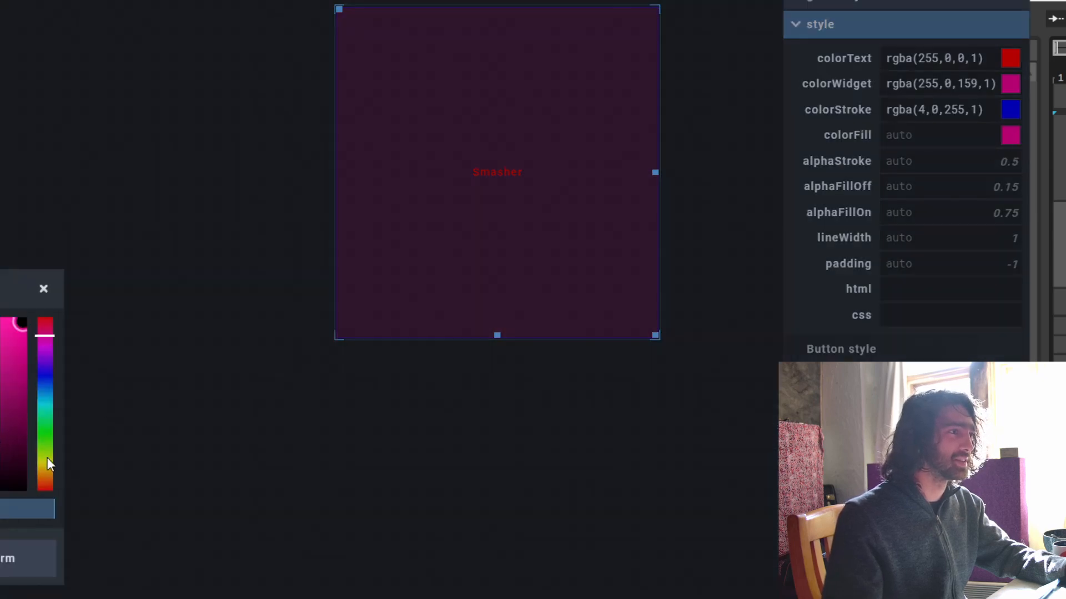
click(45, 429)
click(7, 559)
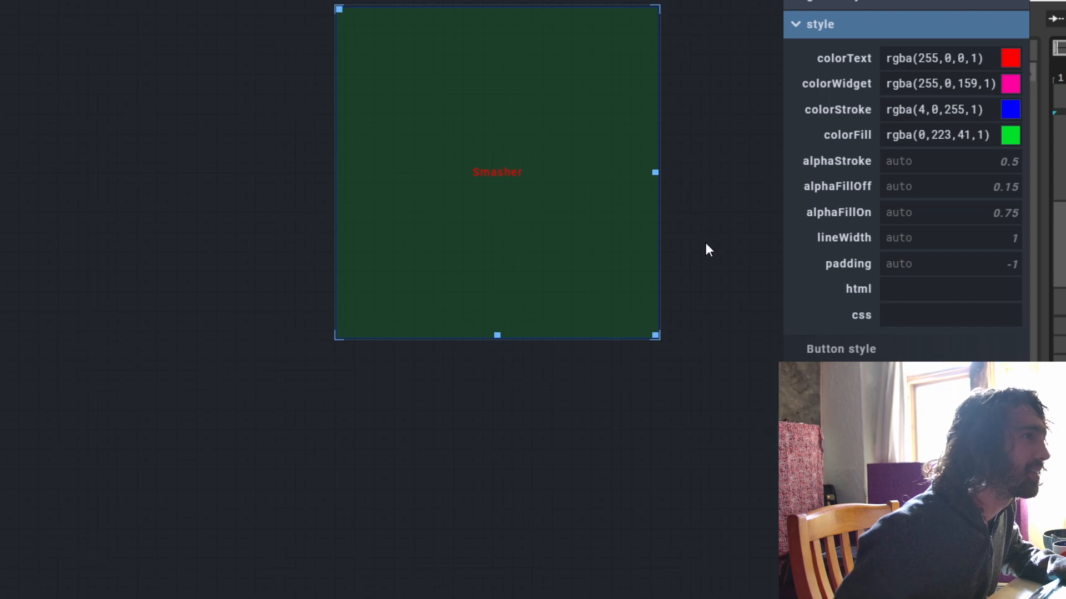
Step: Clear Smasher's colorWidget value so that it returns to auto
click(1008, 87)
click(19, 554)
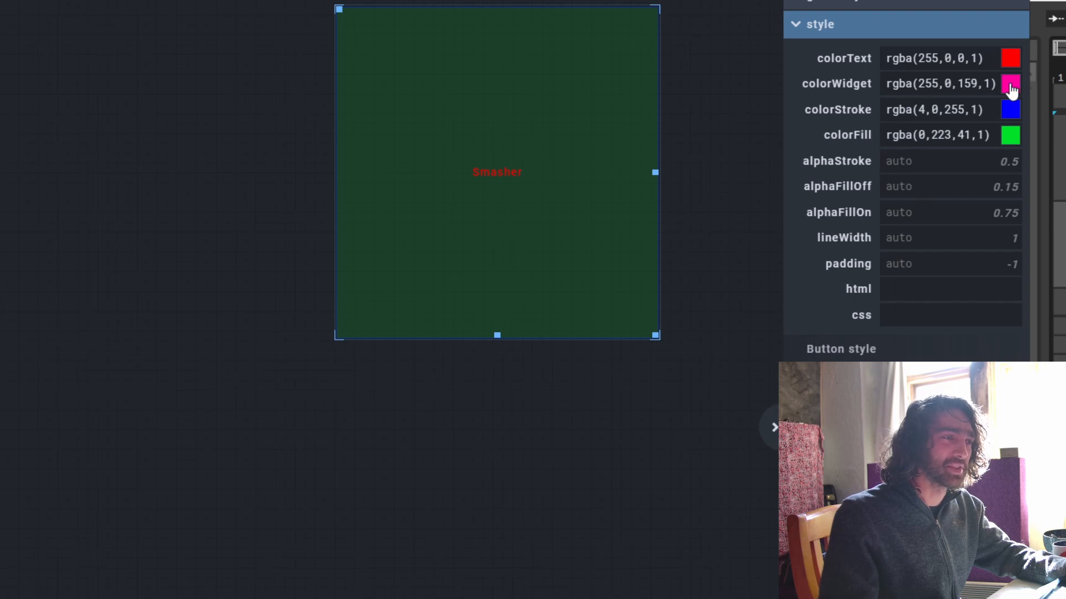
triple_click(979, 84)
key(BackSpace)
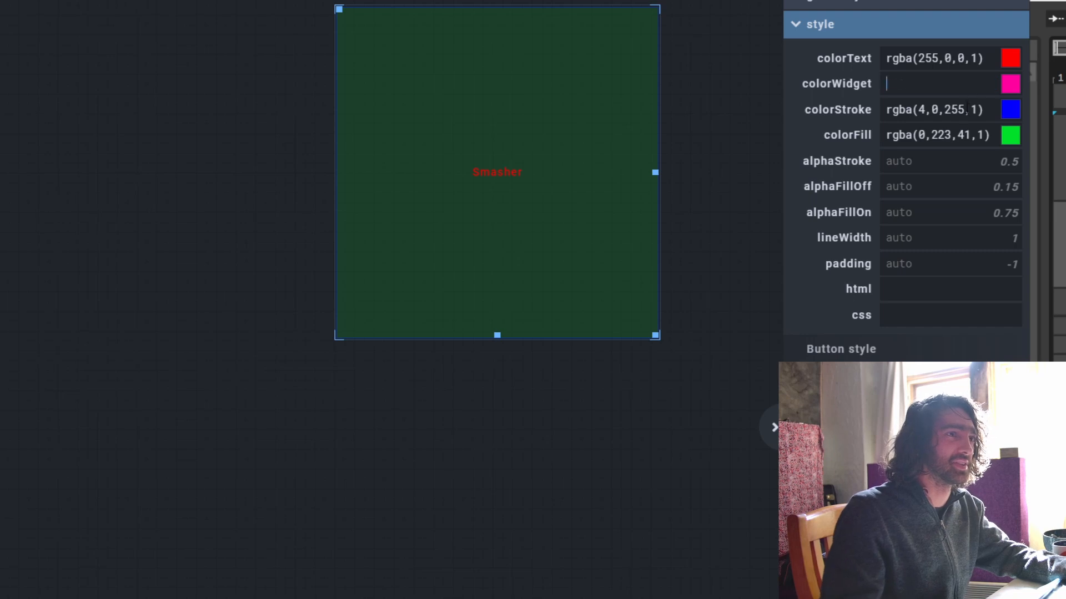
key(Tab)
click(958, 58)
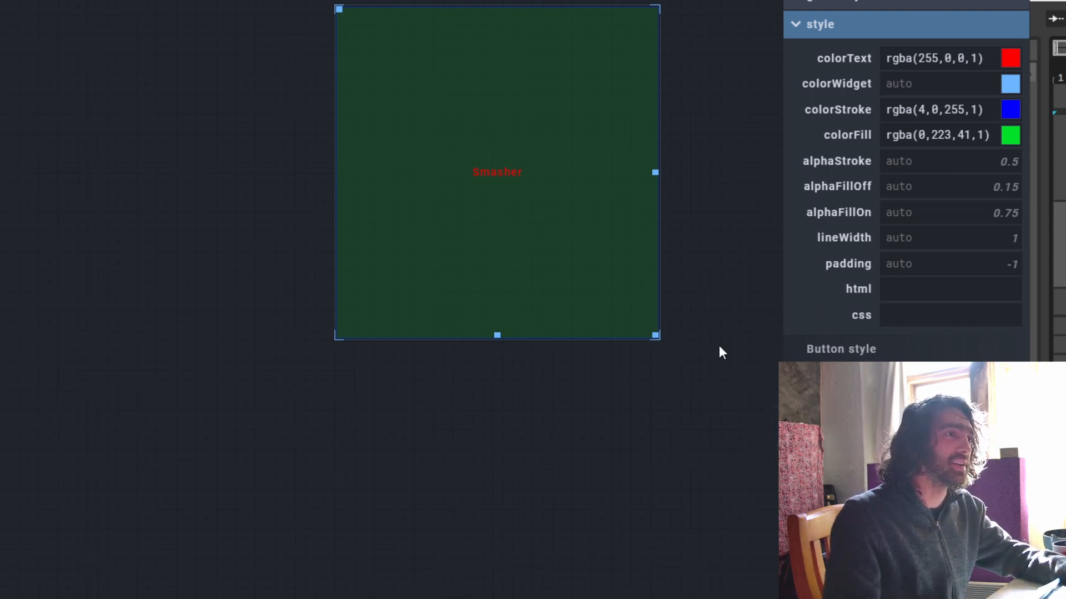
Step: Enlarge Smasher slightly in both directions, set its alphaStroke to 1 and deselect it
drag(669, 340, 697, 369)
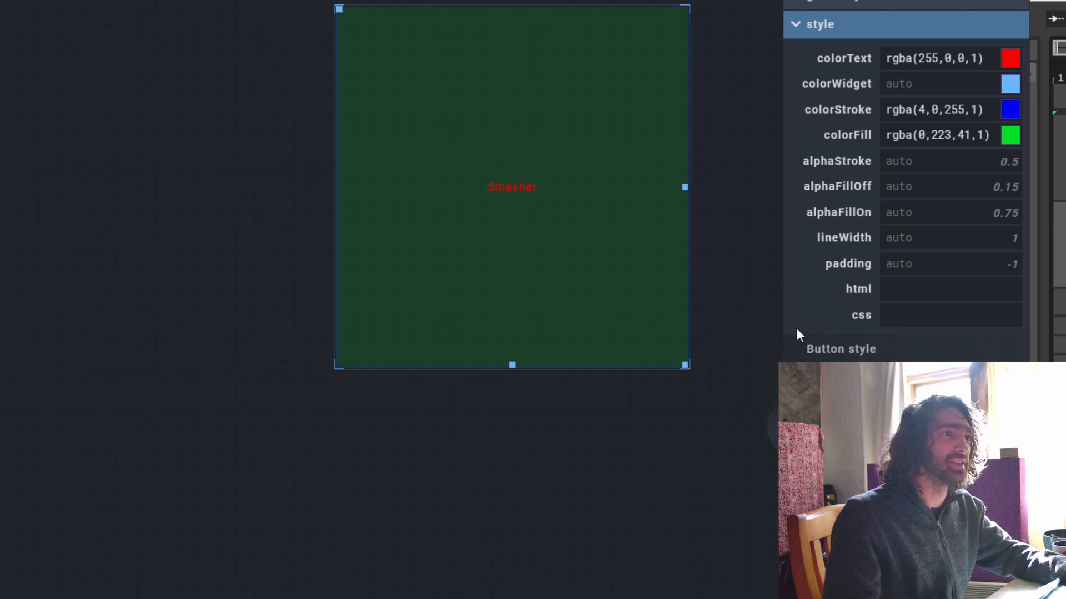
text(1)
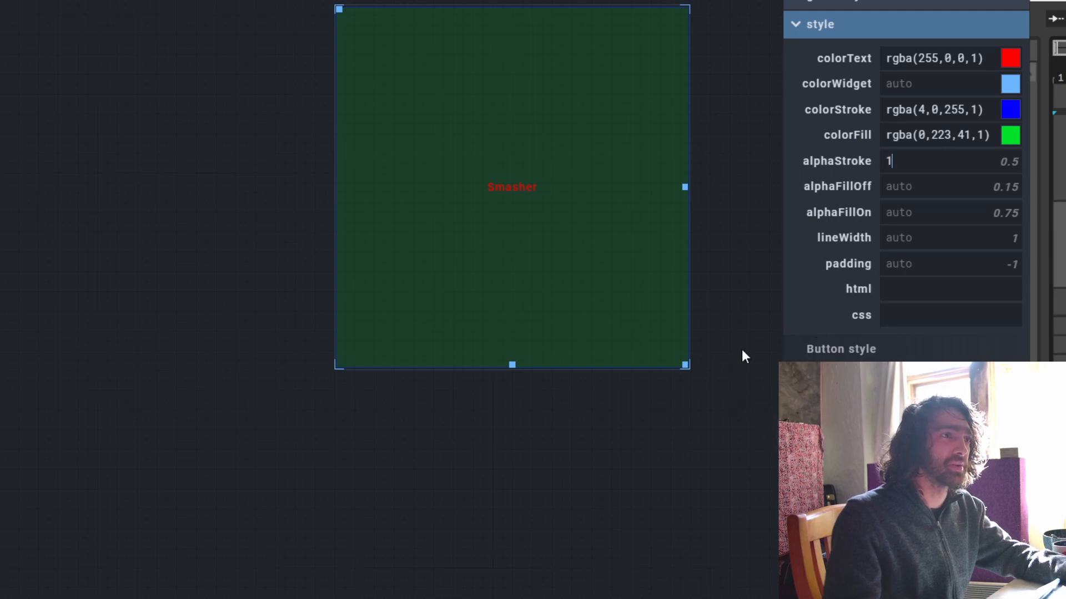
click(708, 376)
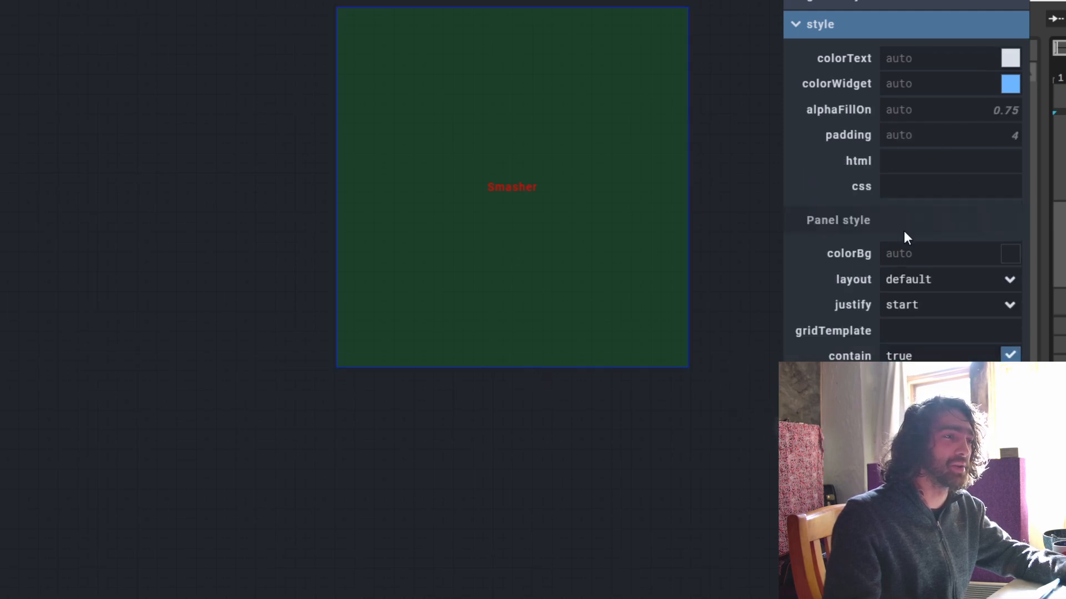
Step: Reselect Smasher, set its alphaStroke to 0.1 and deselect it to compare the outline
click(673, 316)
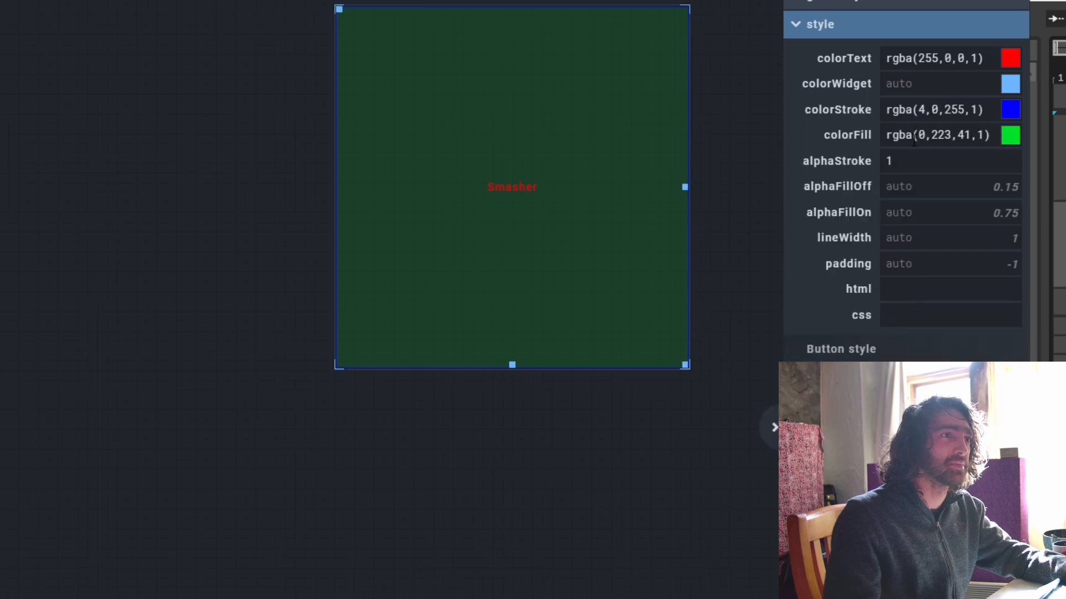
click(850, 158)
text(.1)
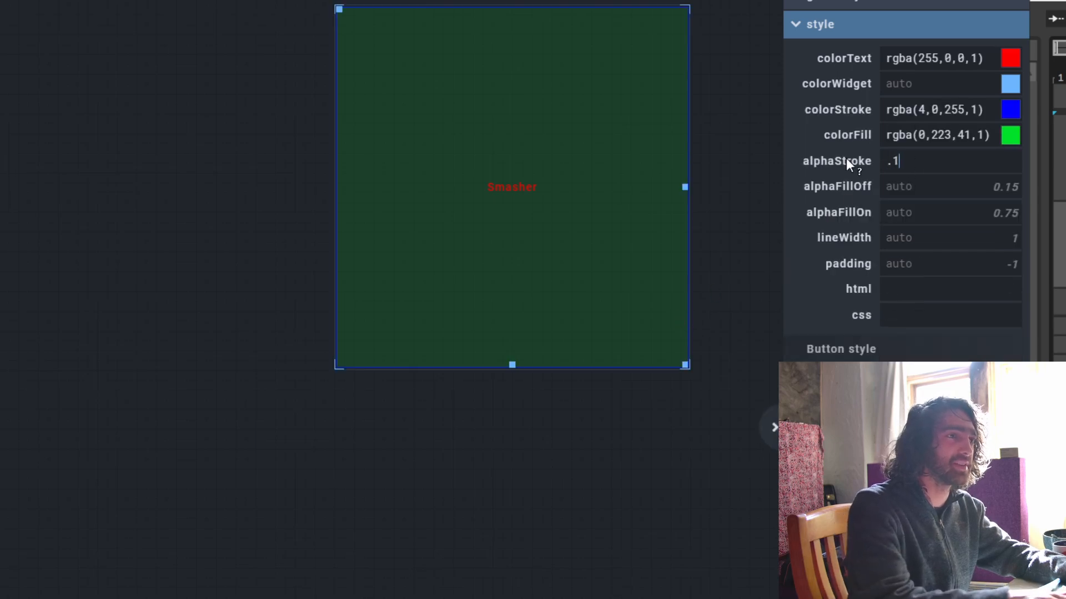
click(702, 192)
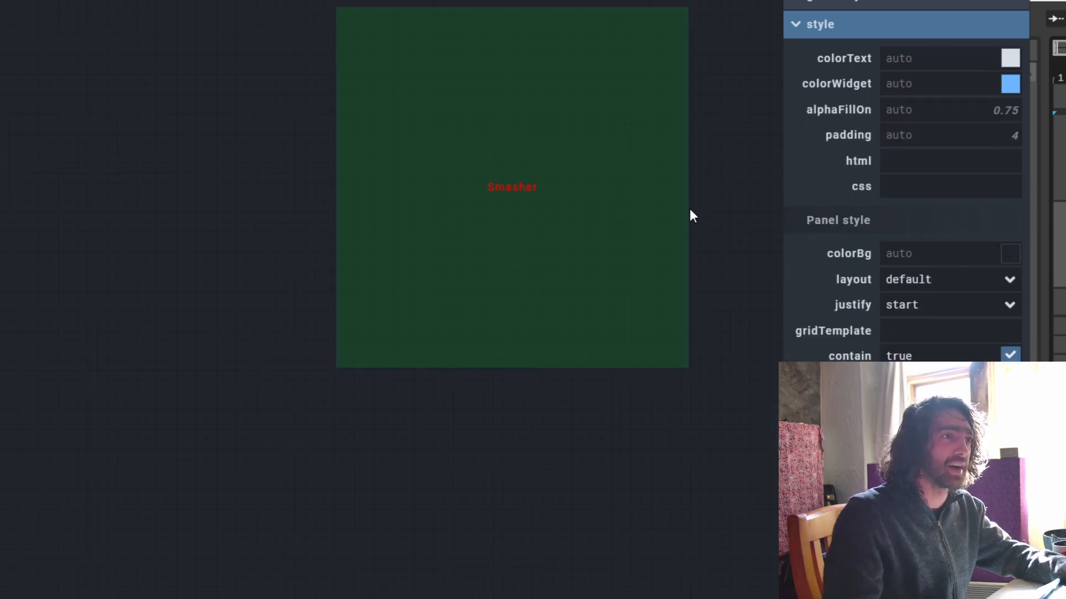
Step: Reselect Smasher, clear its alphaStroke value back to auto, and deselect and reselect it to check the outline
click(583, 299)
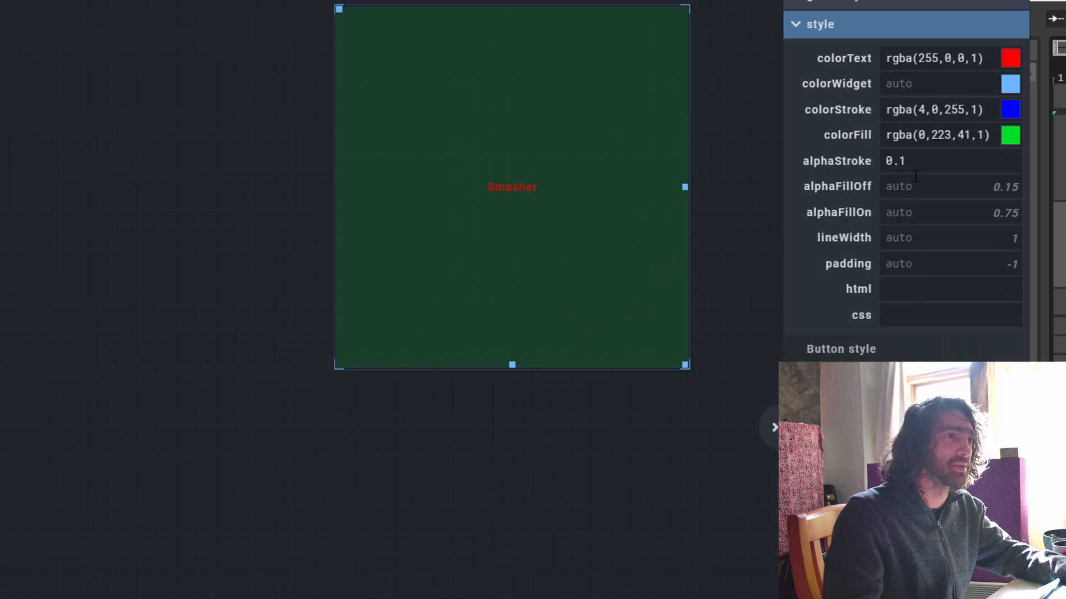
drag(907, 161, 889, 150)
key(BackSpace)
key(BackSpace)
key(BackSpace)
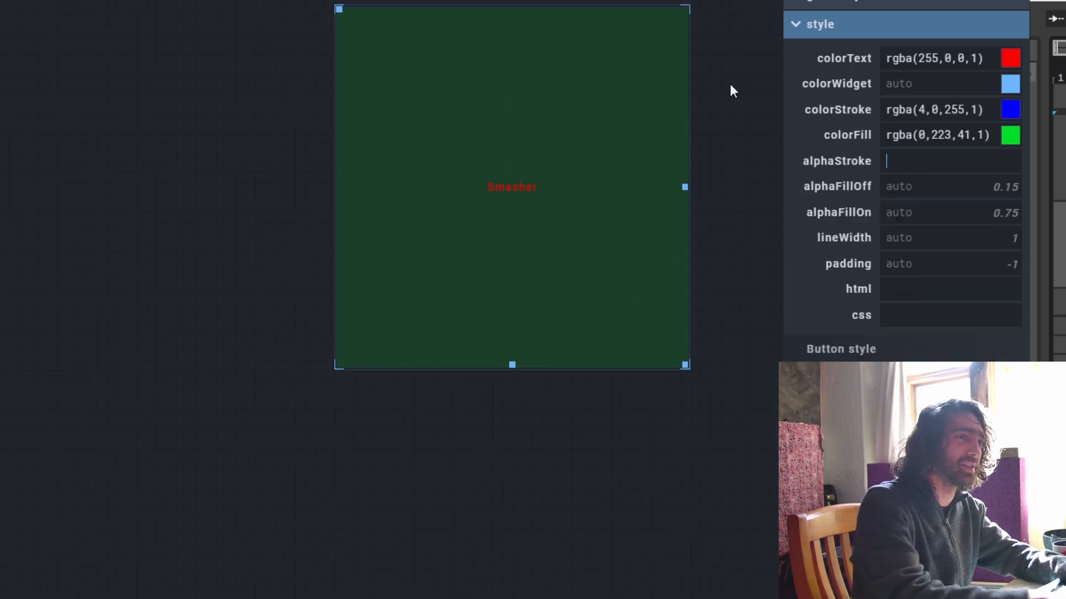
key(Return)
click(736, 187)
click(661, 216)
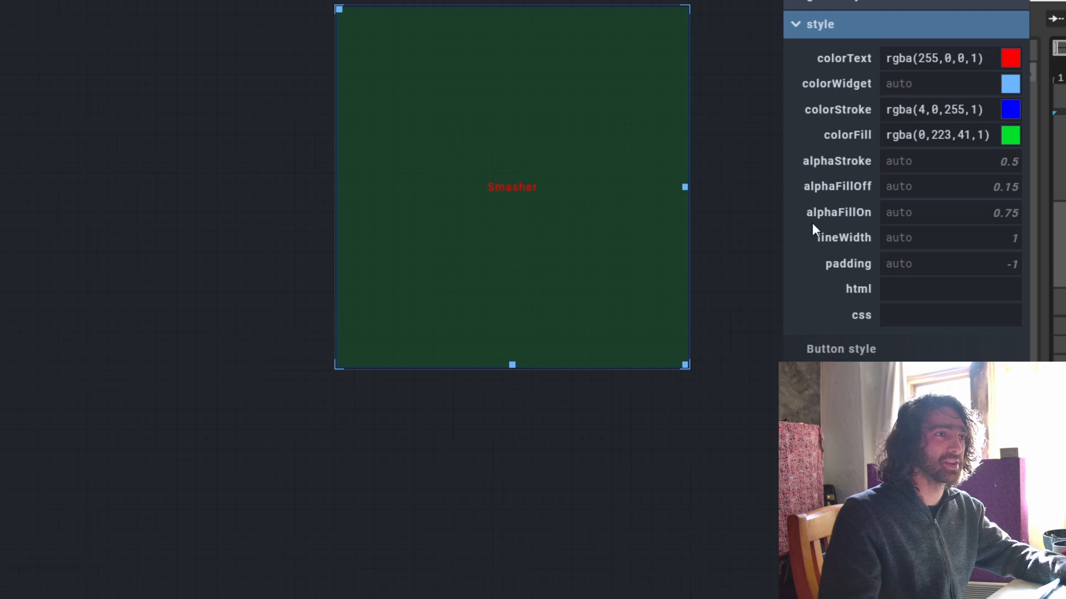
Step: Set Smasher's alphaFillOff to 0.6, toggling the button on and off before and after the change to compare its fill
click(986, 187)
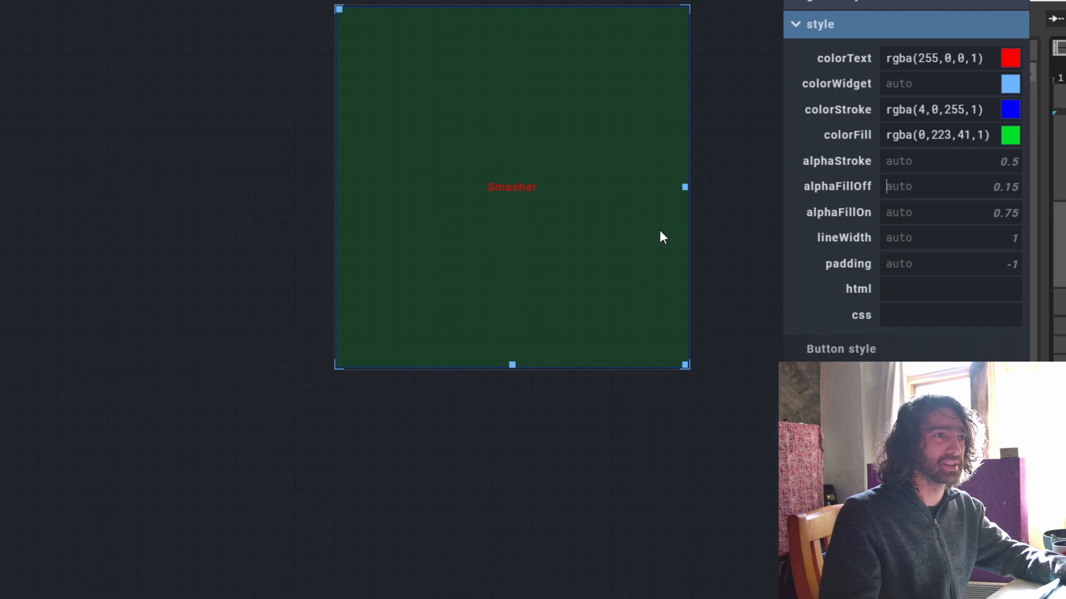
click(587, 263)
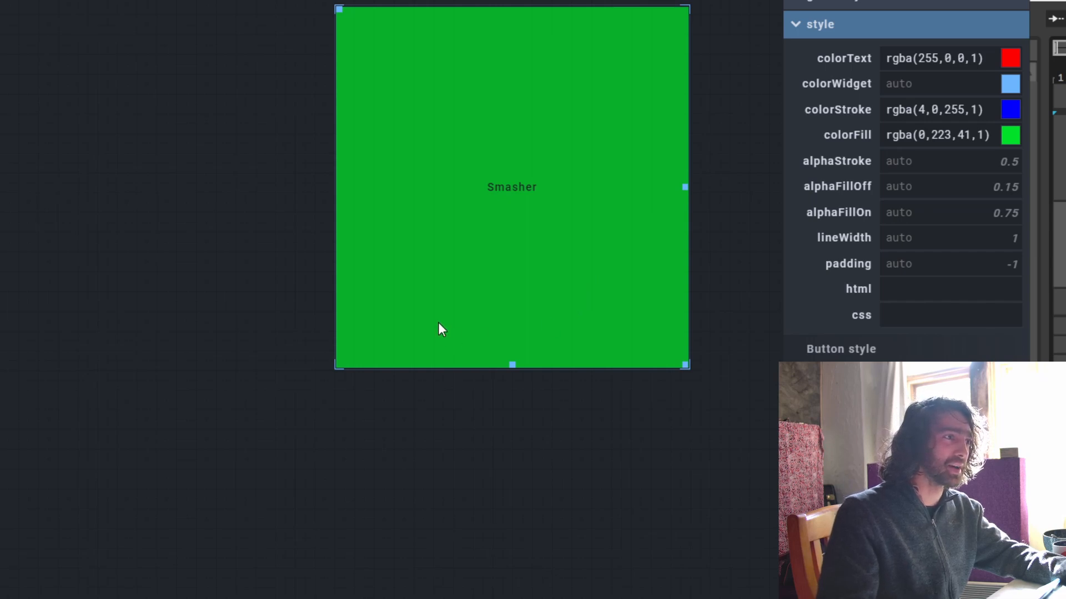
click(560, 224)
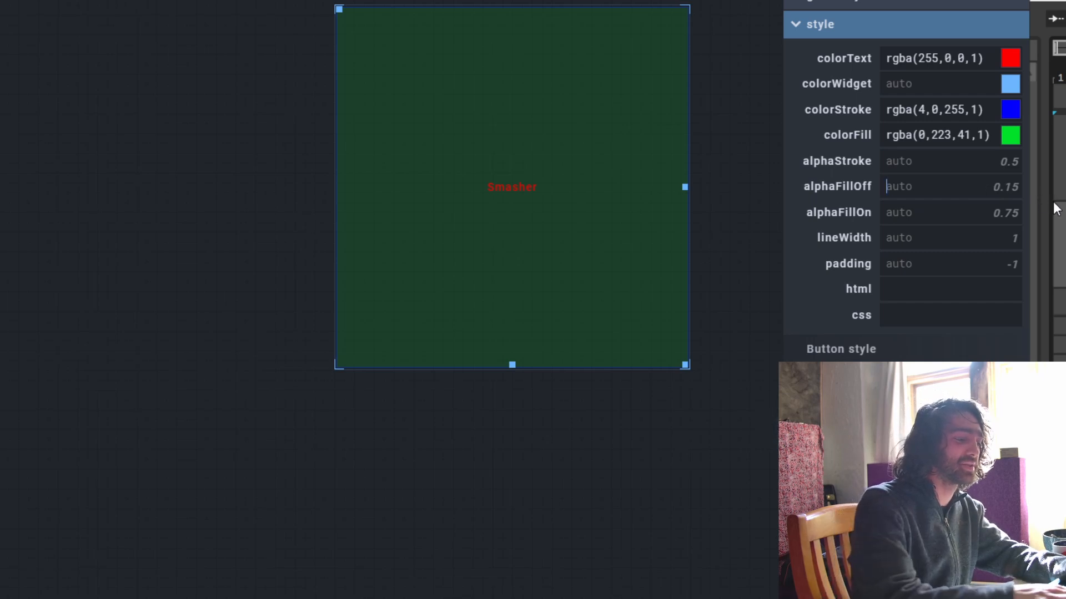
text(0.6)
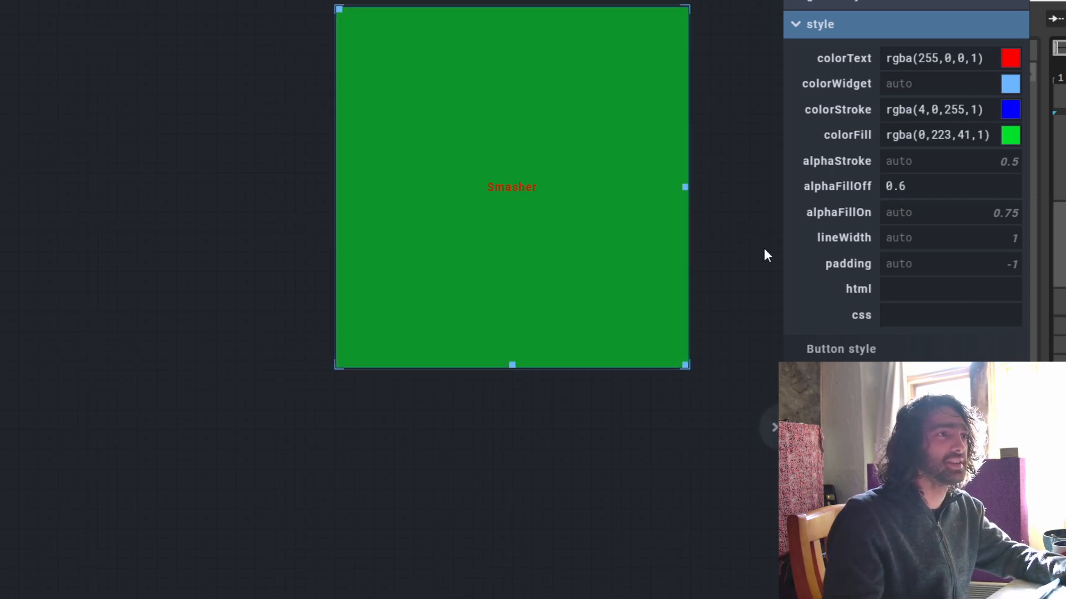
click(619, 251)
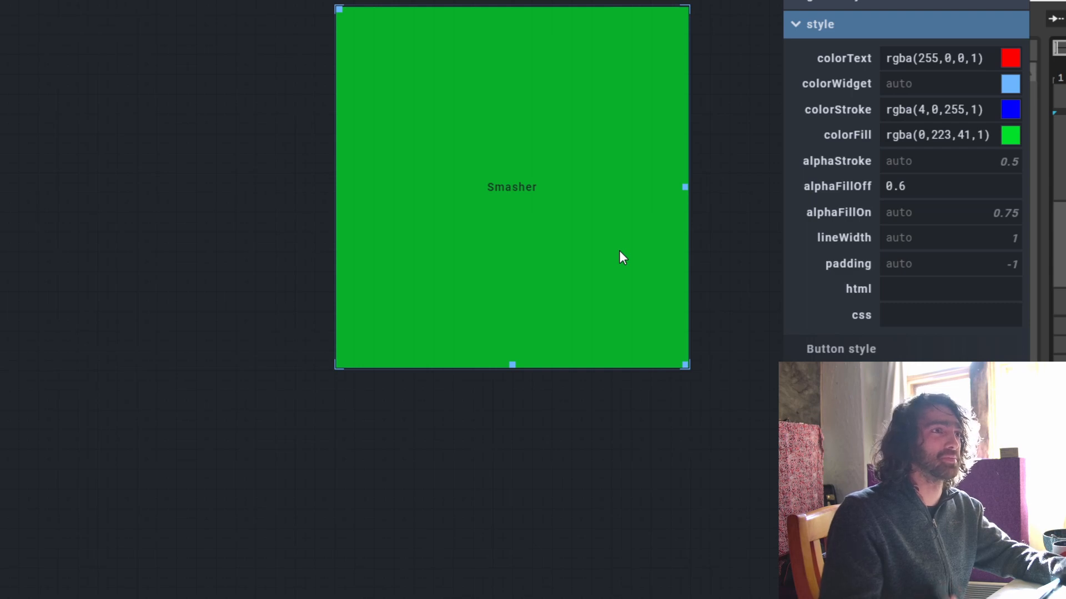
click(618, 251)
Step: Clear Smasher's alphaFillOff value so that it returns to auto
drag(911, 191, 900, 191)
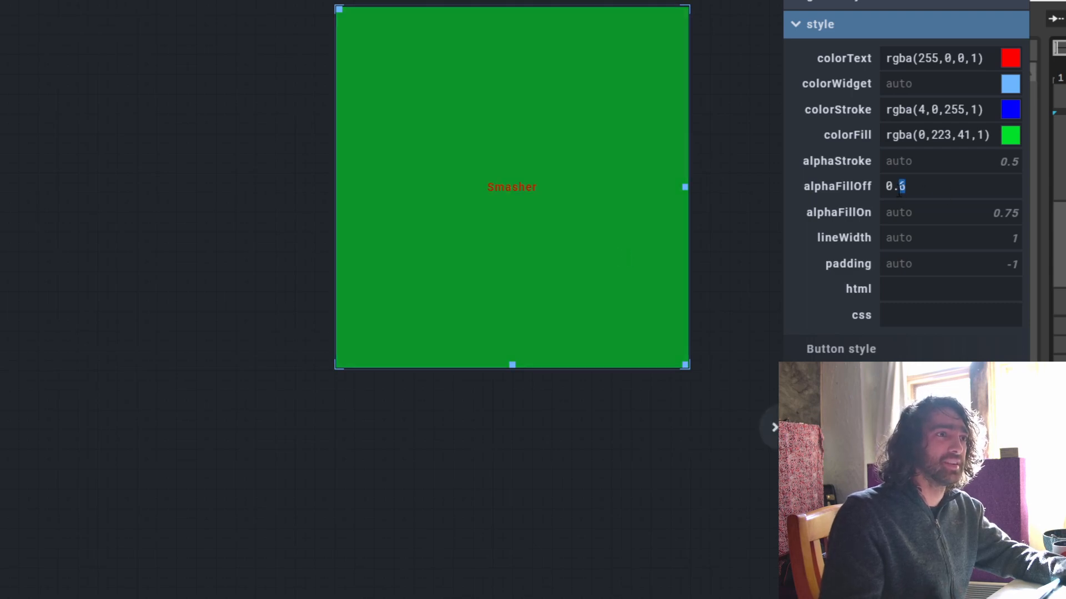
key(BackSpace)
key(BackSpace)
key(BackSpace)
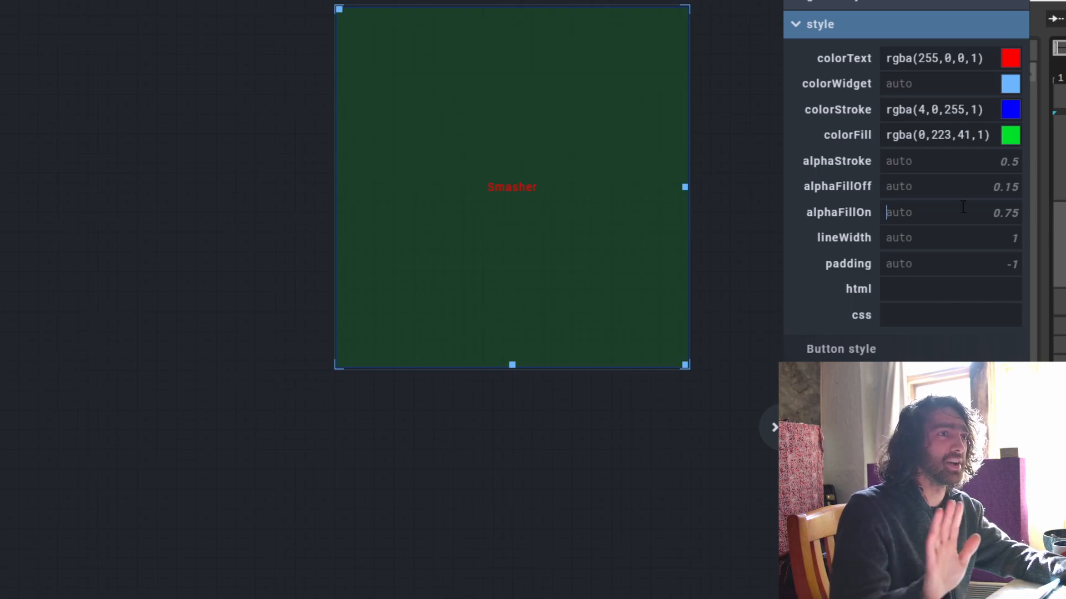
Step: Try an alphaFillOn of 0.3 on Smasher, toggle the button repeatedly to compare its states, and clear the value back to auto
text(0.3)
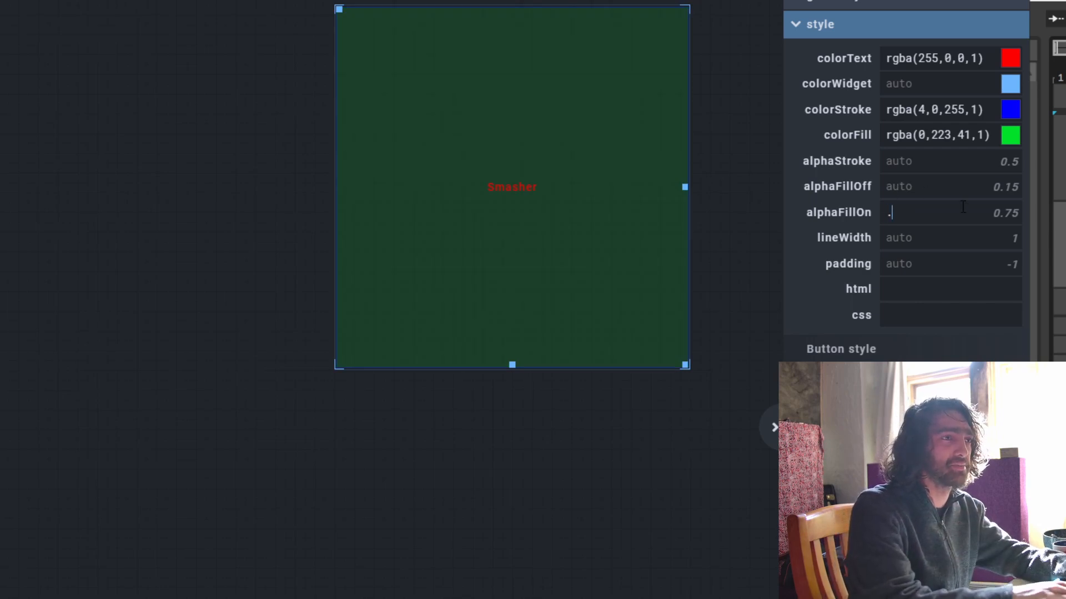
click(543, 202)
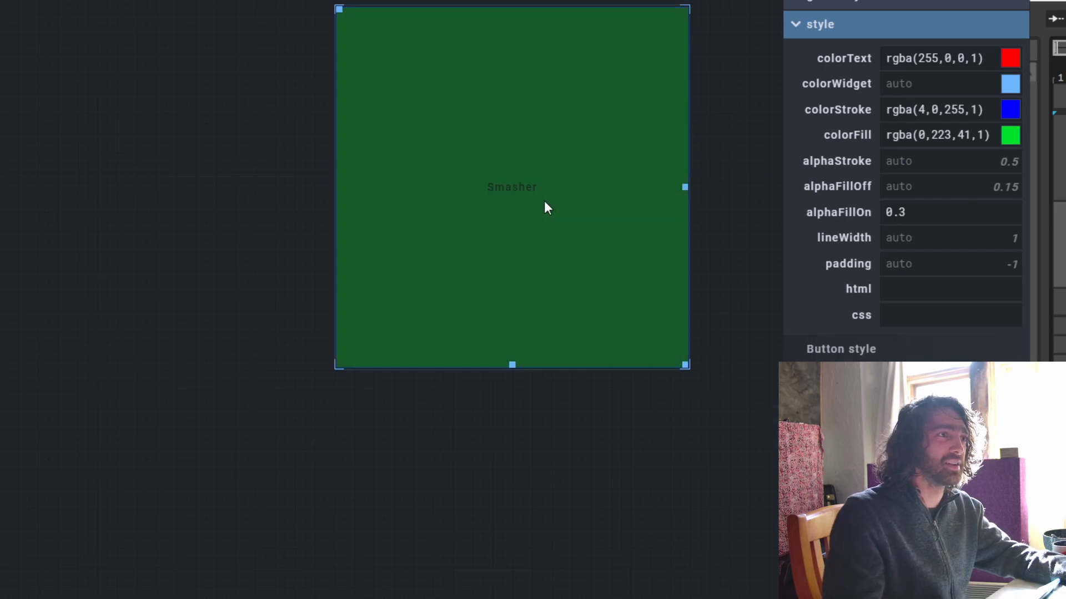
click(544, 202)
click(544, 202)
click(543, 202)
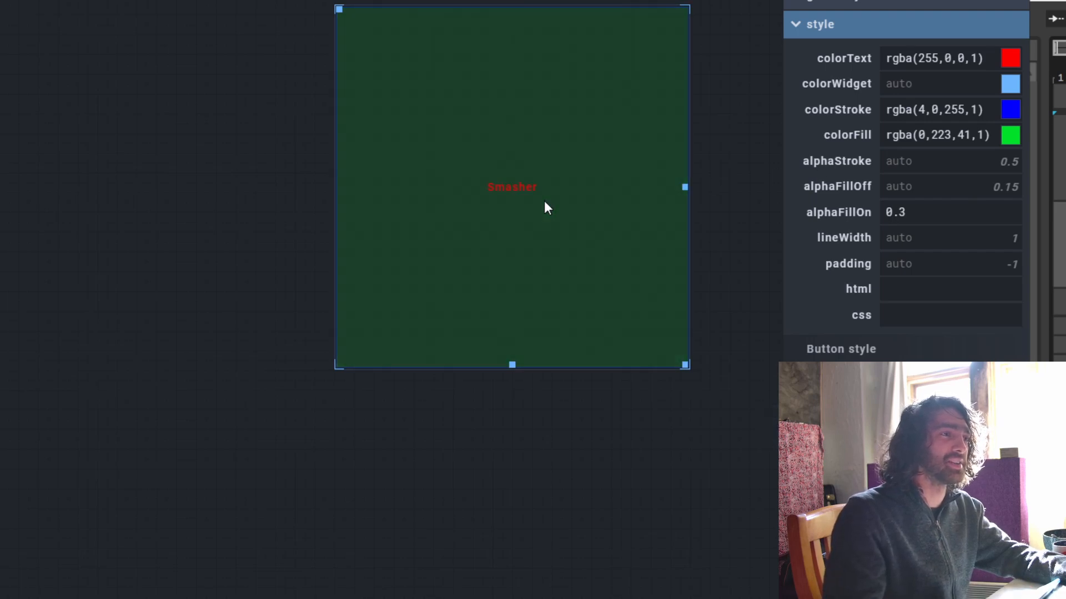
click(544, 202)
click(544, 202)
click(545, 202)
click(544, 202)
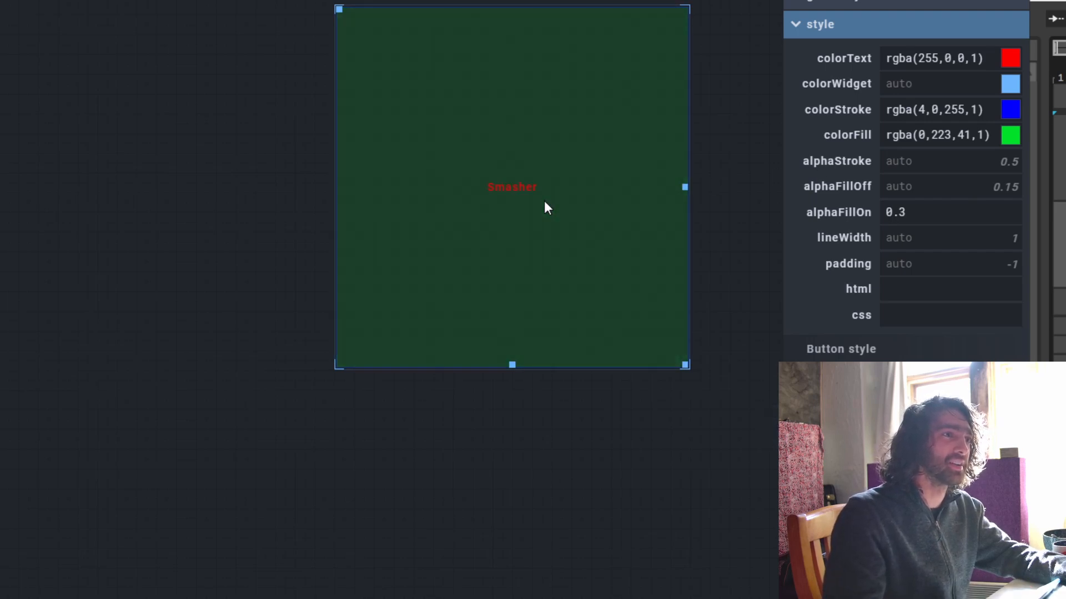
click(544, 202)
click(545, 202)
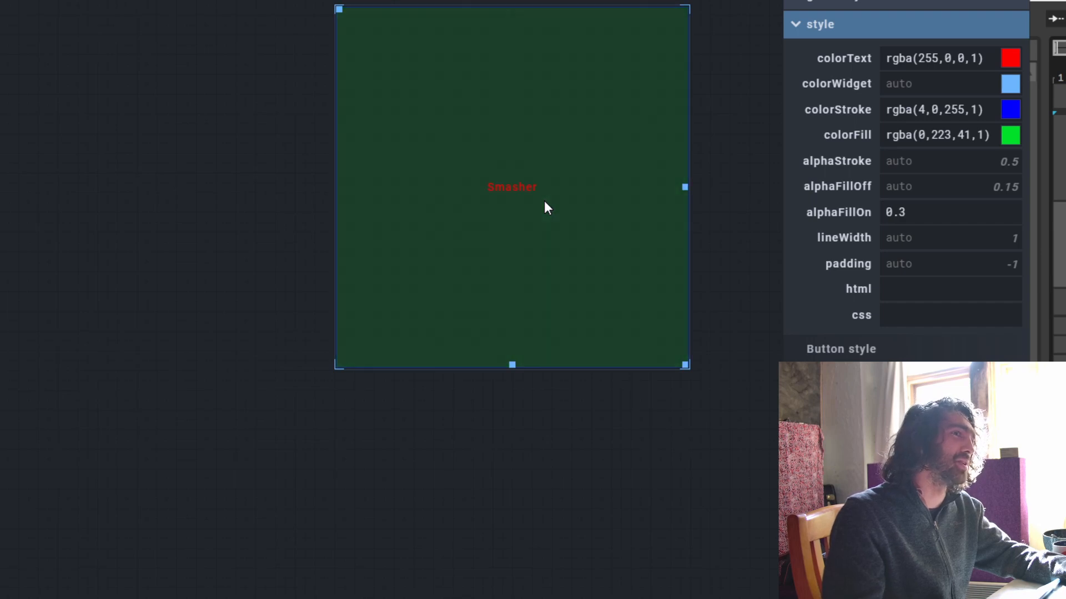
click(544, 202)
click(545, 202)
key(BackSpace)
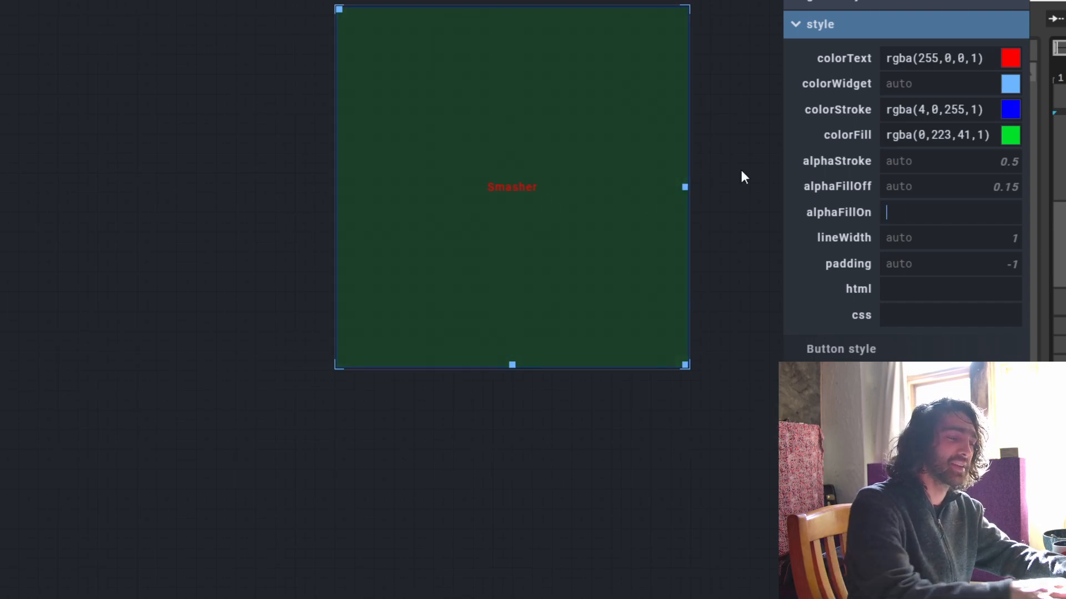
Step: Try Smasher's lineWidth at 5 and 8, and settle on 1
click(921, 242)
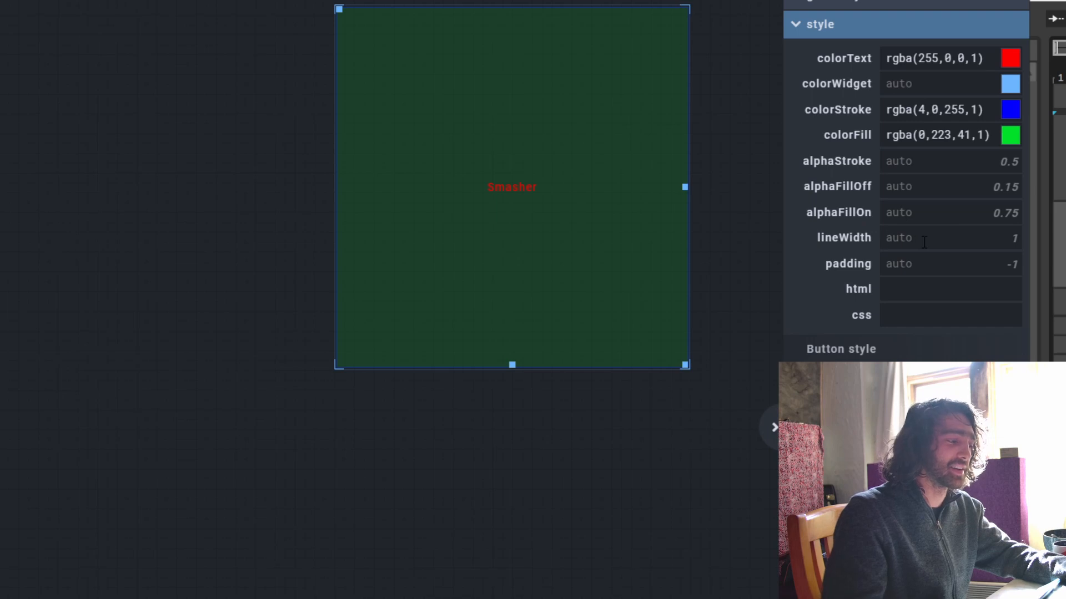
text(5)
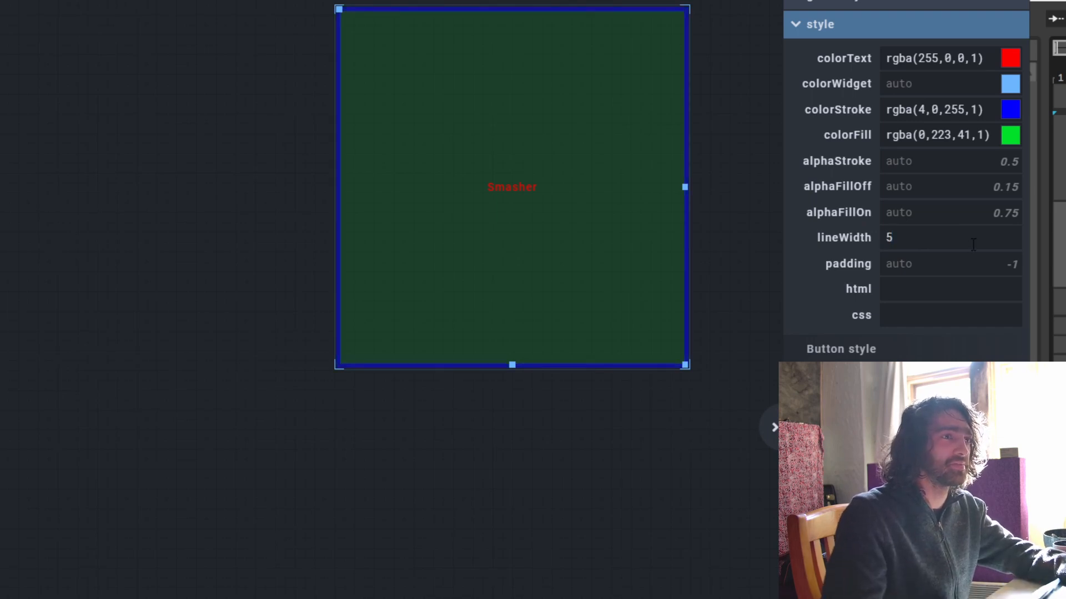
key(ctrl+a)
text(8)
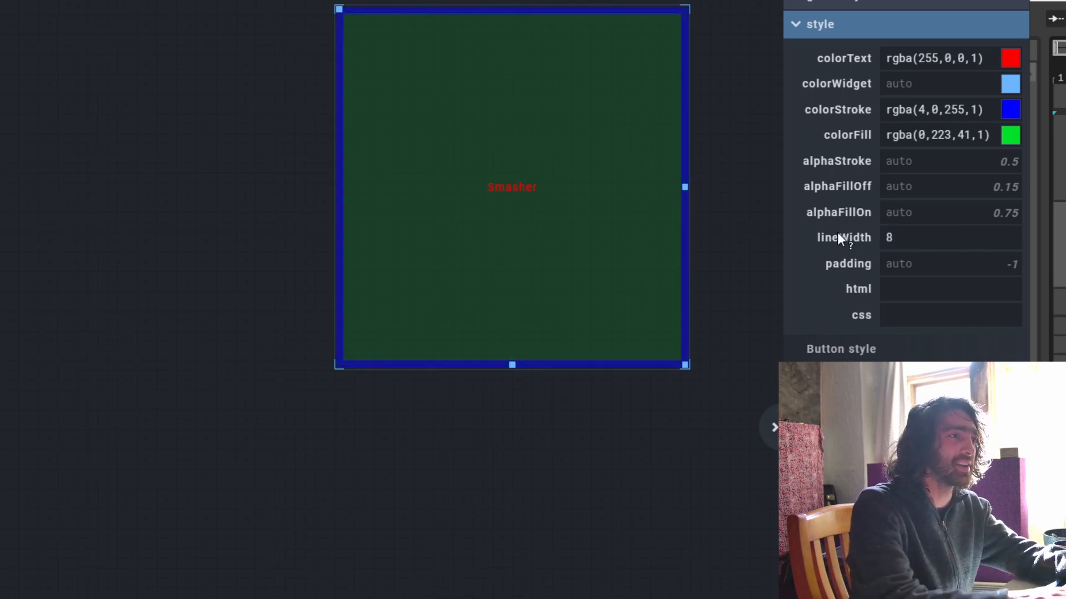
key(ctrl+a)
text(1)
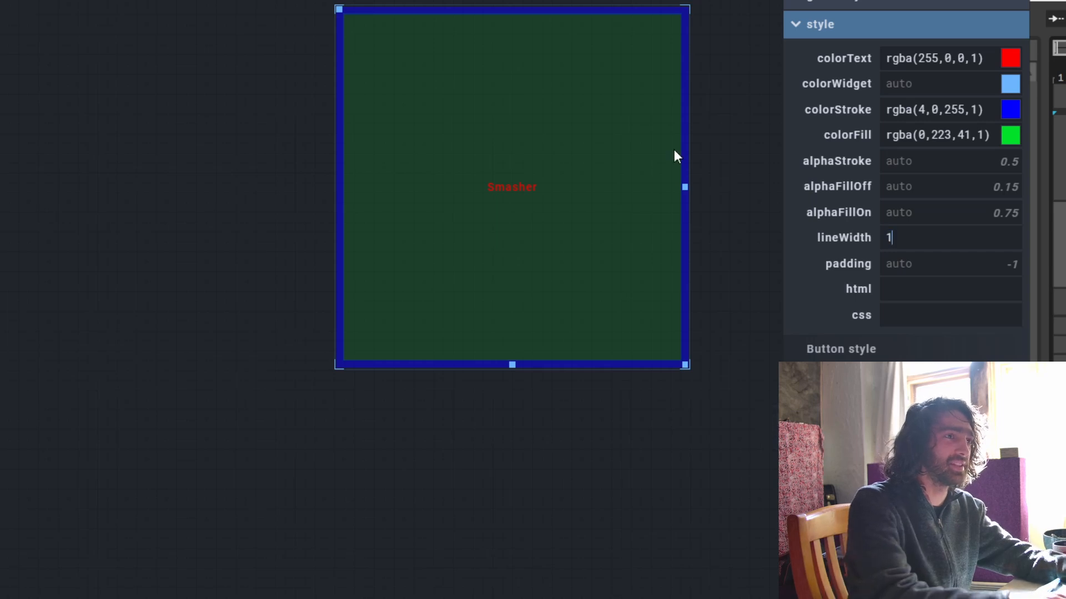
Step: Try Smasher's padding at 5, -10 and 40, and clear the value back to auto
click(972, 275)
text(5)
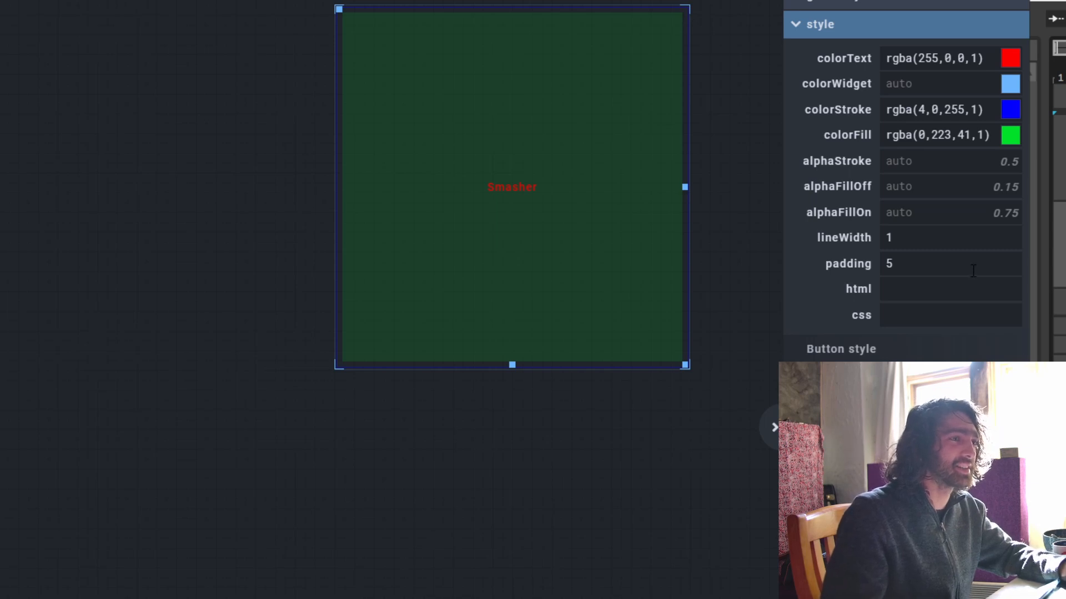
drag(973, 271, 813, 225)
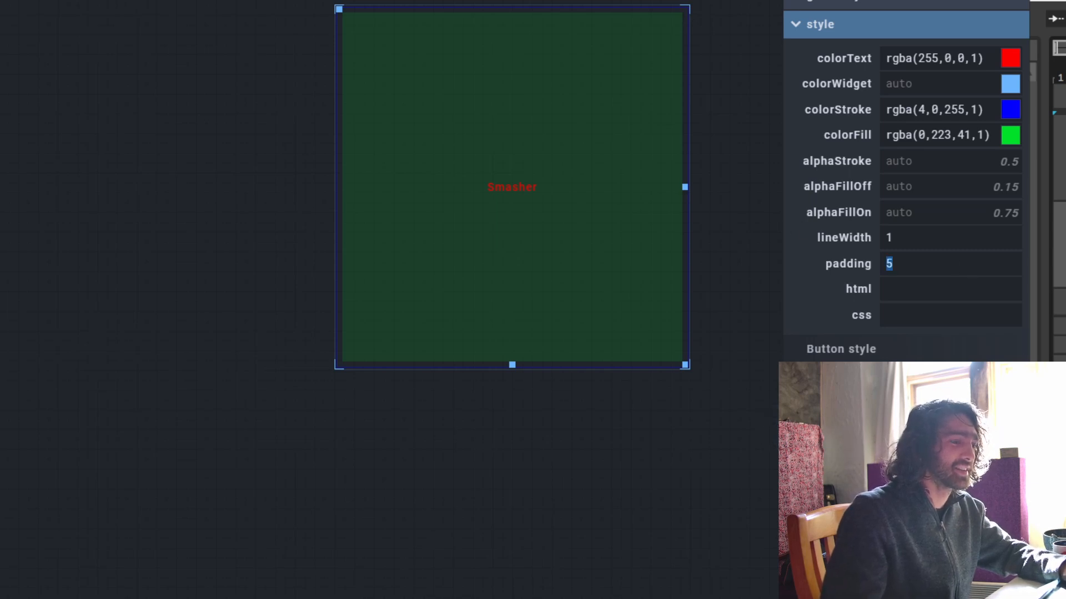
text(-10)
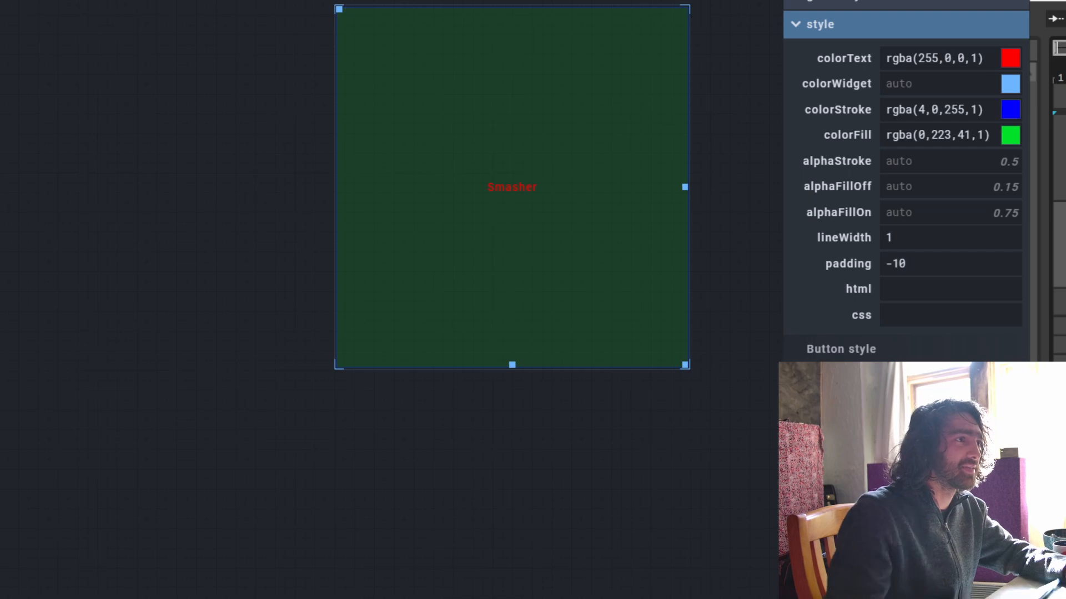
key(ctrl+a)
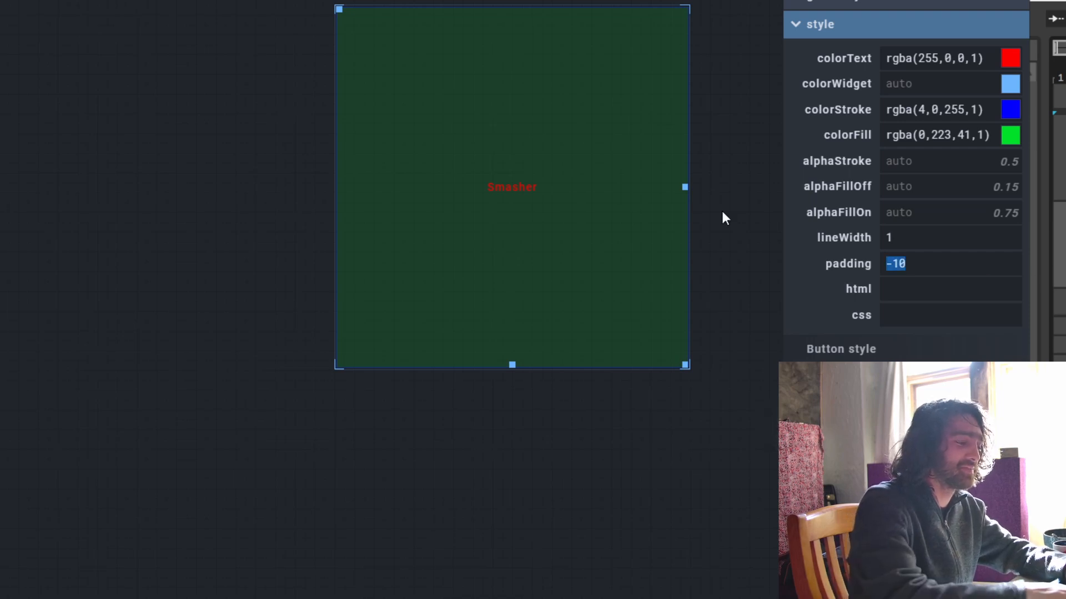
text(40)
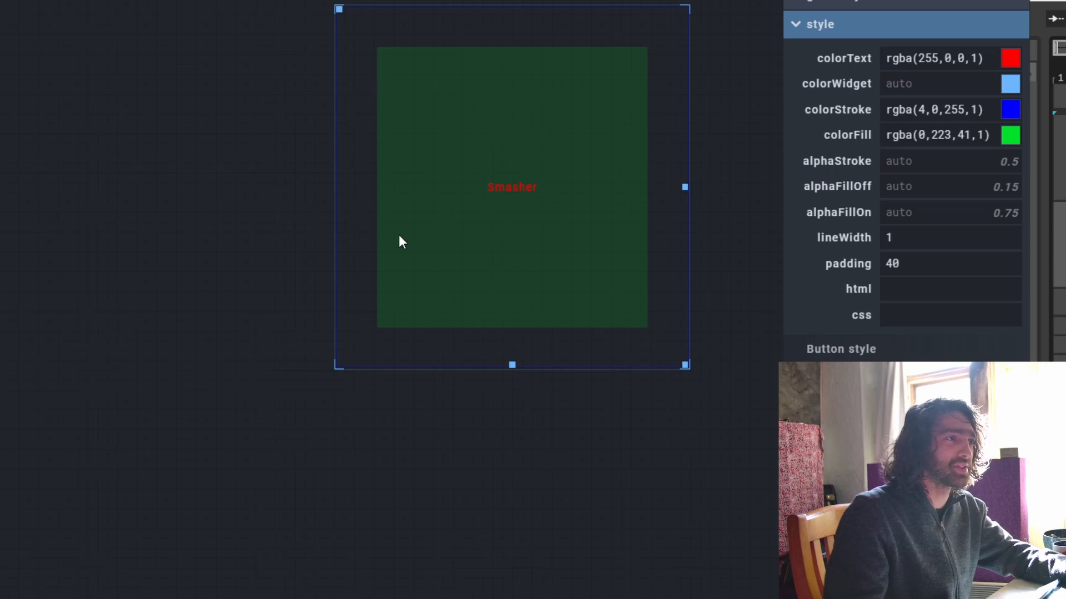
key(ctrl+a)
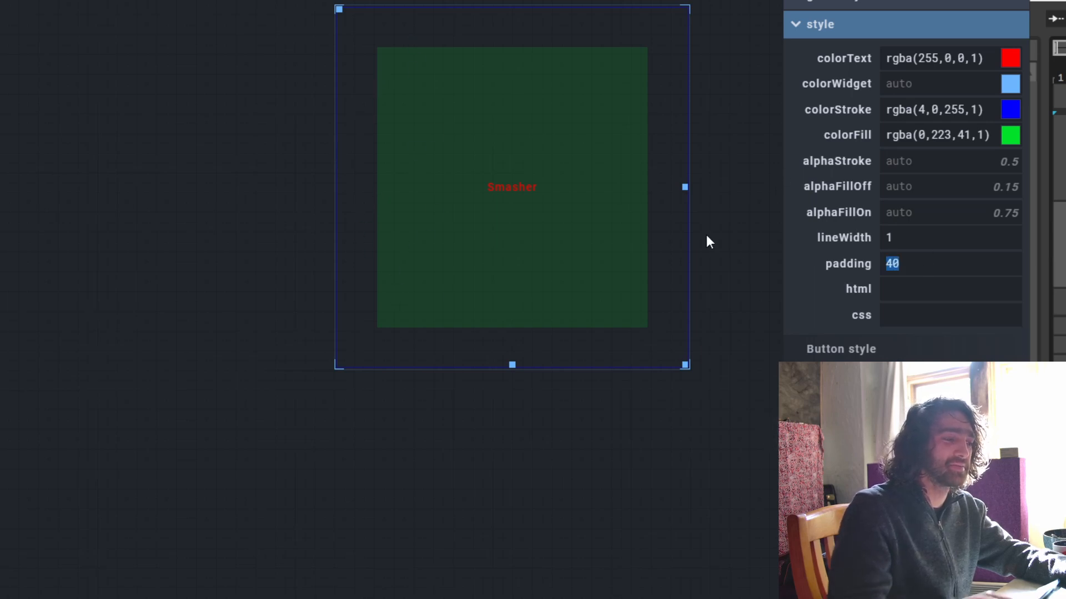
key(BackSpace)
Step: Try the text "Im a label" in Smasher's html property and clear it again
click(895, 290)
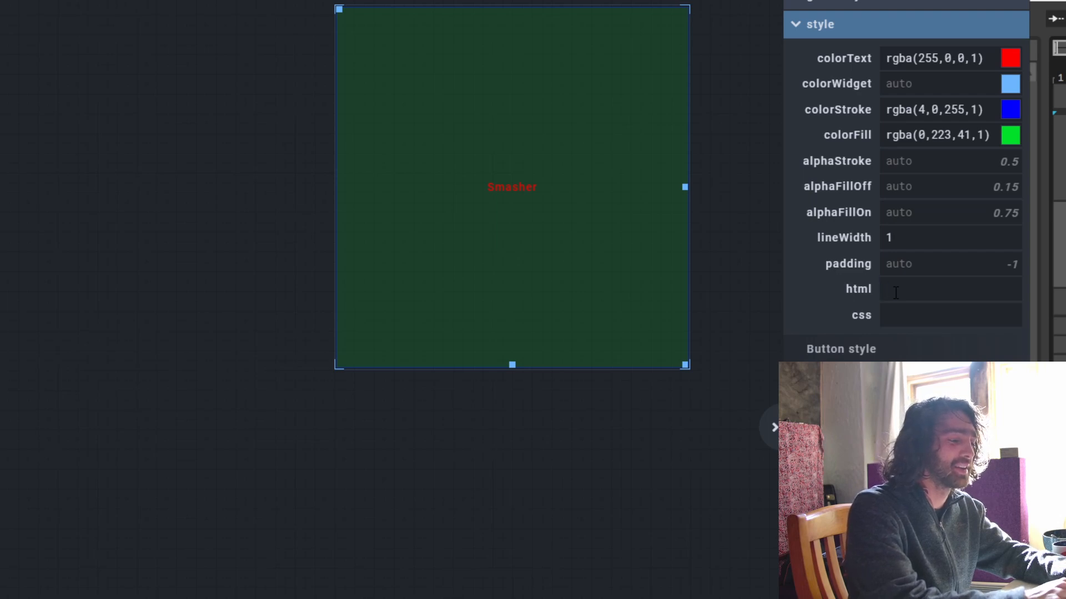
text(Im a)
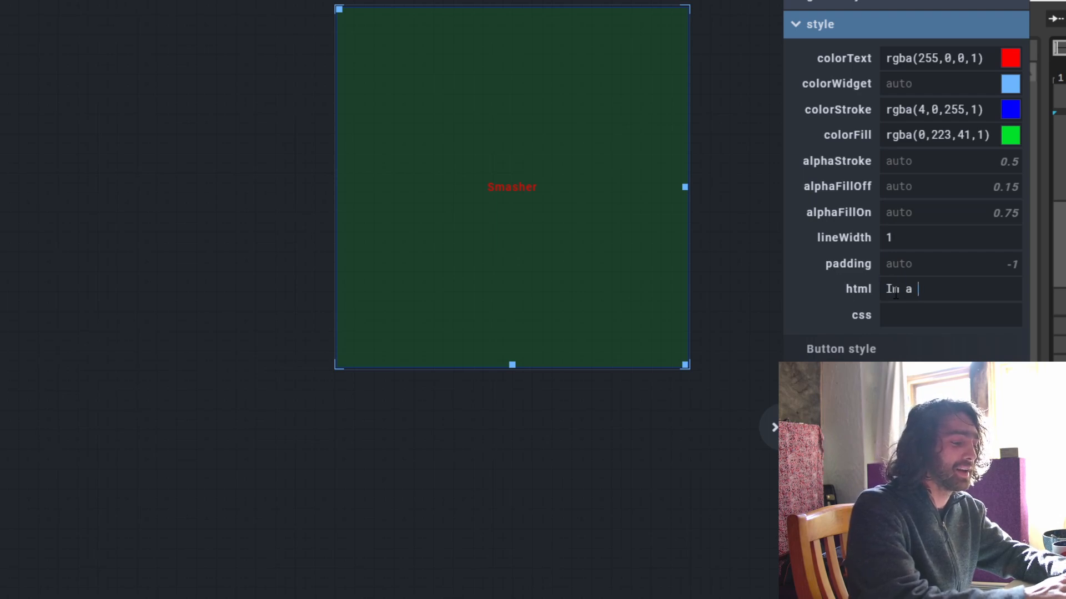
text( label)
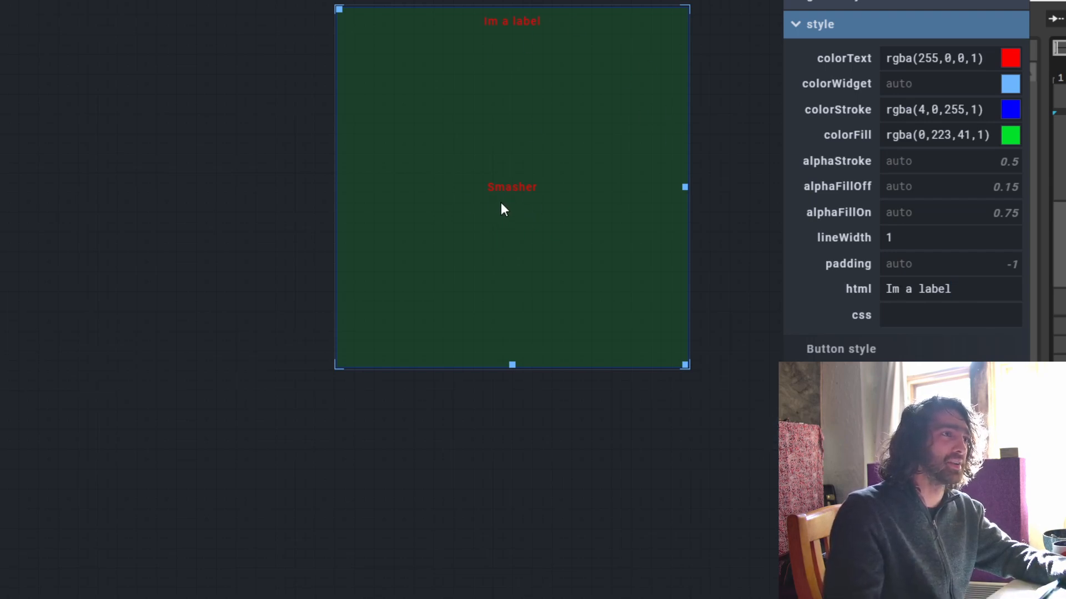
key(ctrl+a)
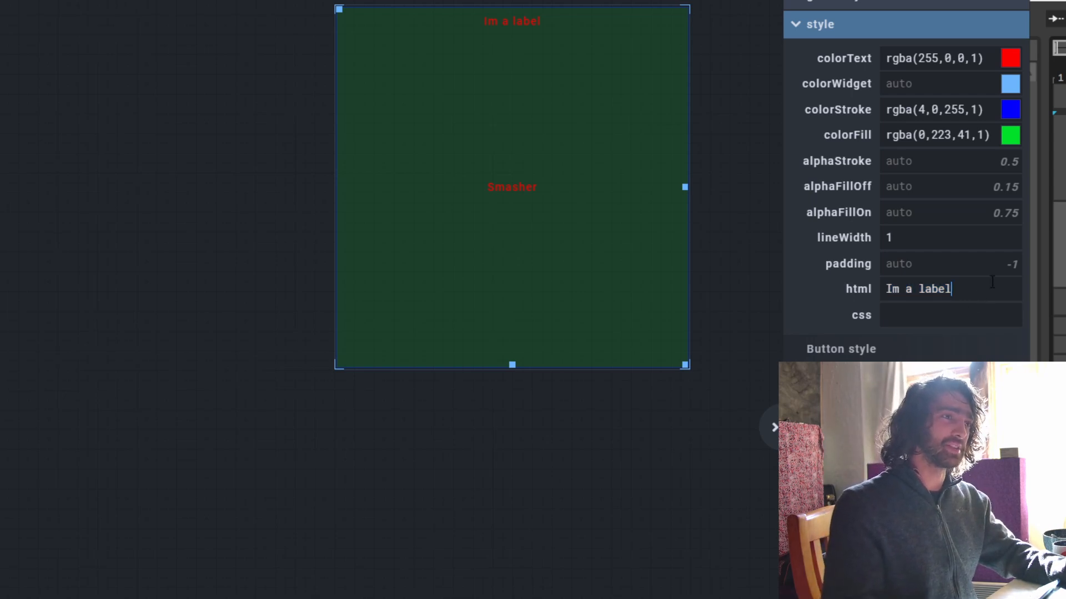
key(BackSpace)
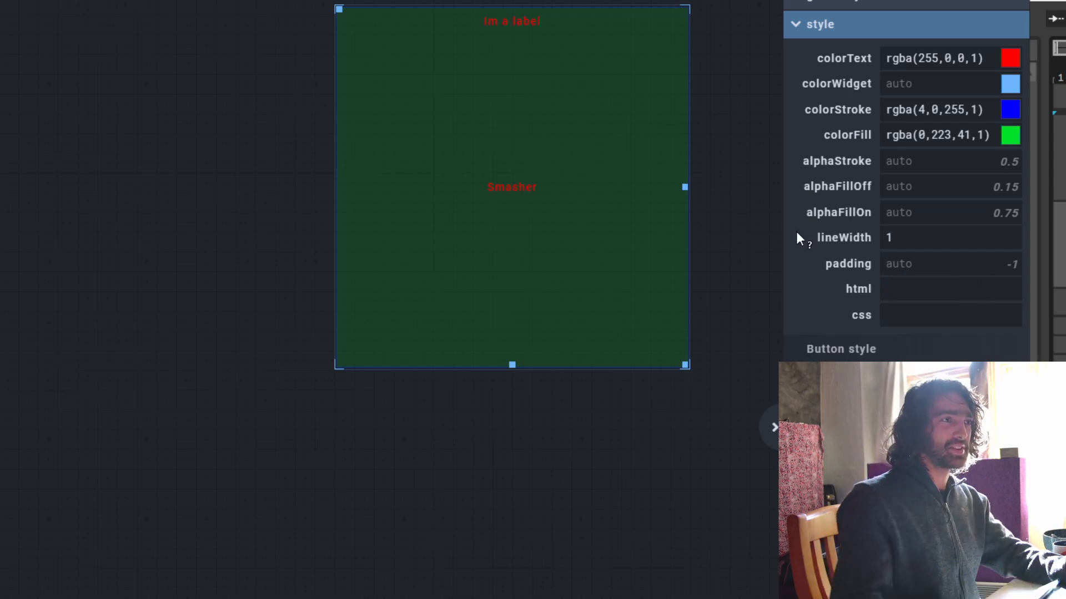
Step: Enter "font-size: 200%" as Smasher's css property
click(915, 315)
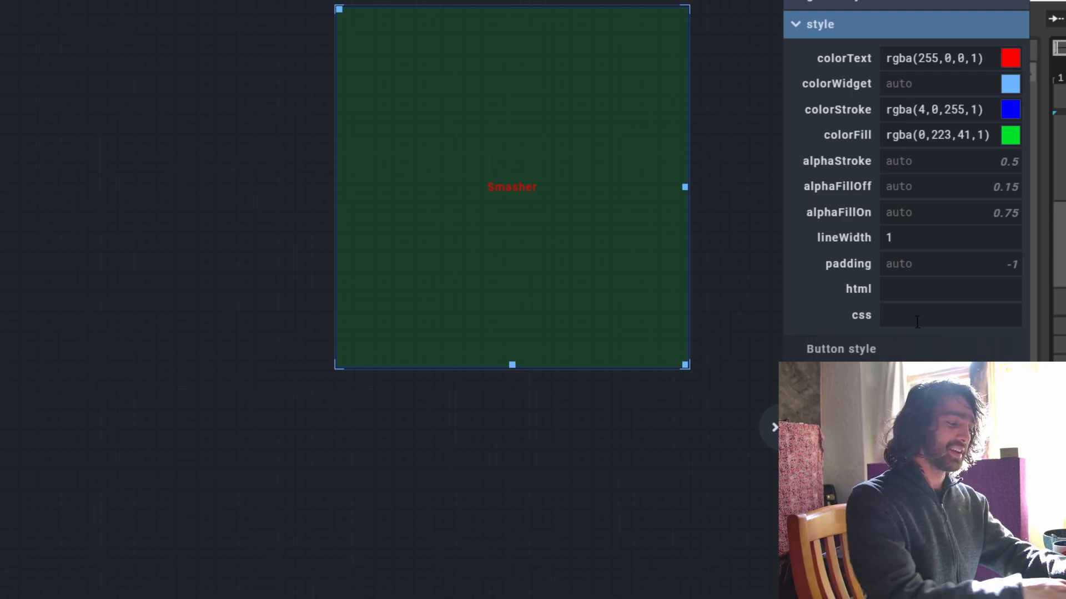
text(font-)
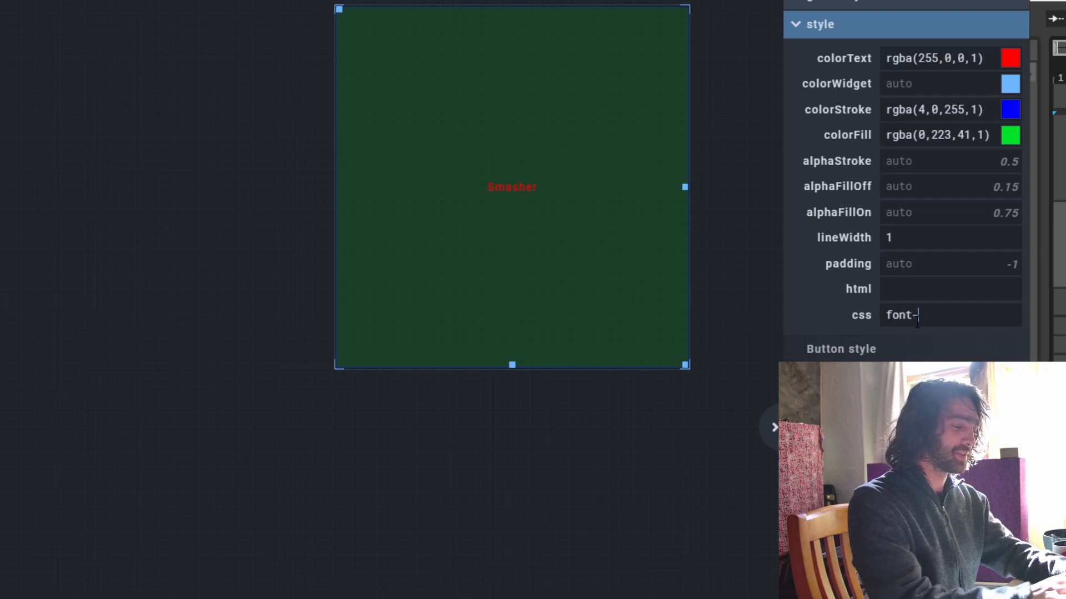
text(size)
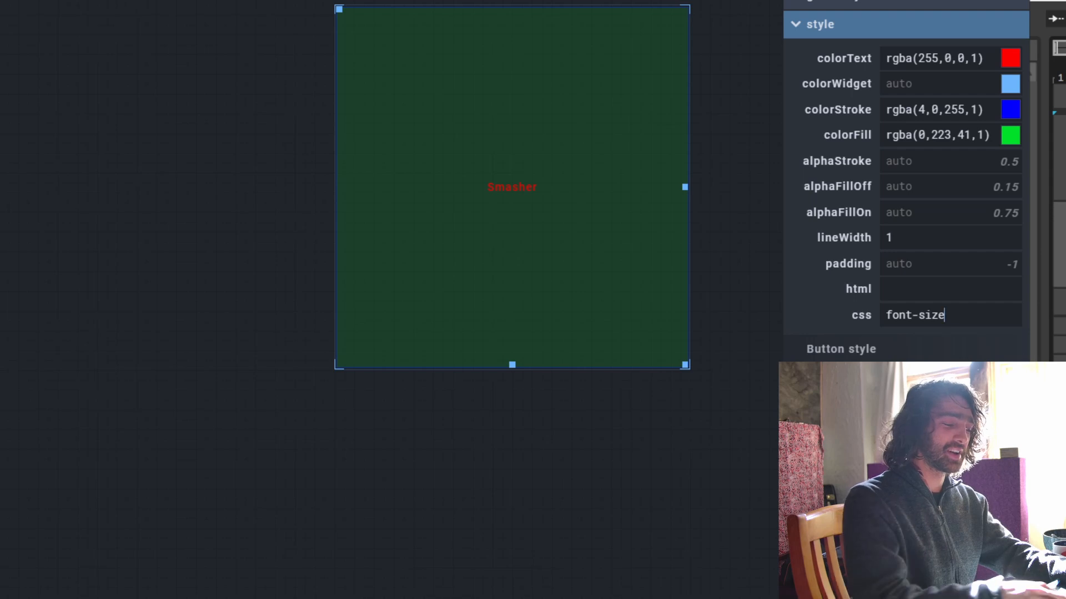
text(: )
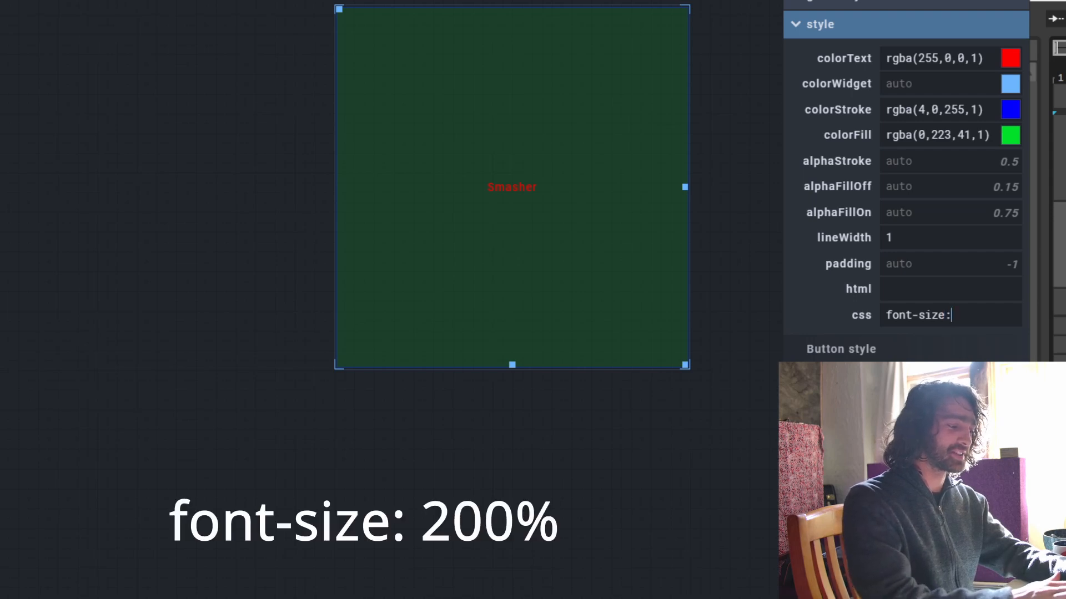
text(20-0-)
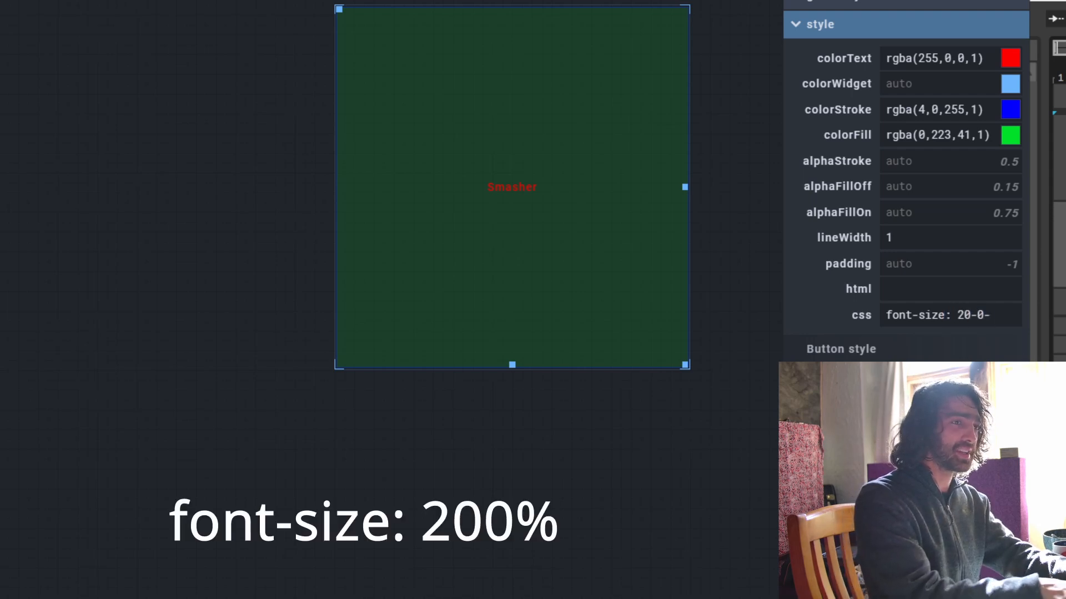
key(BackSpace)
key(BackSpace)
key(BackSpace)
text(0%)
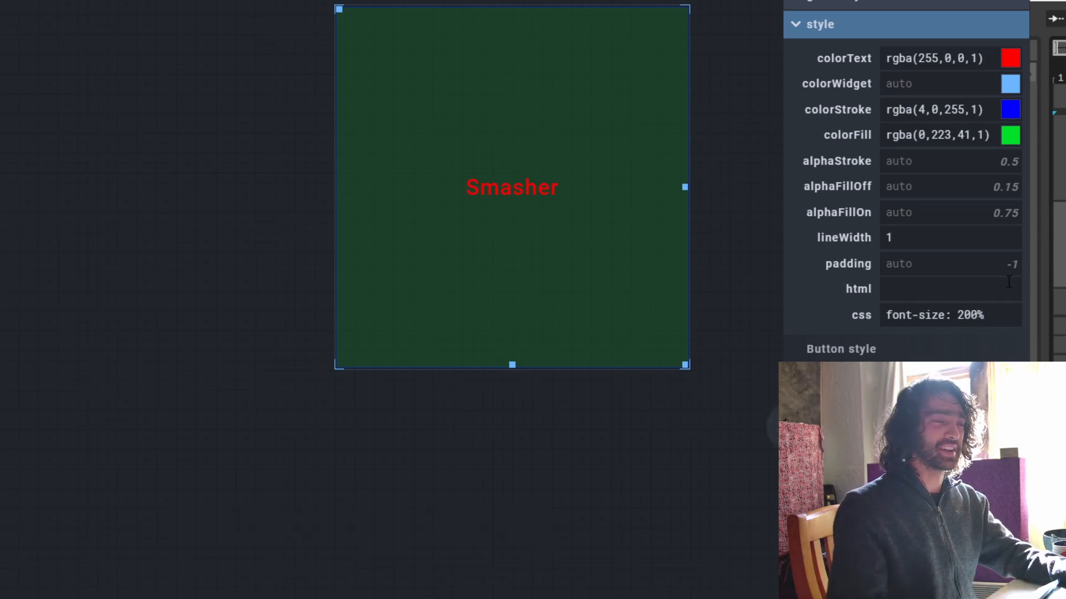
Step: Try css font sizes of 500% and 20% on Smasher, and settle on 400%
drag(964, 315, 959, 315)
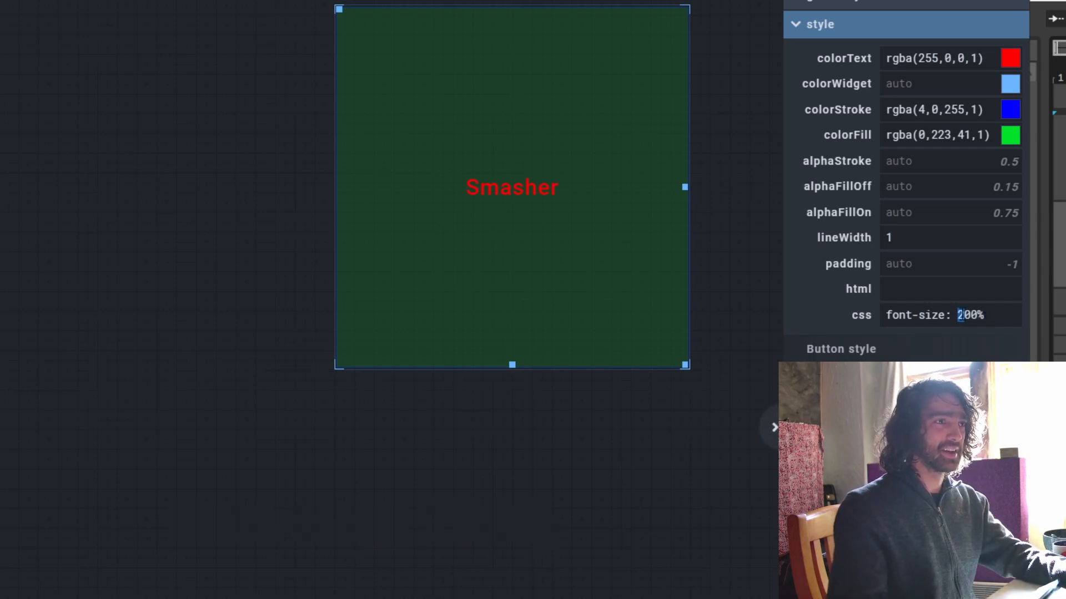
text(5)
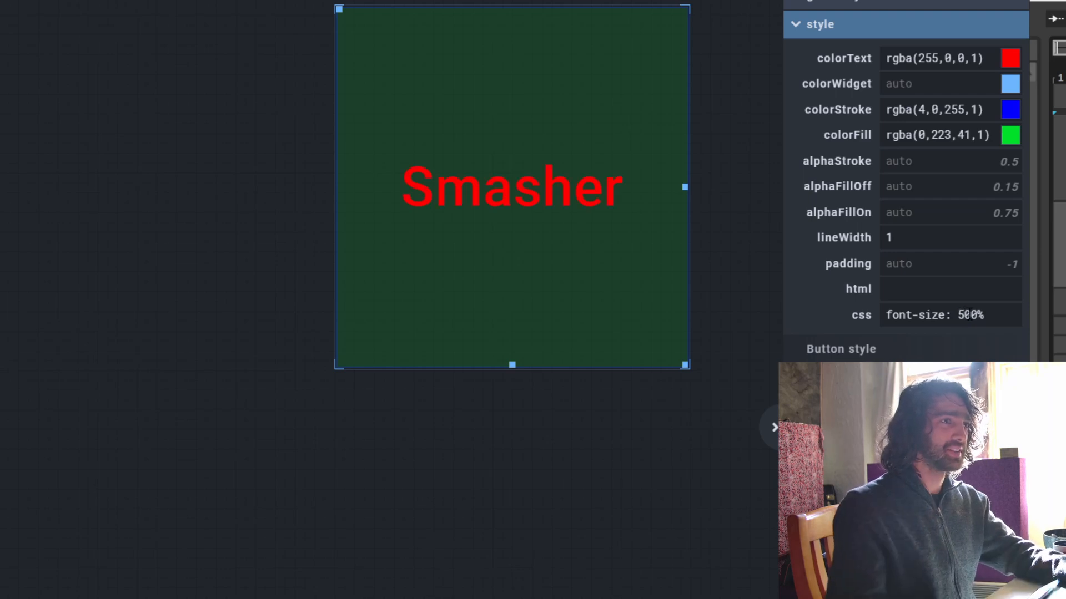
drag(967, 314, 959, 315)
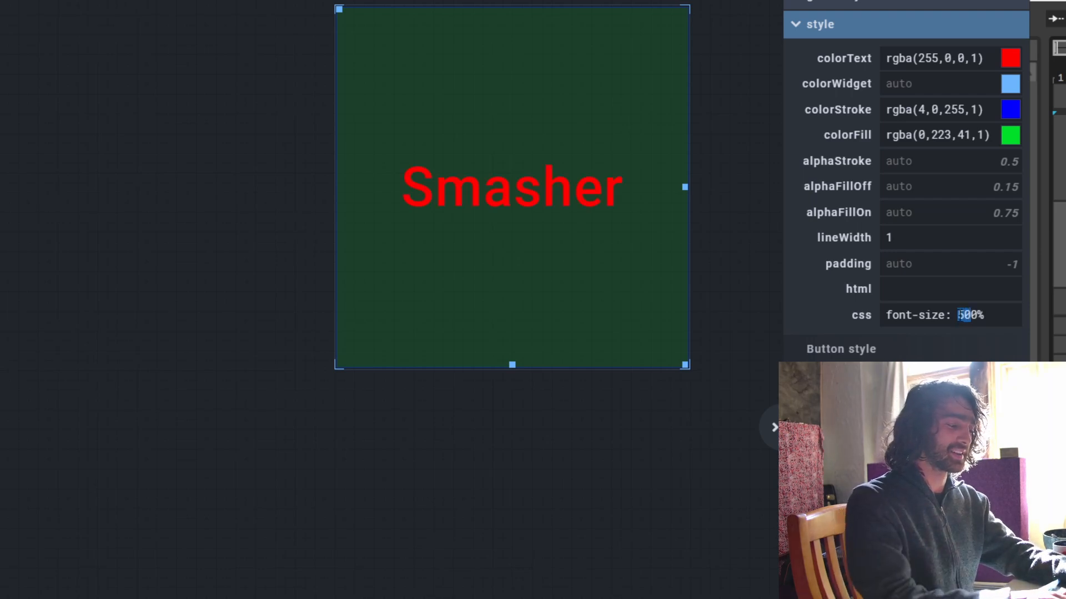
text(2)
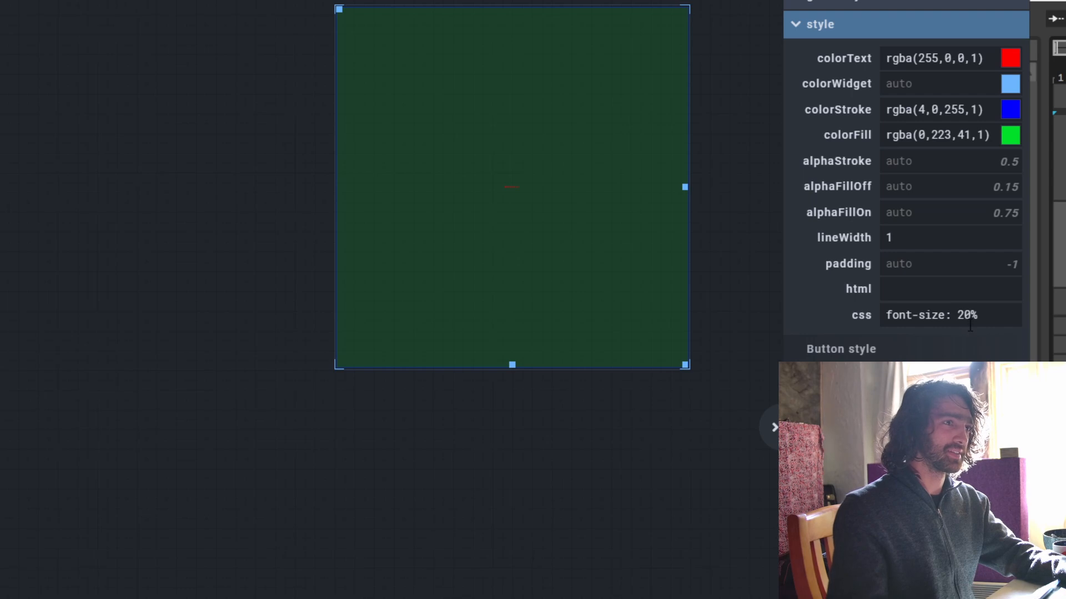
drag(965, 319, 958, 321)
text(40)
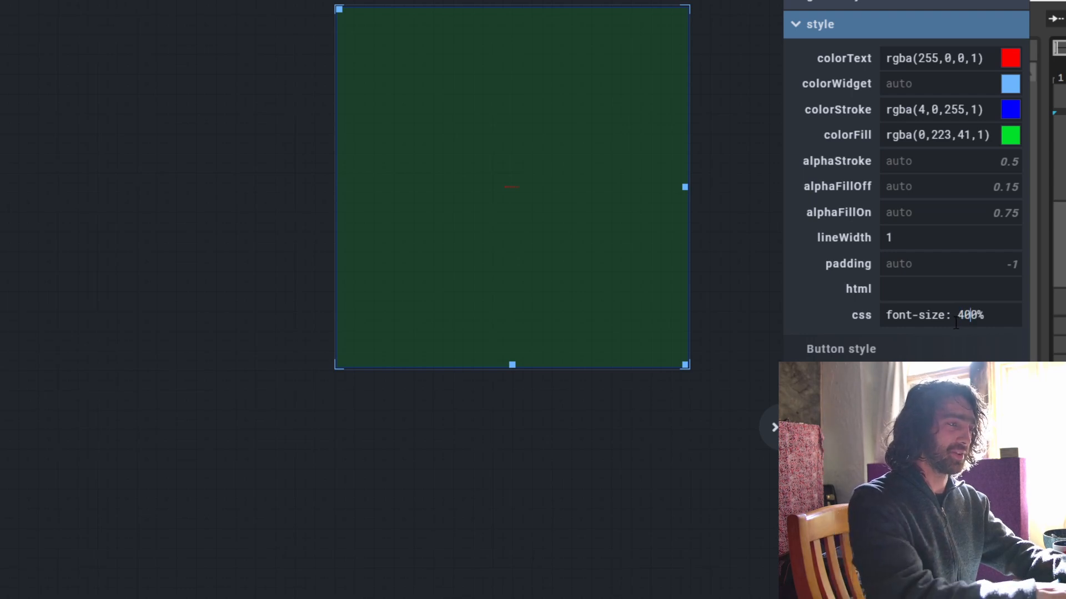
key(Return)
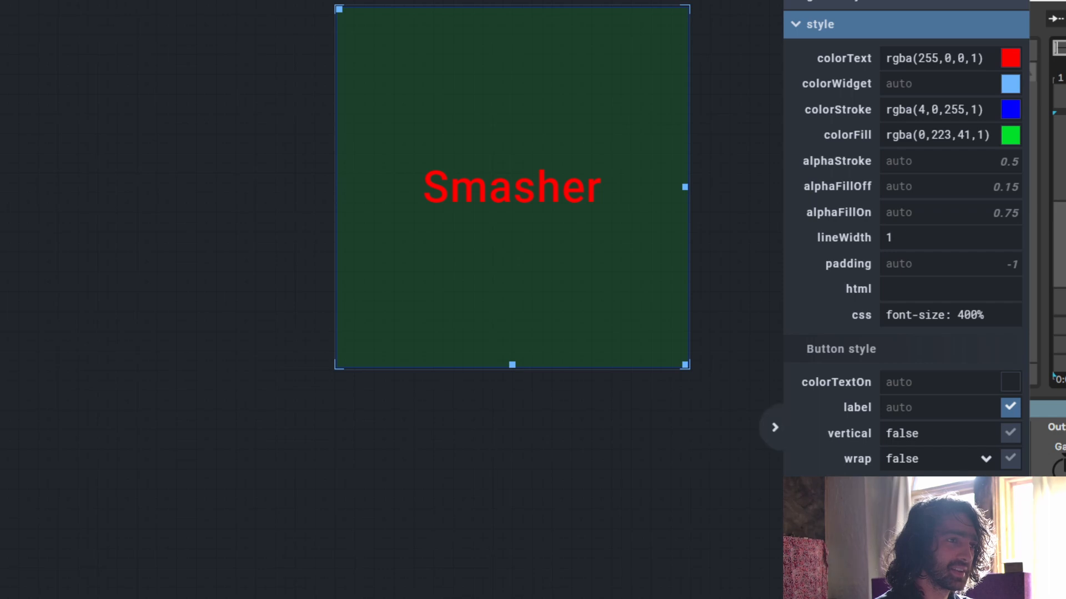
Step: Set Smasher's colorTextOn to blue, rgba(0,102,255,1), and toggle the button repeatedly to compare its on and off text colours
click(1009, 385)
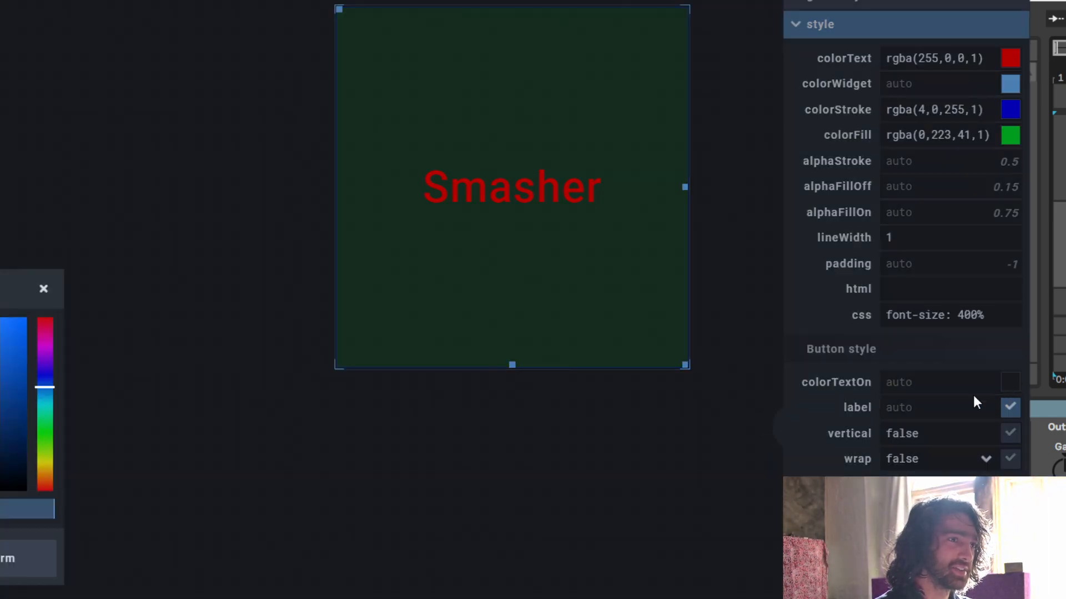
click(8, 558)
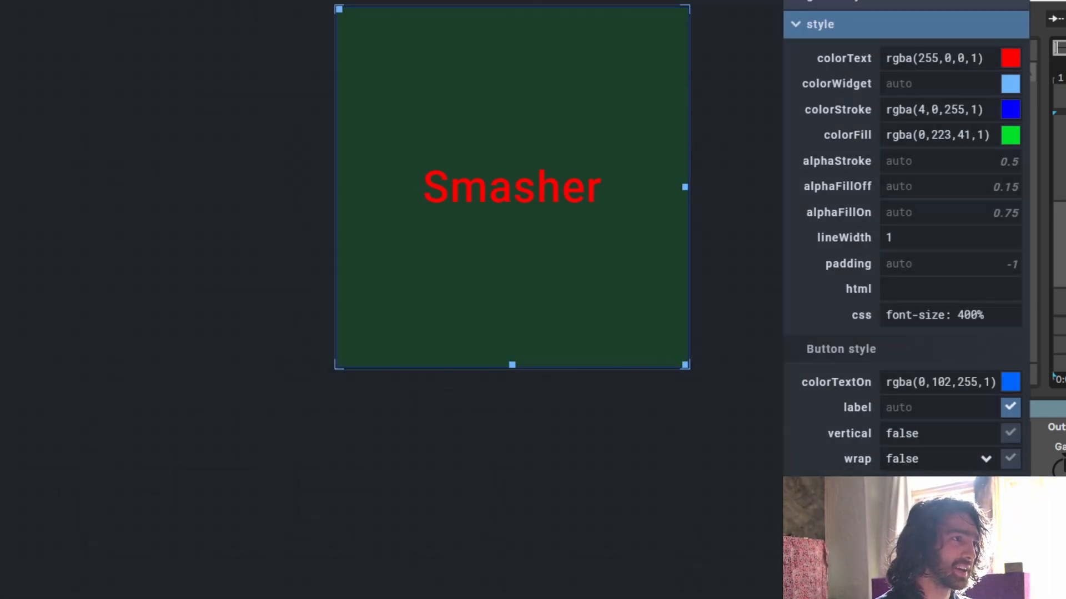
click(541, 241)
click(541, 241)
click(541, 241)
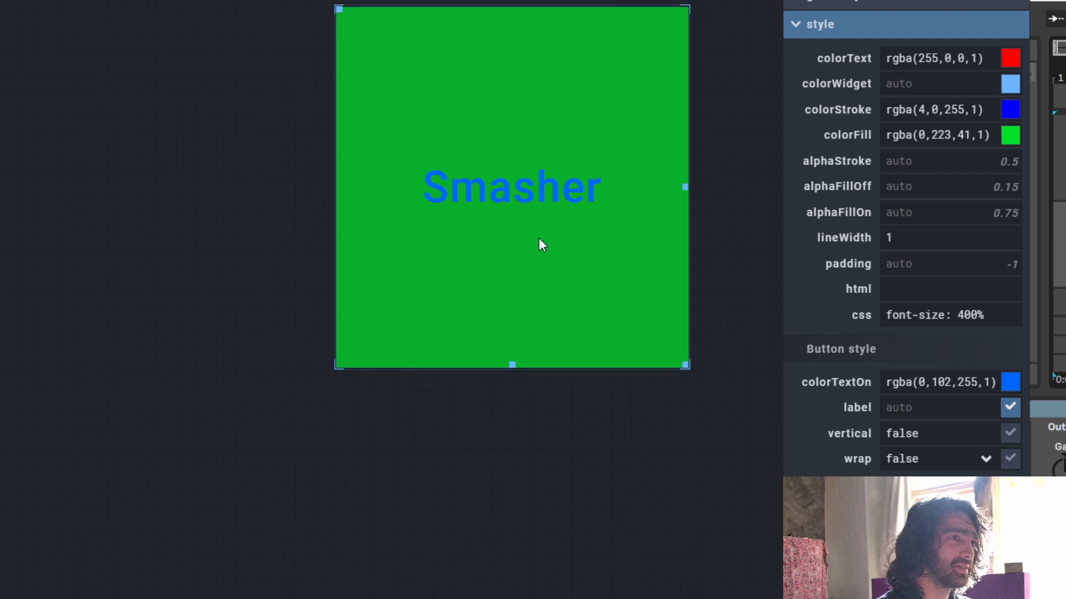
click(542, 242)
Step: Try hiding Smasher's label and using the html text "im a label too" instead, clear that text, and restore the label to auto
click(1010, 408)
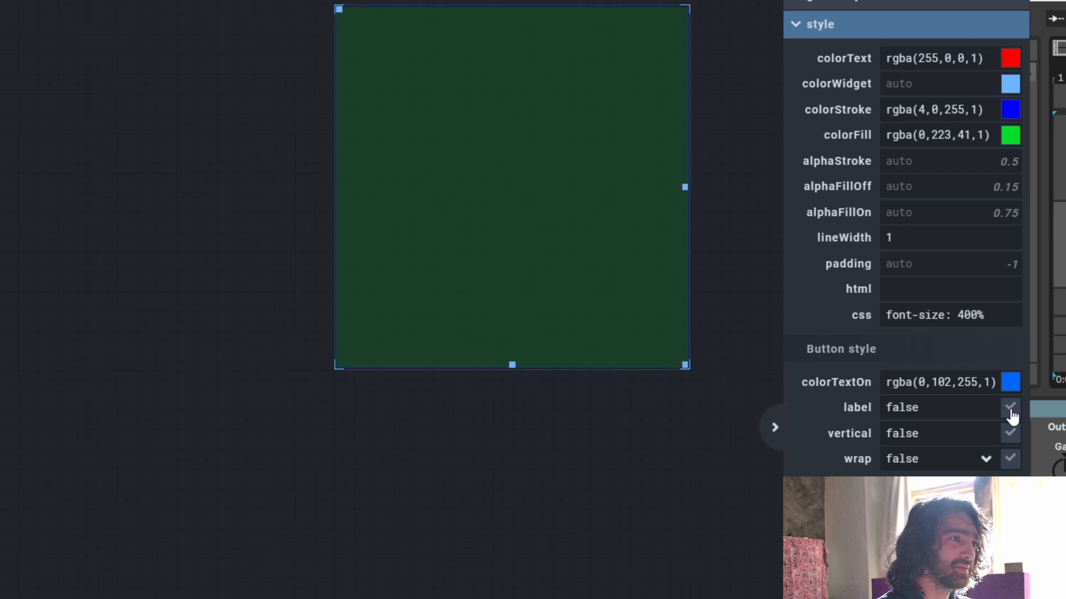
click(903, 283)
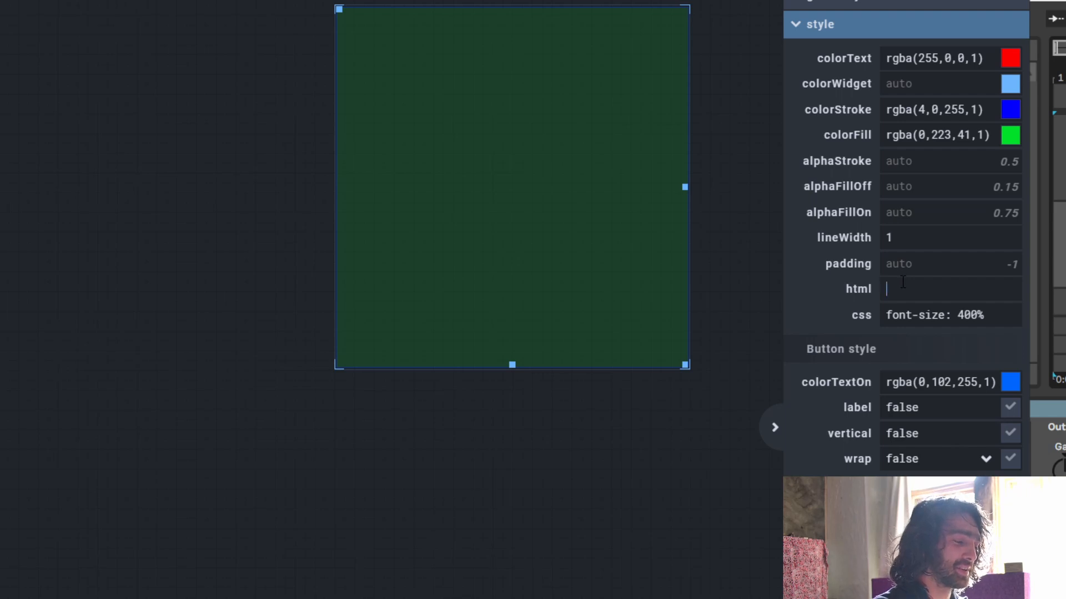
text(im a label too)
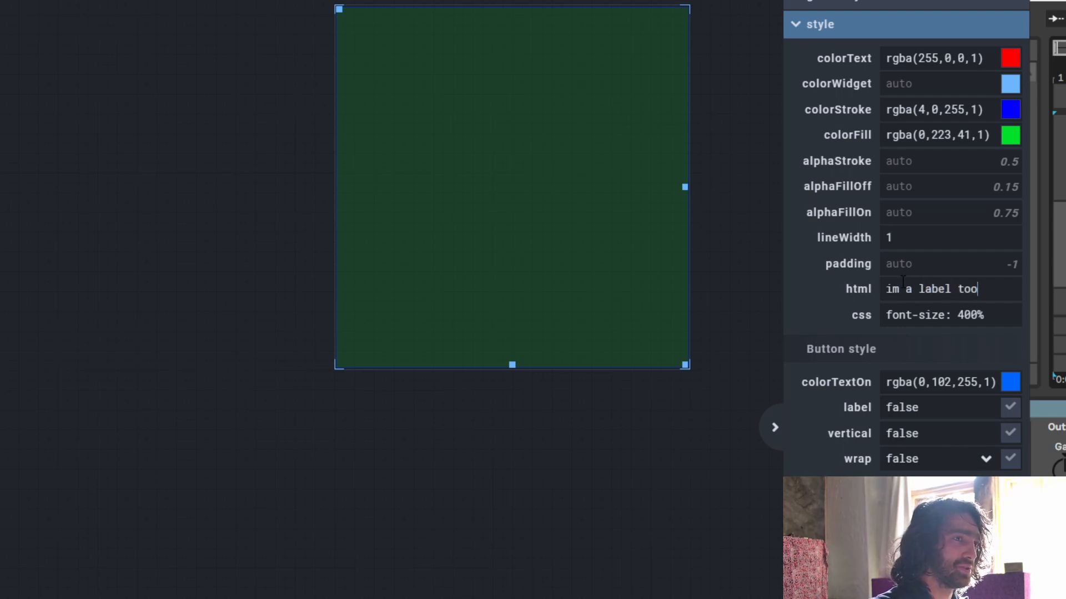
key(Return)
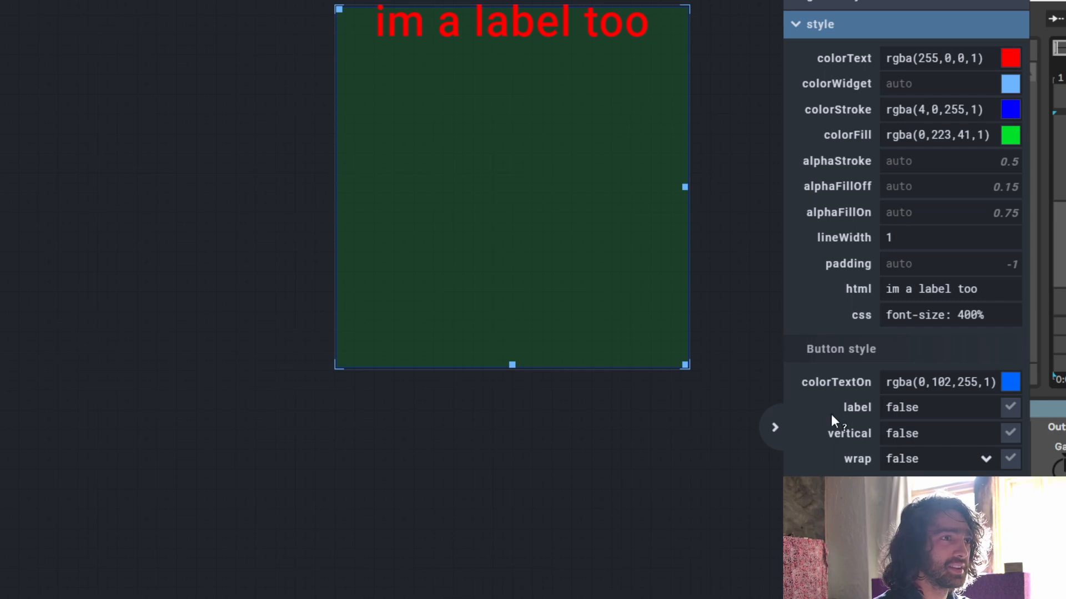
key(ctrl+a)
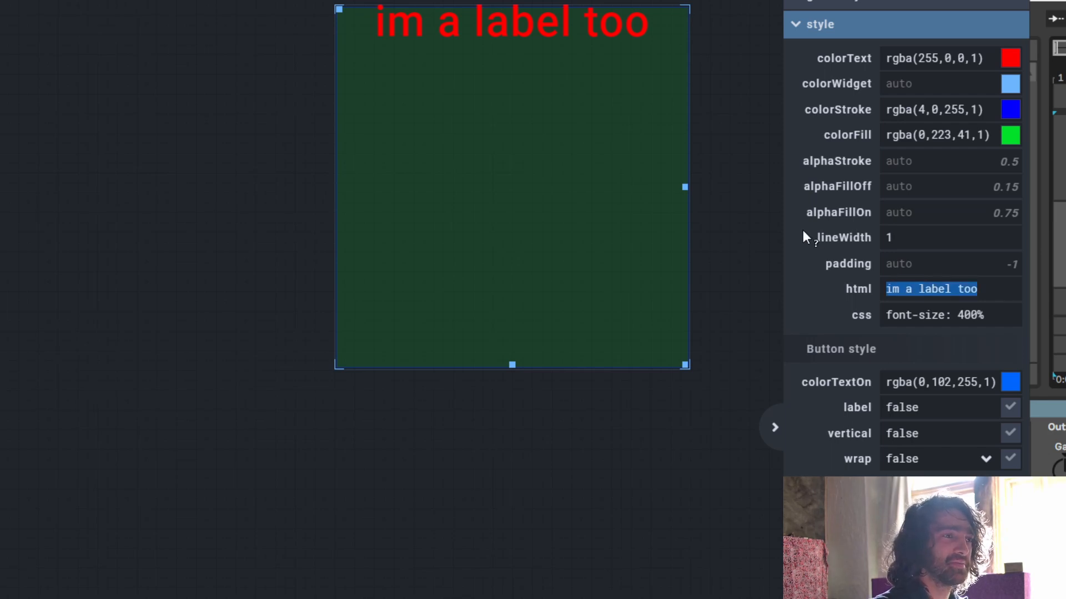
key(BackSpace)
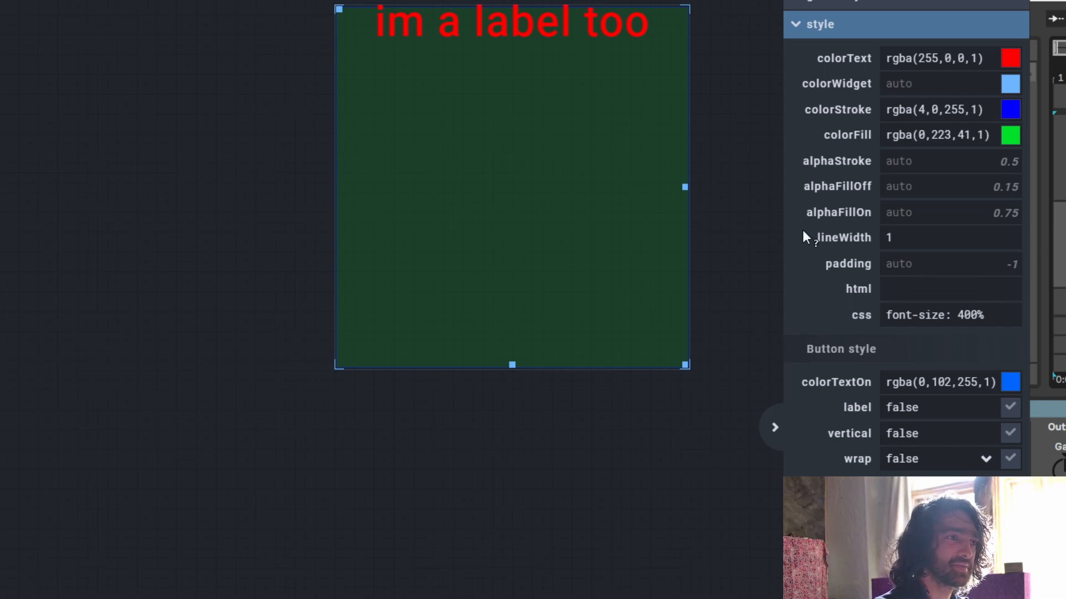
click(1010, 408)
click(1011, 408)
click(1011, 409)
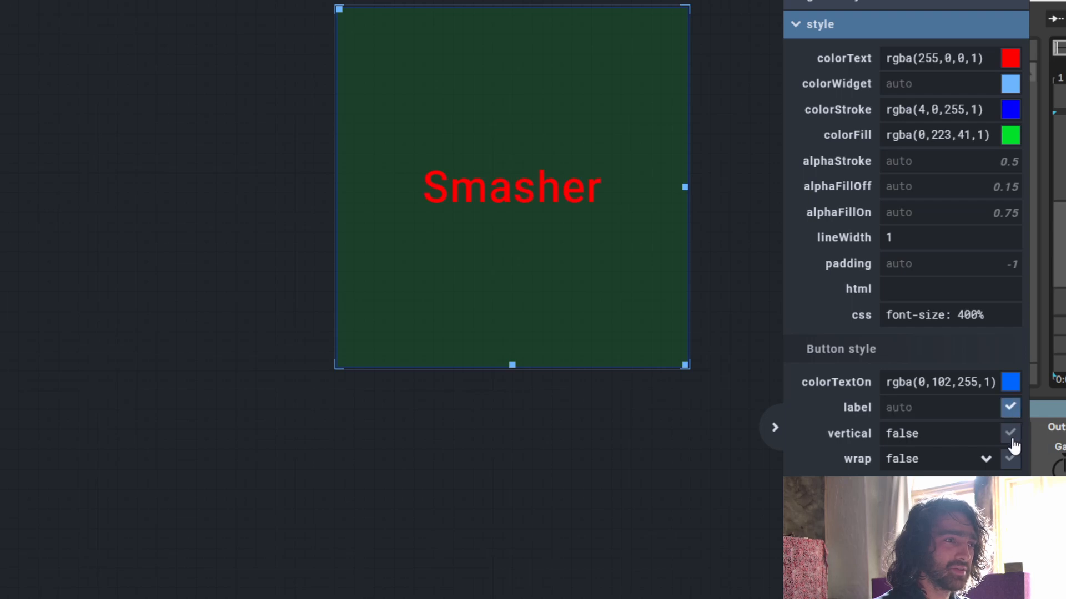
Step: Try Smasher's vertical text option, turn it back off, and set wrap to true
click(1011, 435)
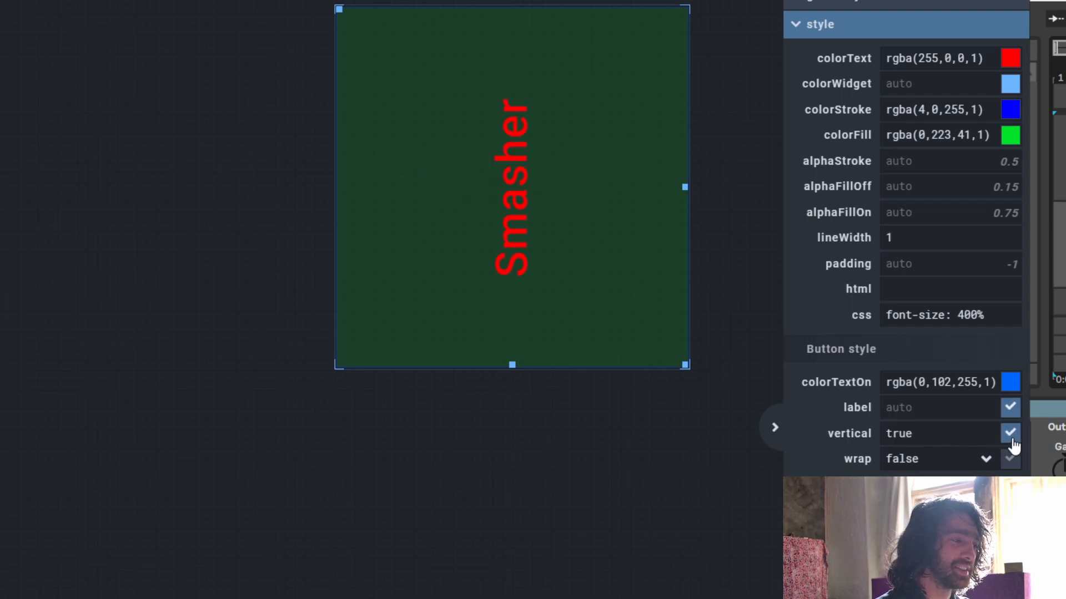
click(1010, 435)
click(984, 459)
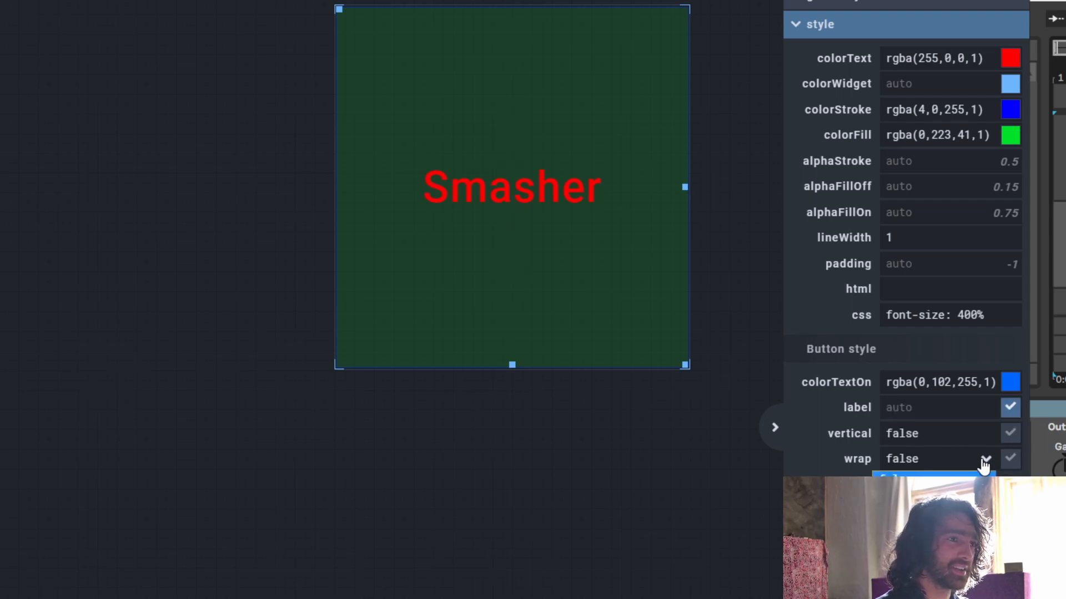
click(966, 495)
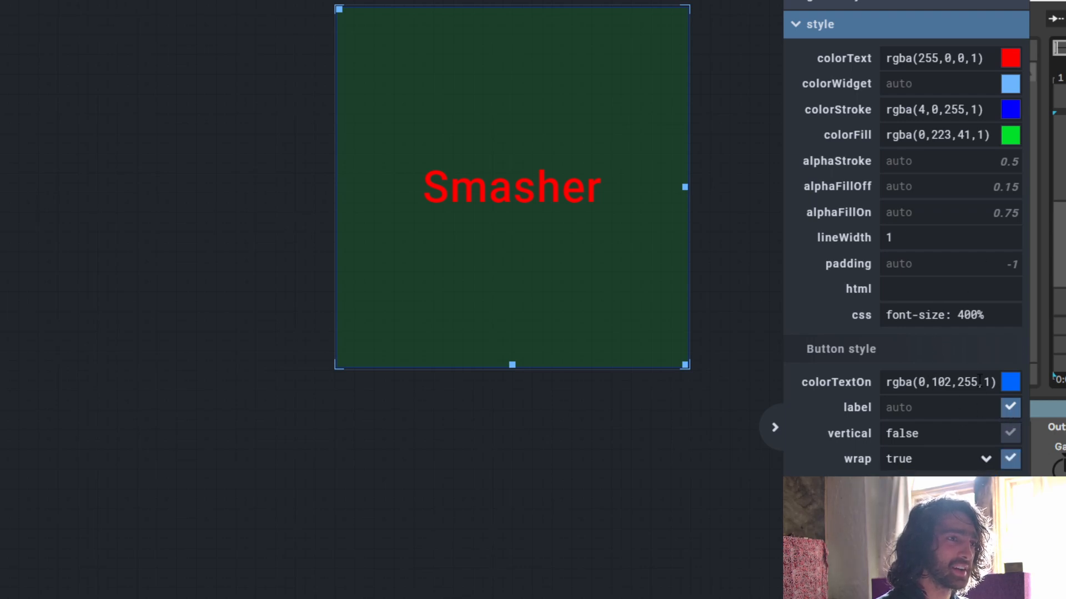
Step: Try the filler text "hahahhhahahahh aha ha jhagsdkjh as kjdh kjashdk jhas" in Smasher's html property, and cut it out again
click(948, 292)
text(hahahhhahahahh a)
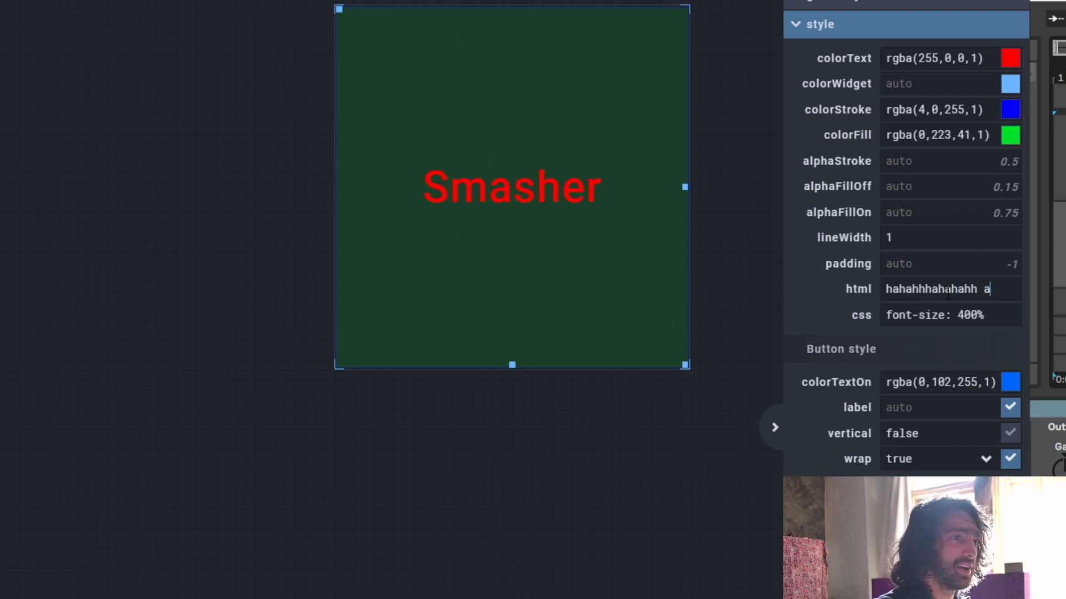
text(ha ha jhagsdkjh as kjdh kjashdk jhas)
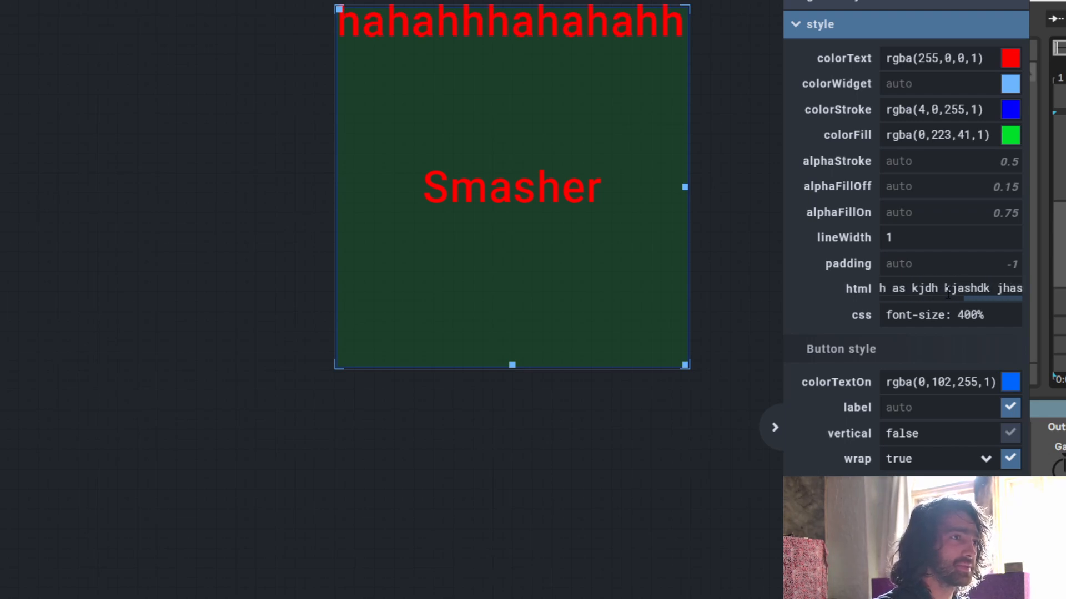
key(ctrl+a)
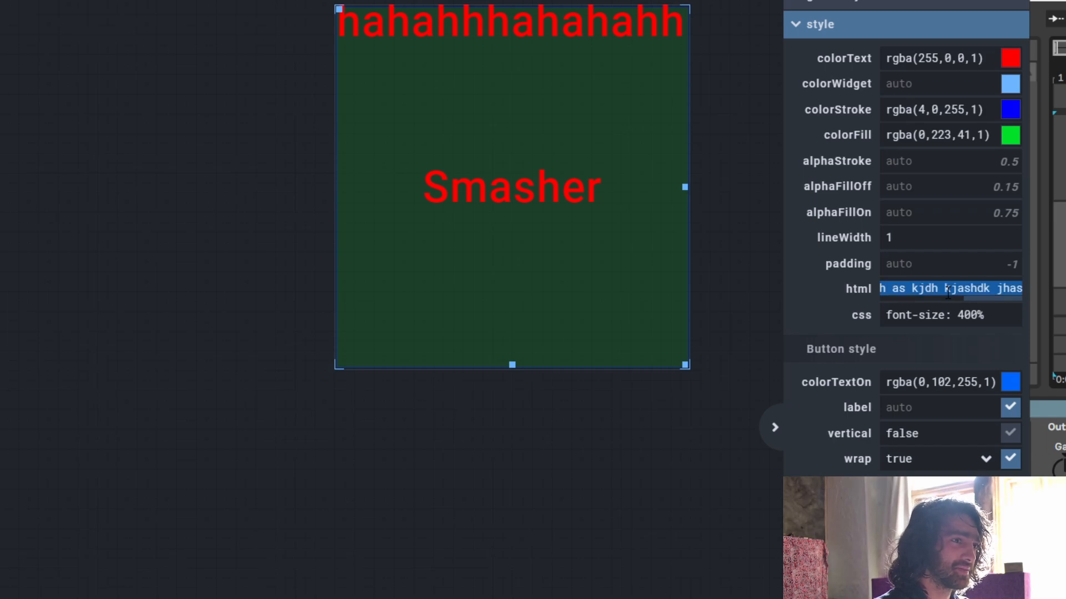
key(BackSpace)
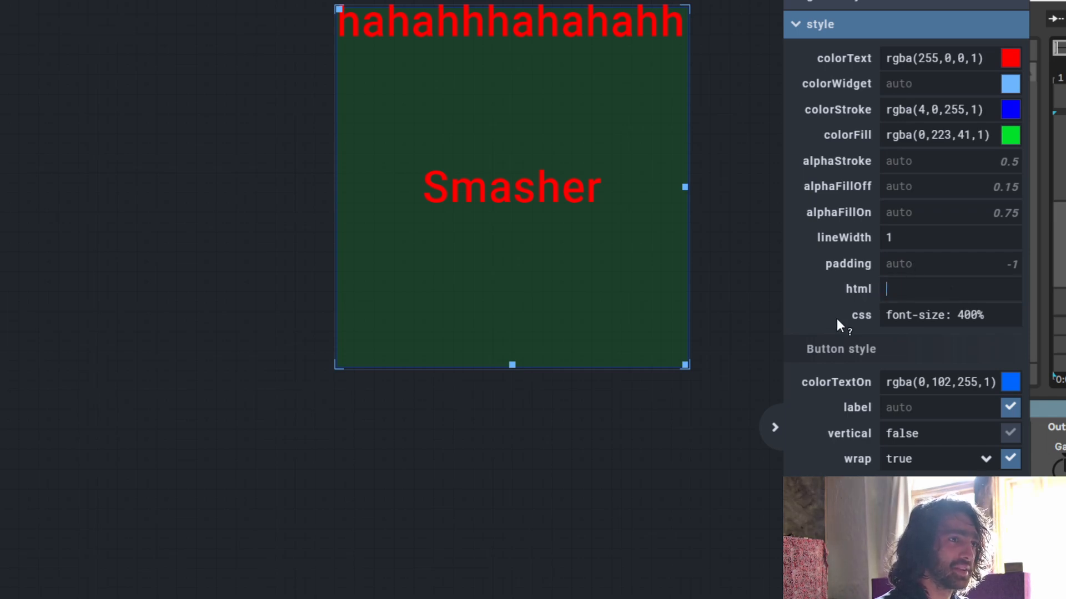
Step: Replace the id Smasher with the filler text cut from the html property to test label wrapping
scroll(821, 32, up, 3)
drag(948, 30, 793, 1)
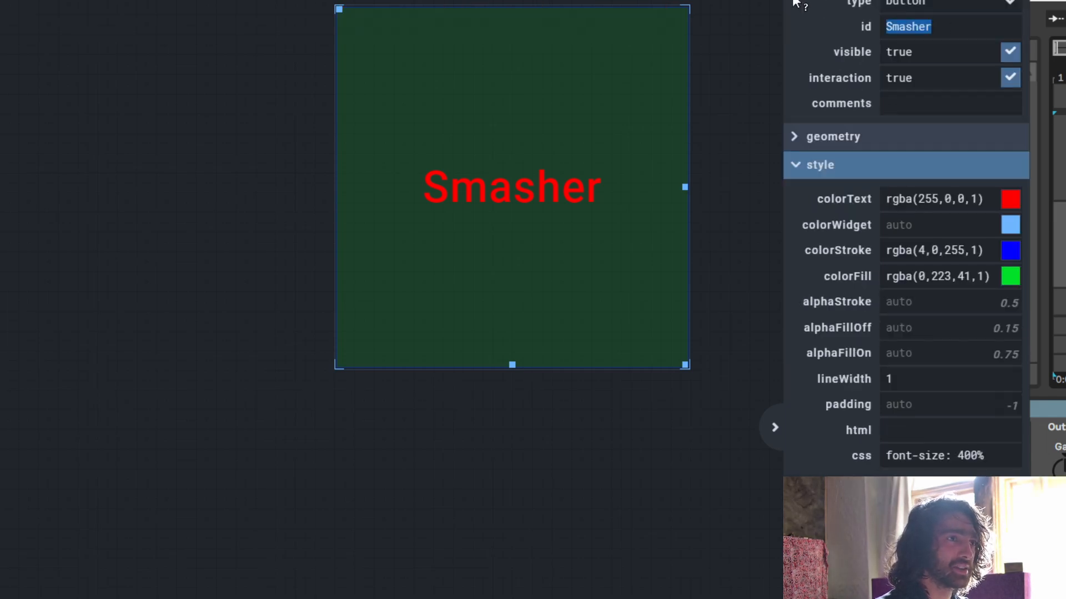
key(ctrl+v)
click(550, 124)
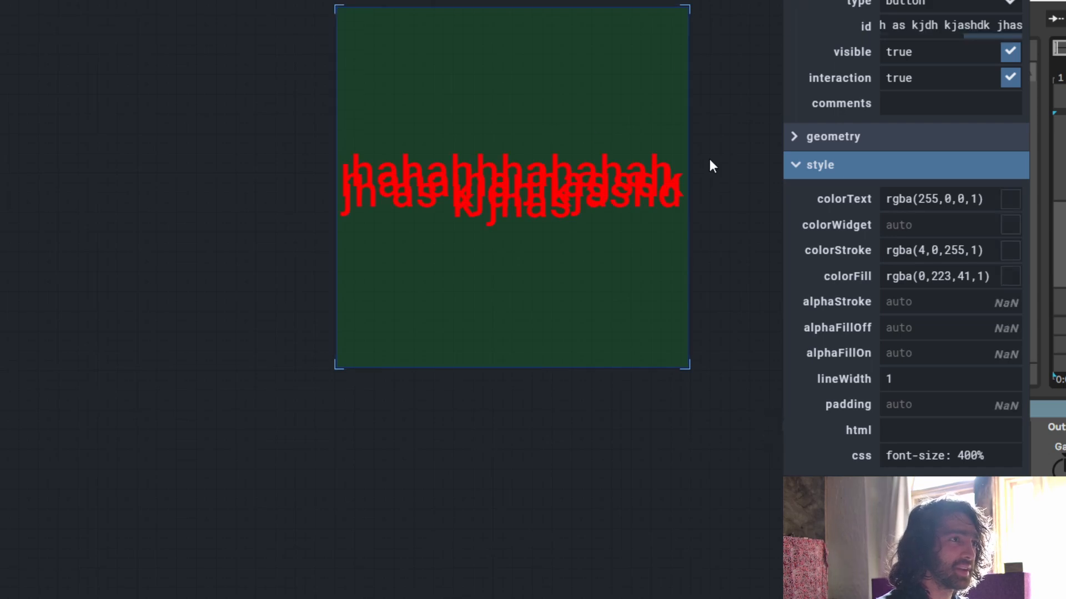
Step: Change the button's id to the wrapping test text "Helleo shdhsb jask asjkahskjh as"
click(927, 26)
key(ctrl+a)
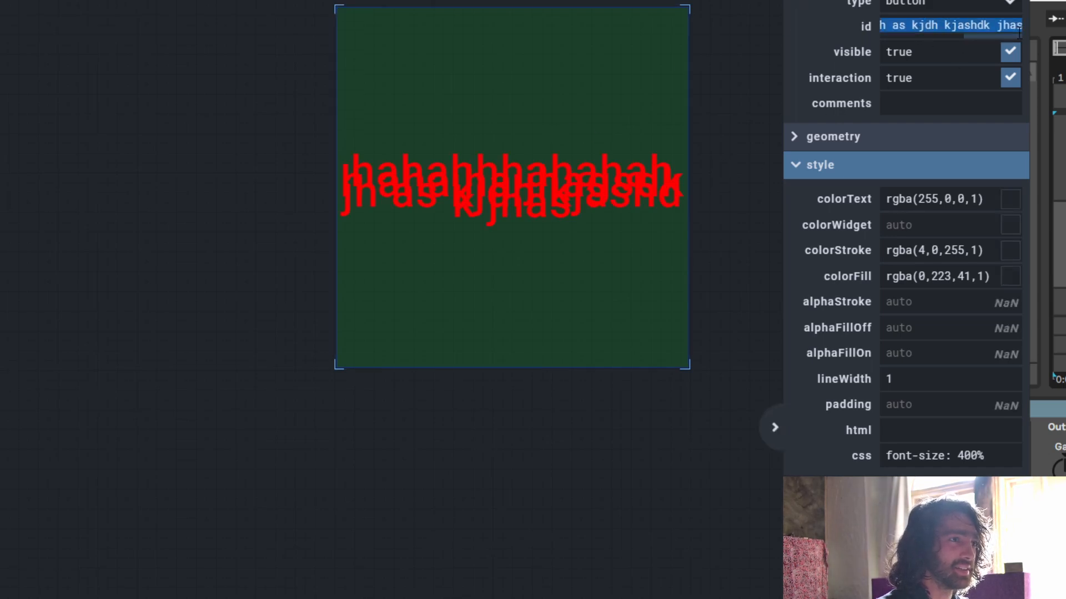
text(Helleo )
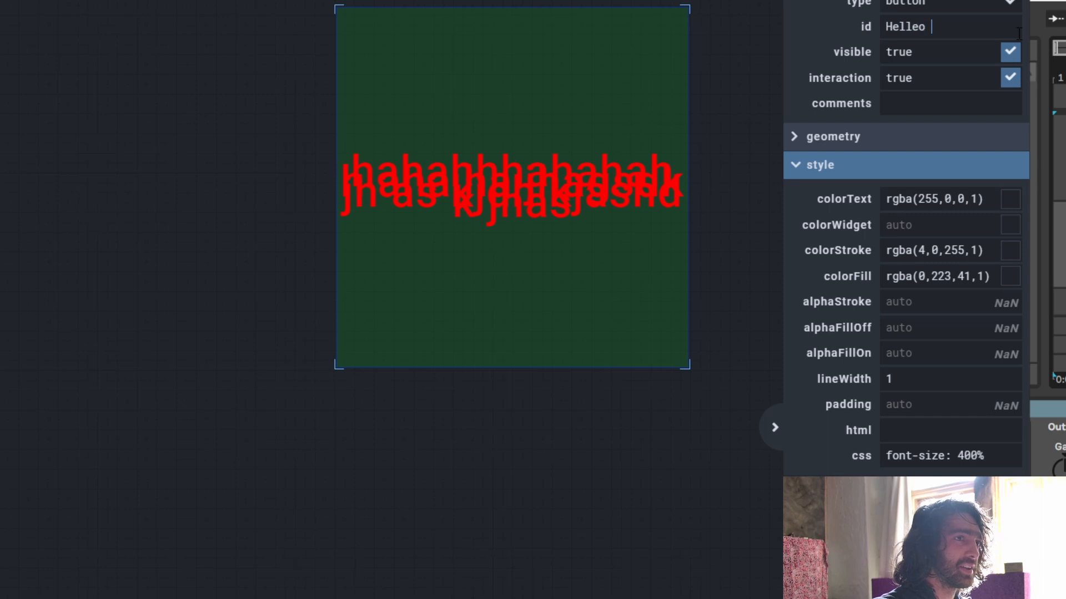
text(shdhsb jask)
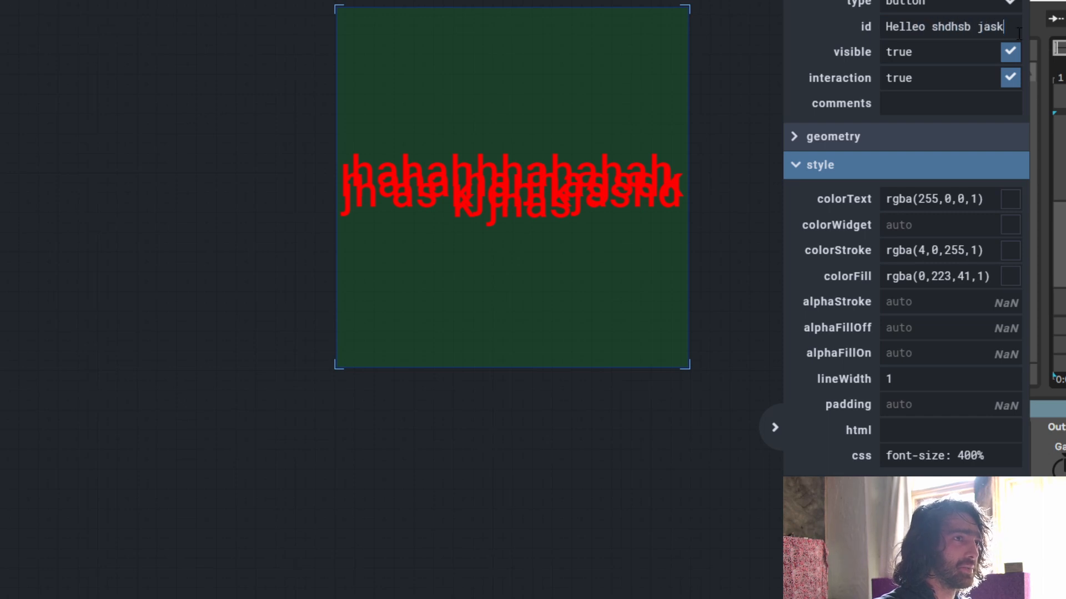
text( asjkahskjh as)
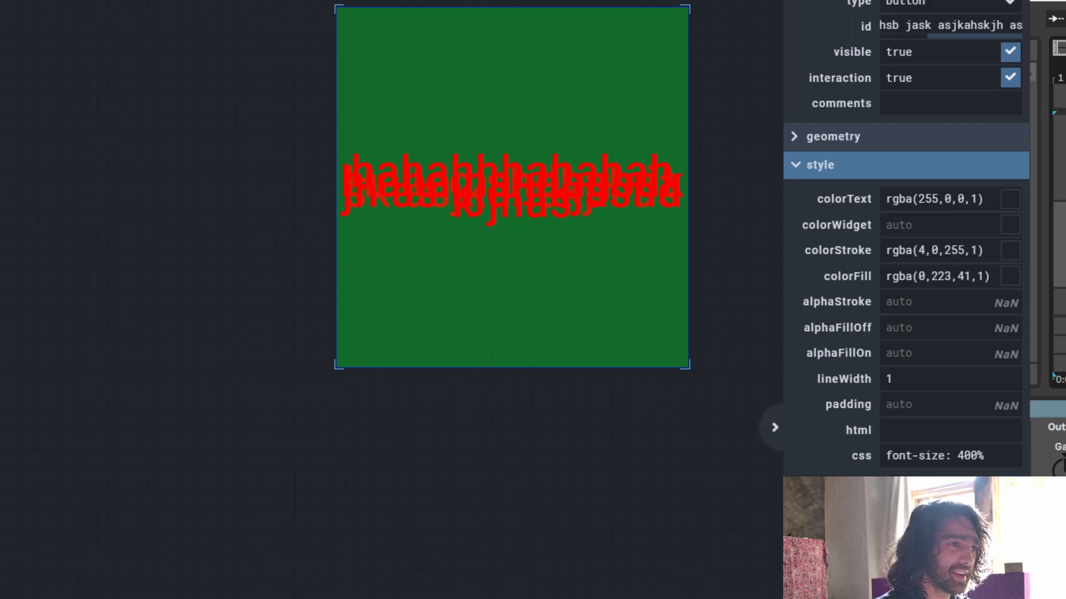
Step: Try replacing the selected button's id with "then then ethe", clear it, and try "hello" instead
triple_click(915, 26)
key(BackSpace)
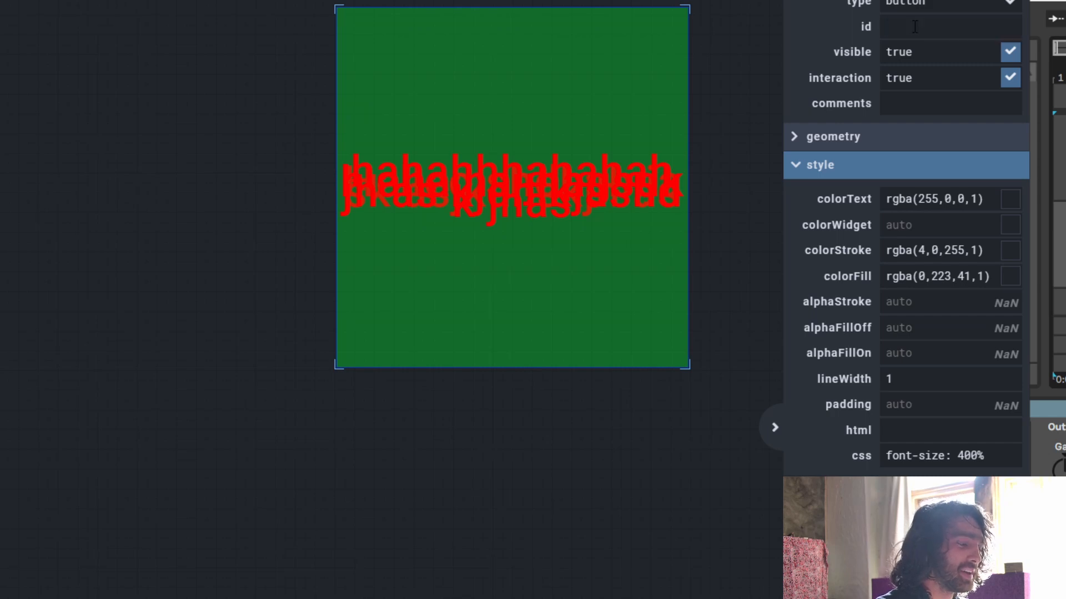
text(then)
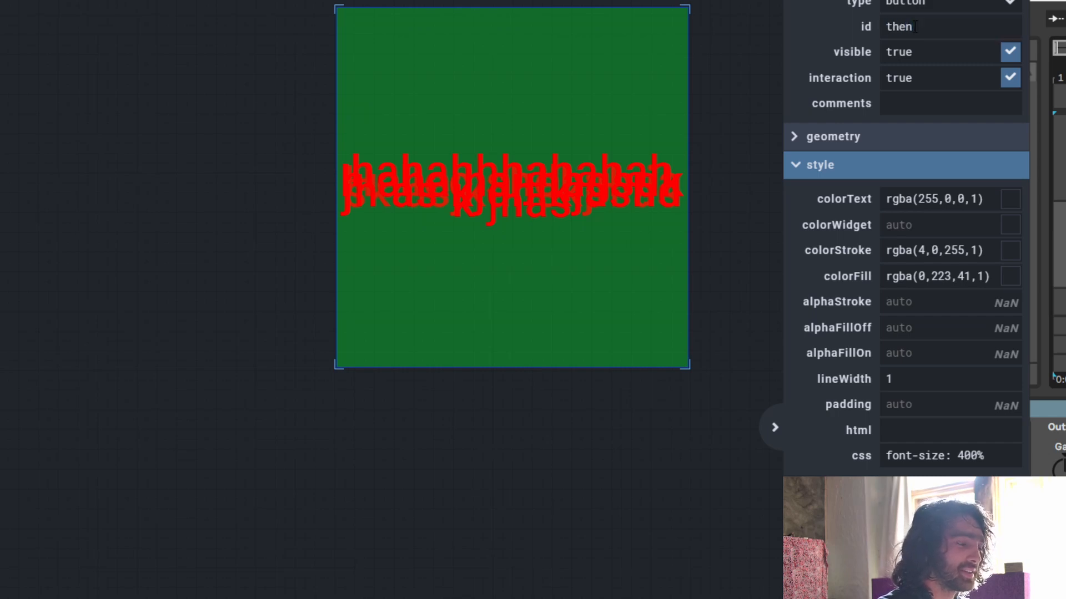
text( then ethe)
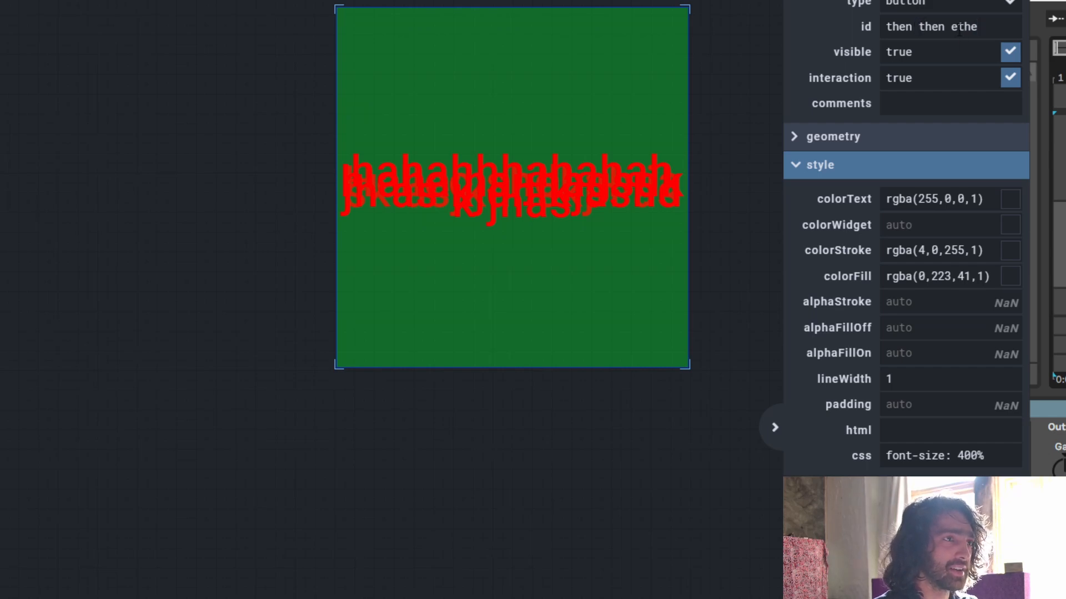
key(Left)
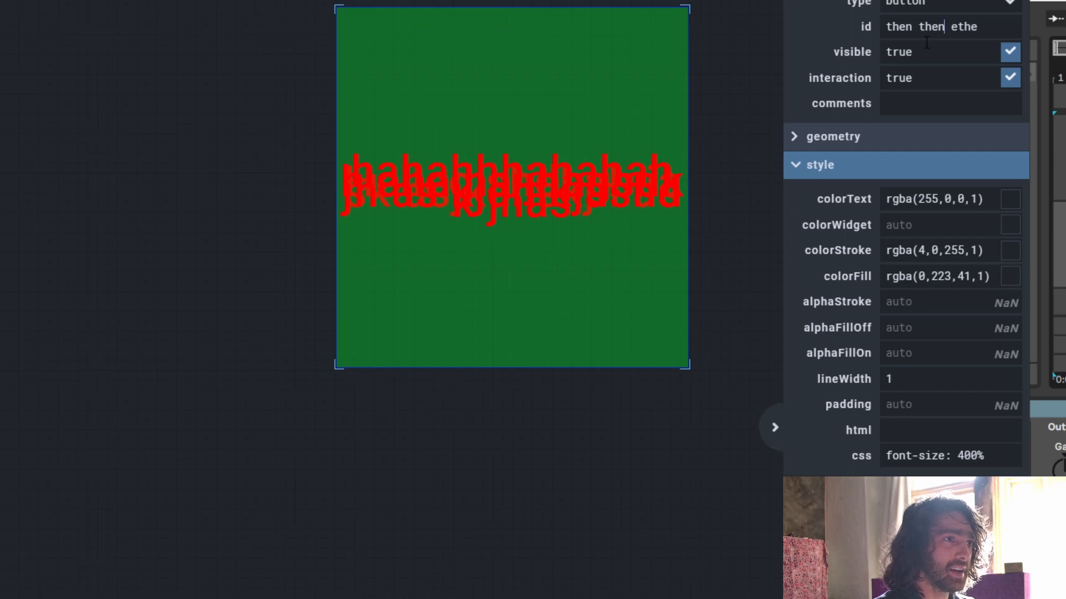
key(ctrl+a)
key(BackSpace)
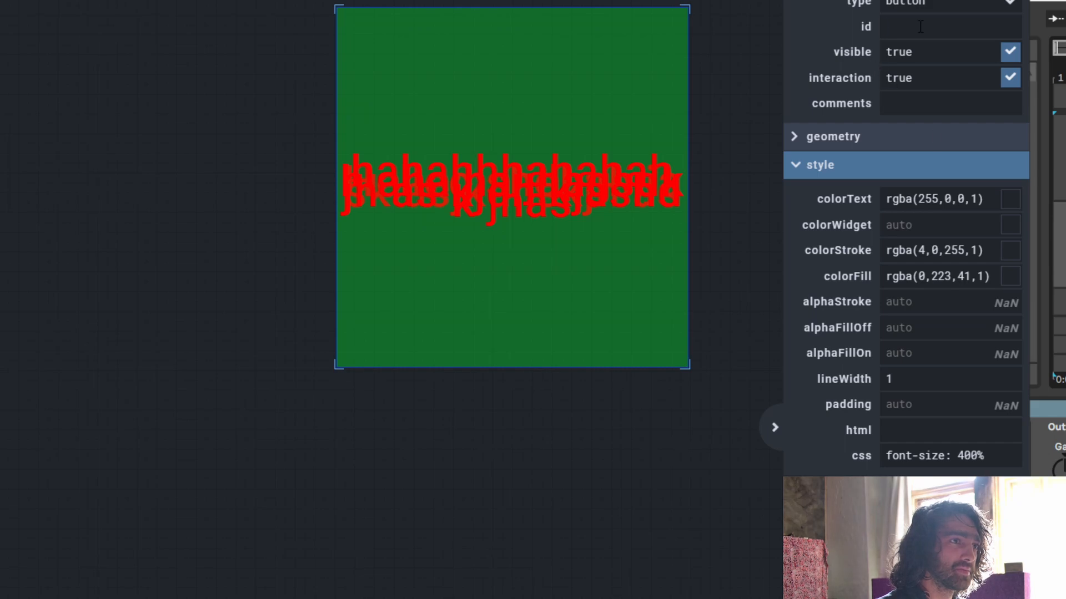
text(hello)
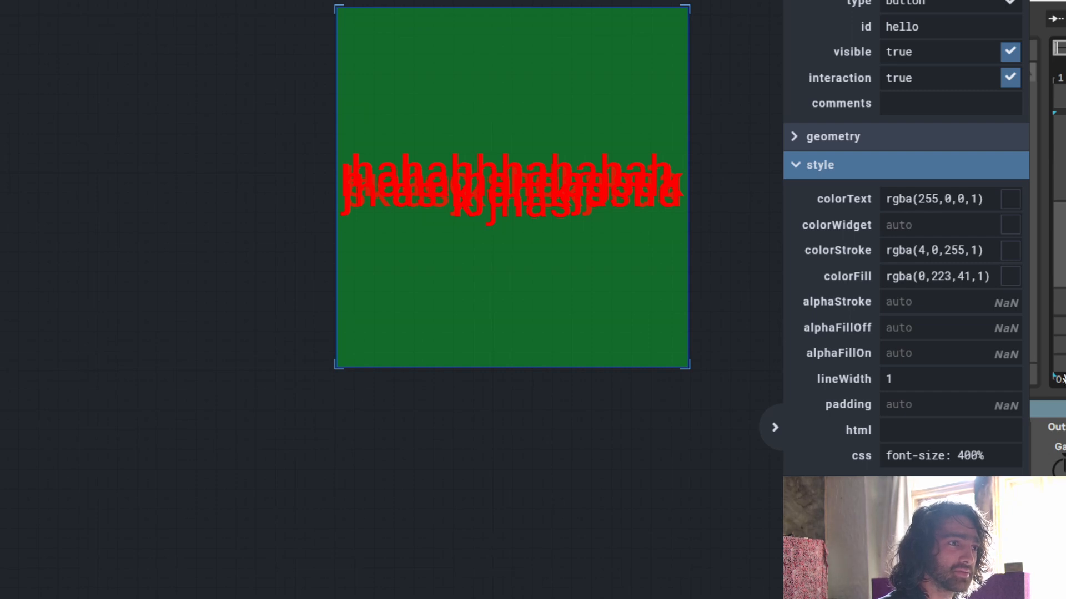
click(611, 269)
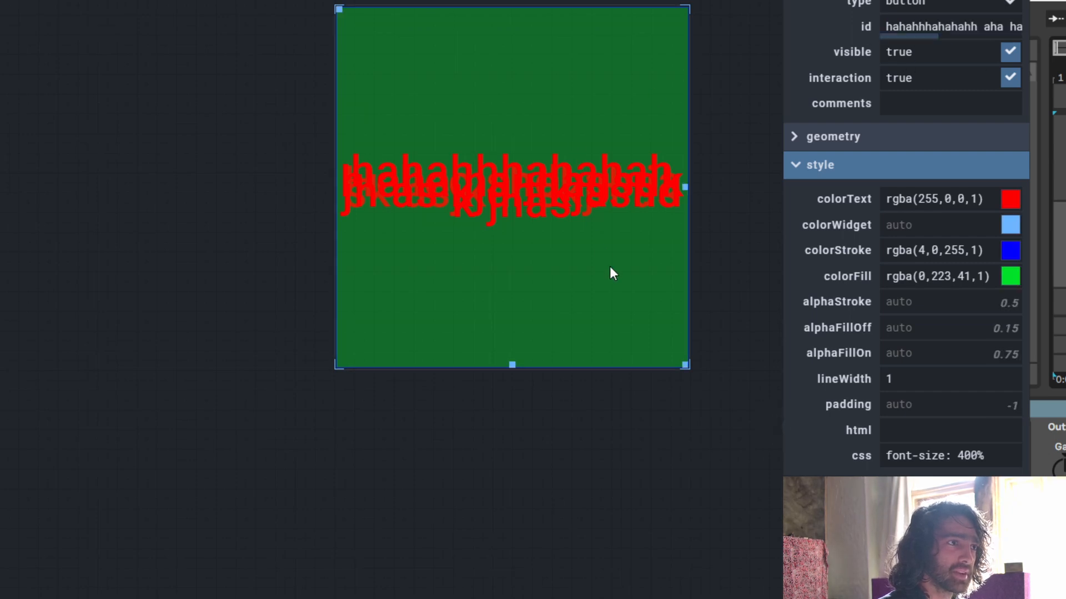
Step: Set the front button's id to "hello hello hello hello" to test label wrapping
click(952, 26)
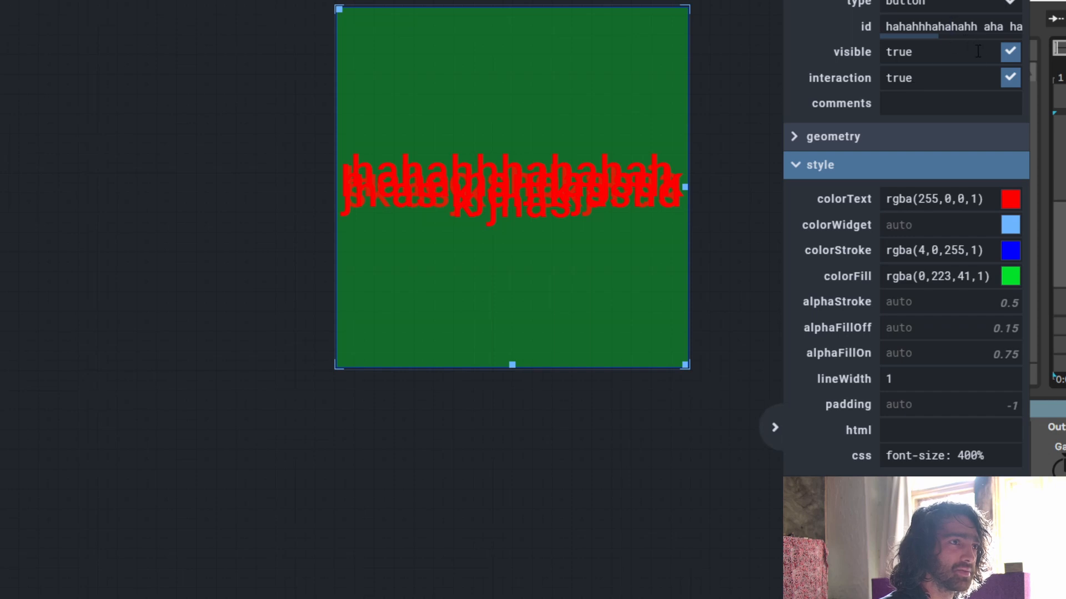
key(ctrl+a)
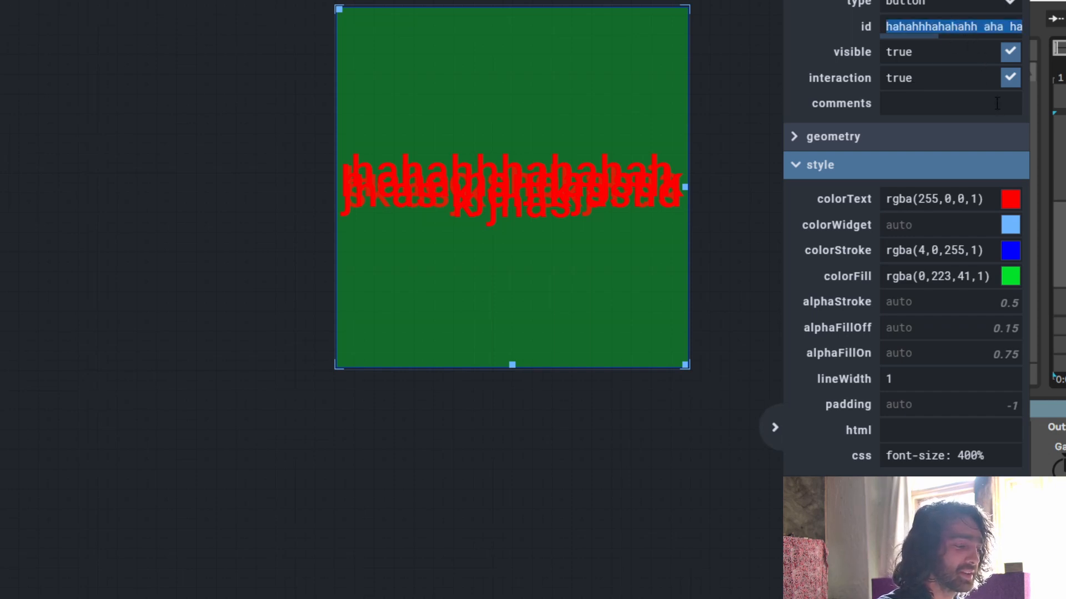
text(hello )
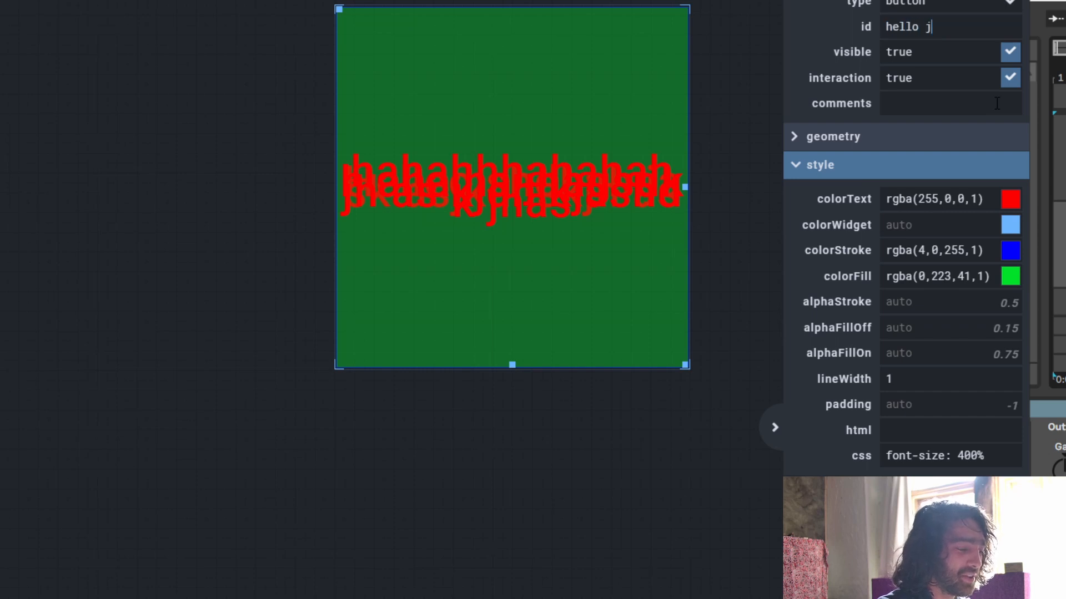
text(hello he)
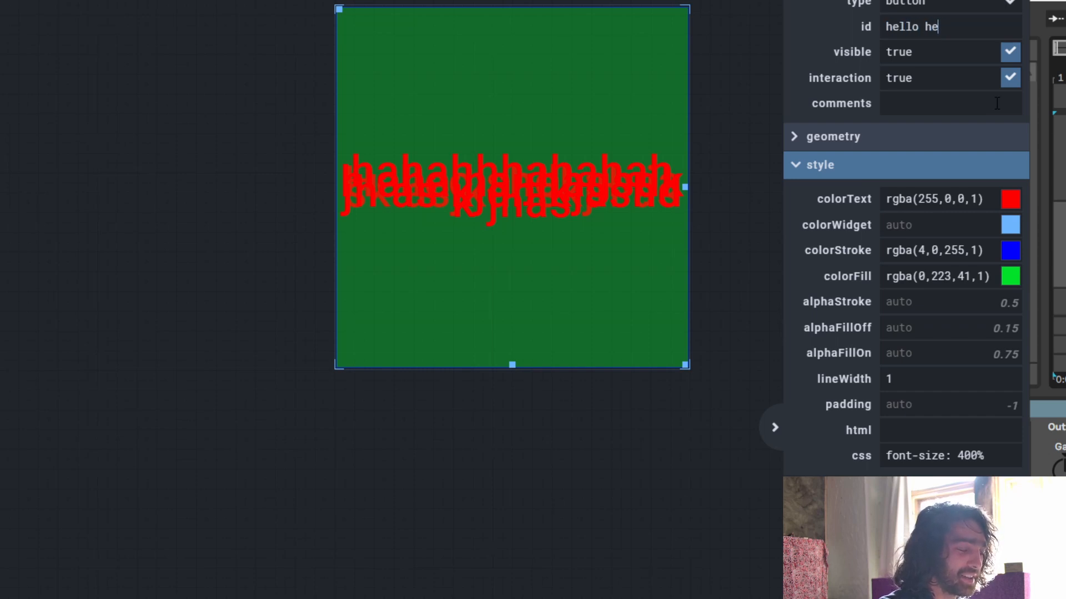
text(llo hel)
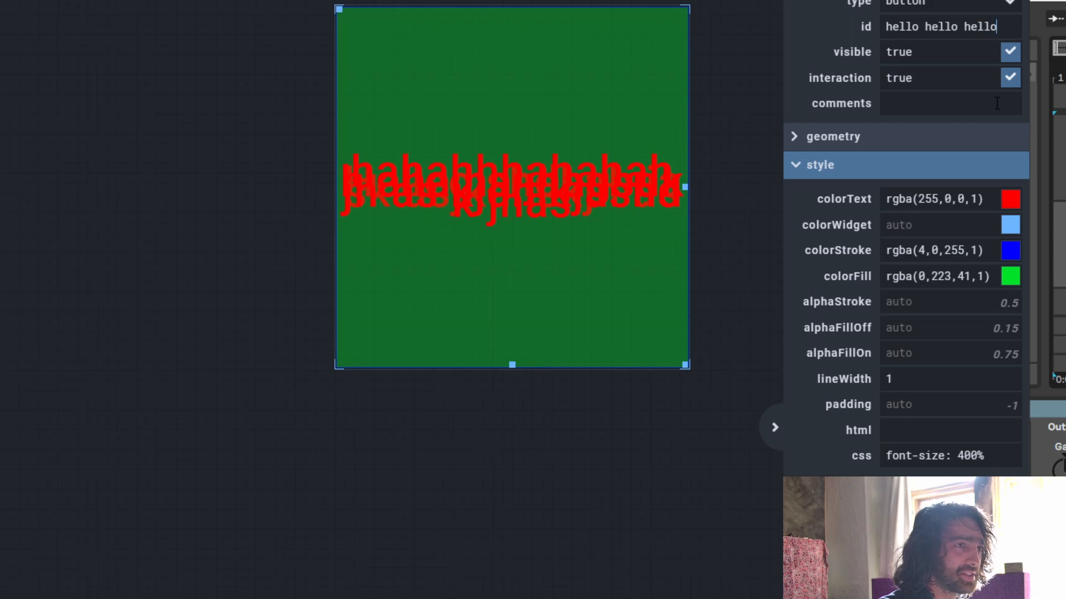
text(lo)
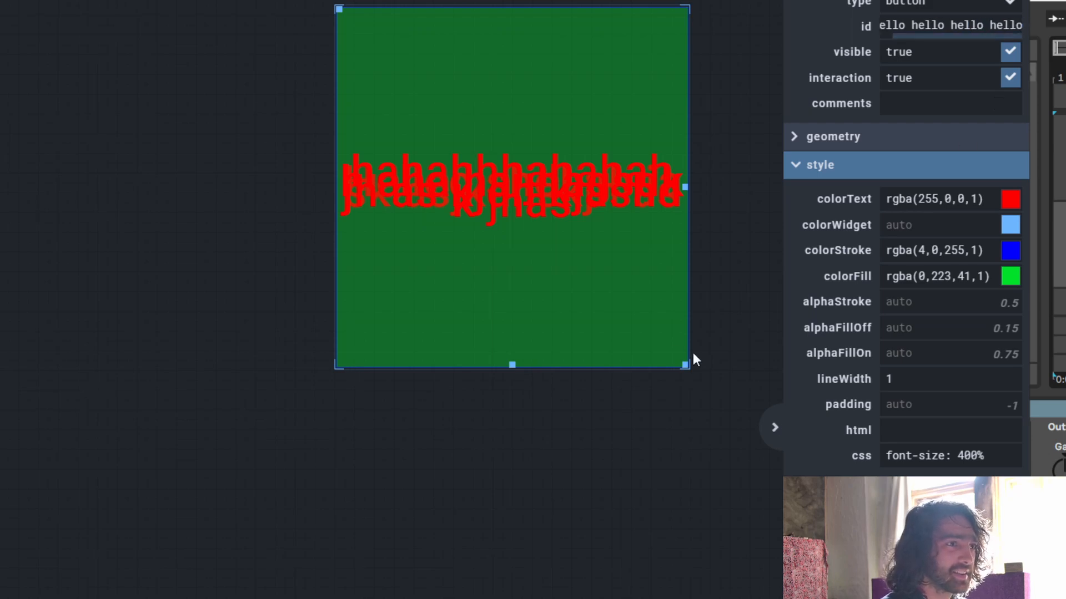
click(657, 444)
click(577, 281)
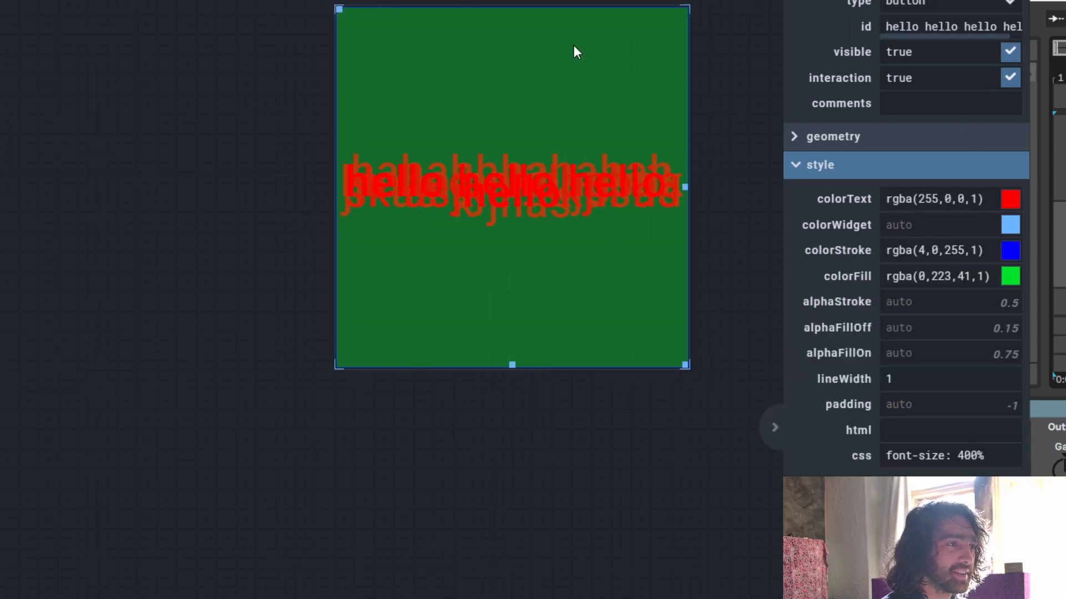
Step: Separate the two stacked buttons, delete the "Helleo shdhsb jask asjkahskjh as" duplicate, and move the hello button back near its original position
click(574, 45)
drag(336, 11, 169, 51)
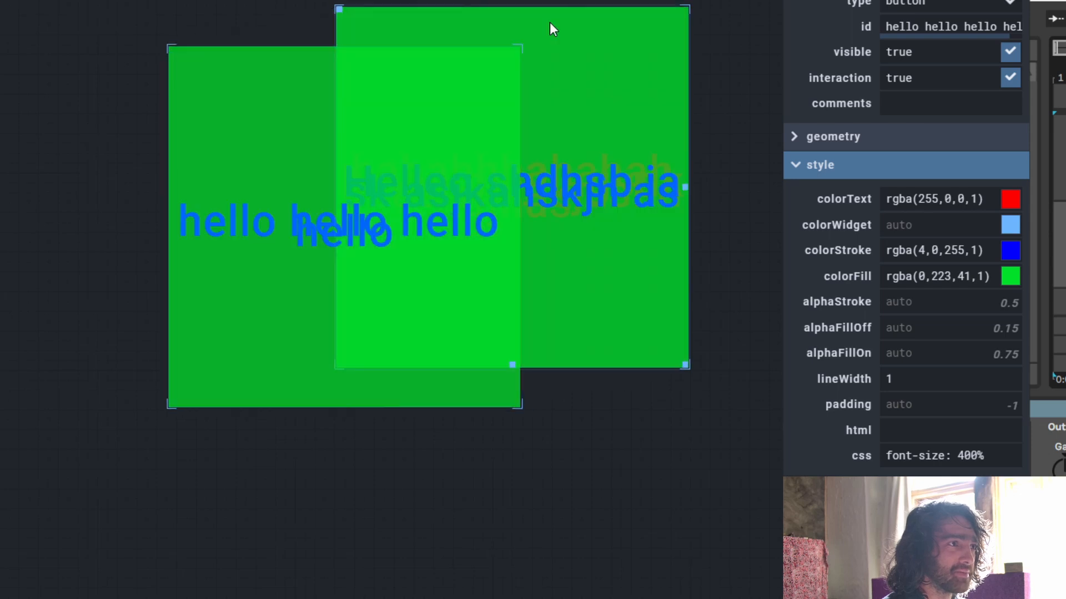
key(Delete)
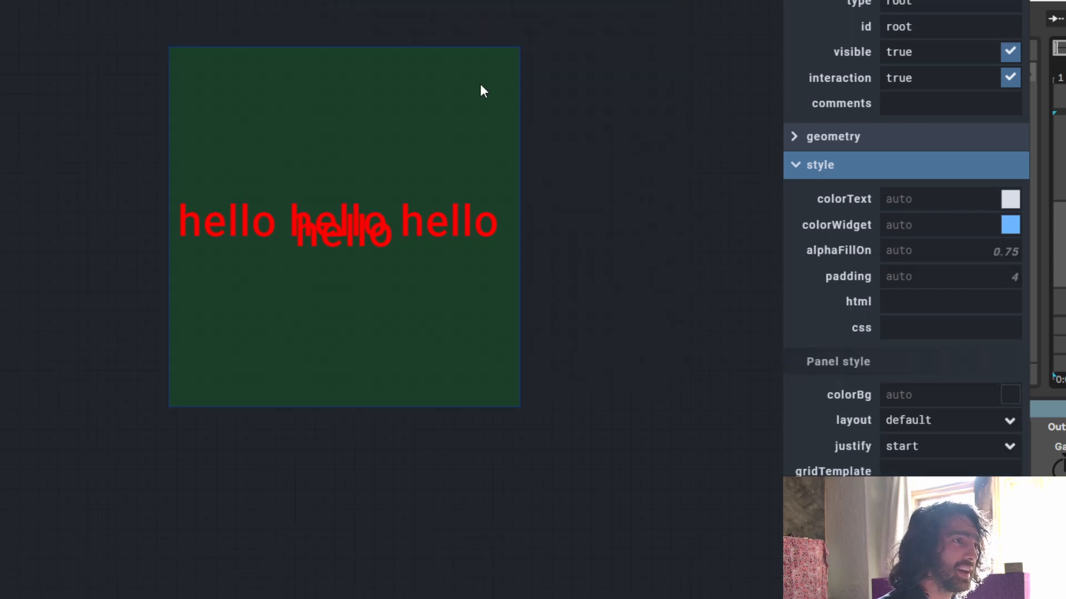
click(244, 48)
drag(173, 49, 341, 29)
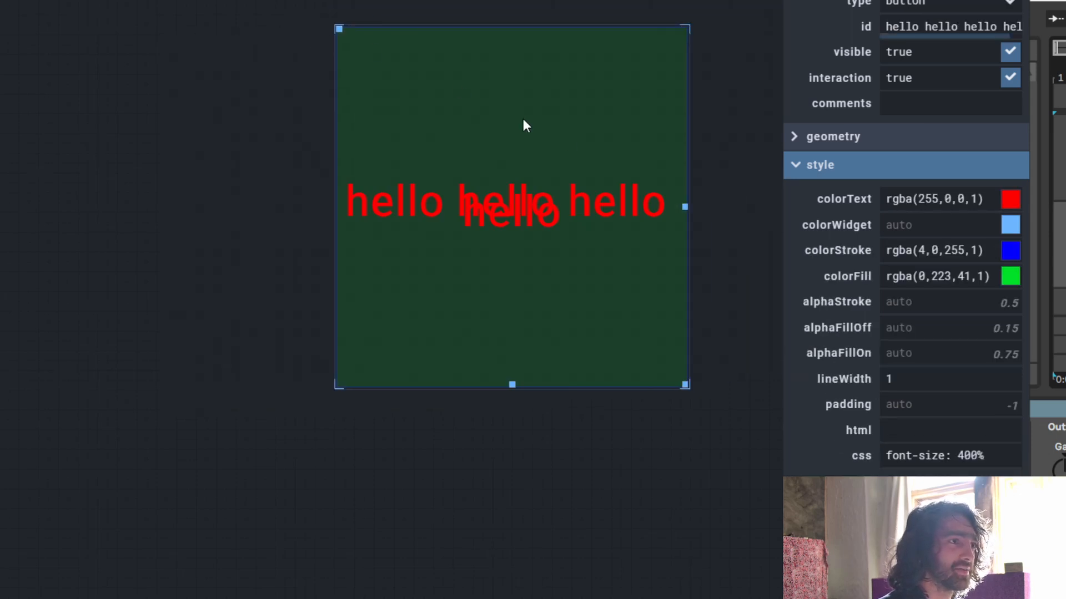
click(529, 123)
click(477, 123)
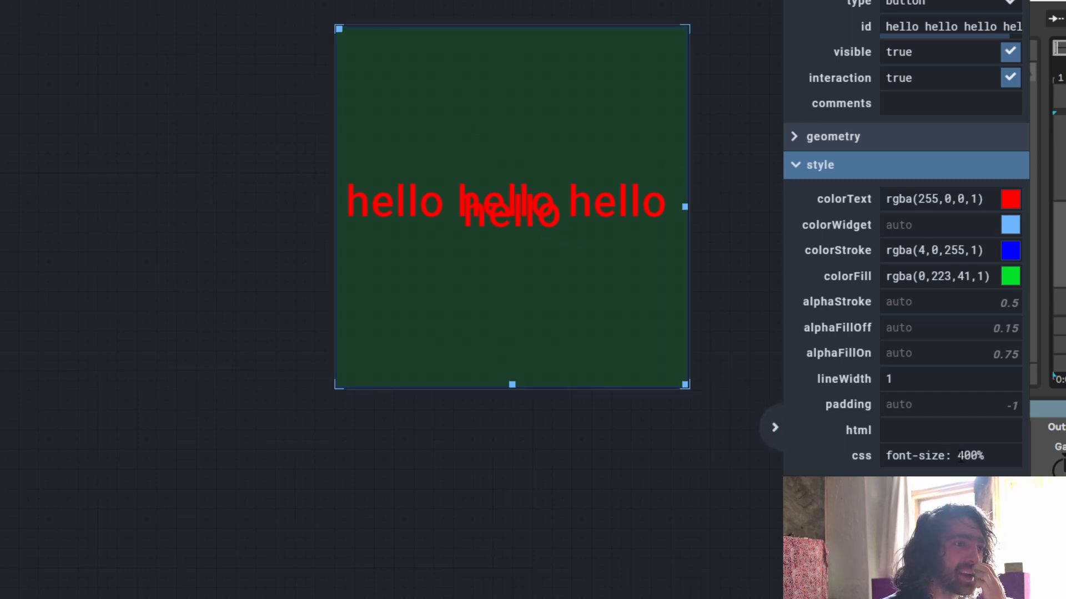
drag(993, 461, 654, 449)
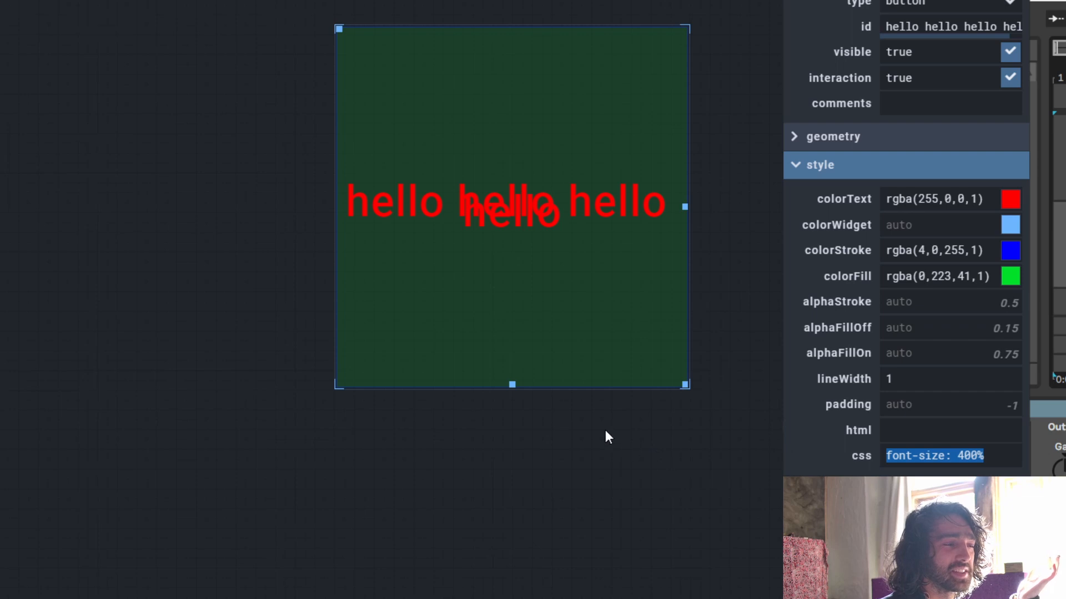
click(1002, 461)
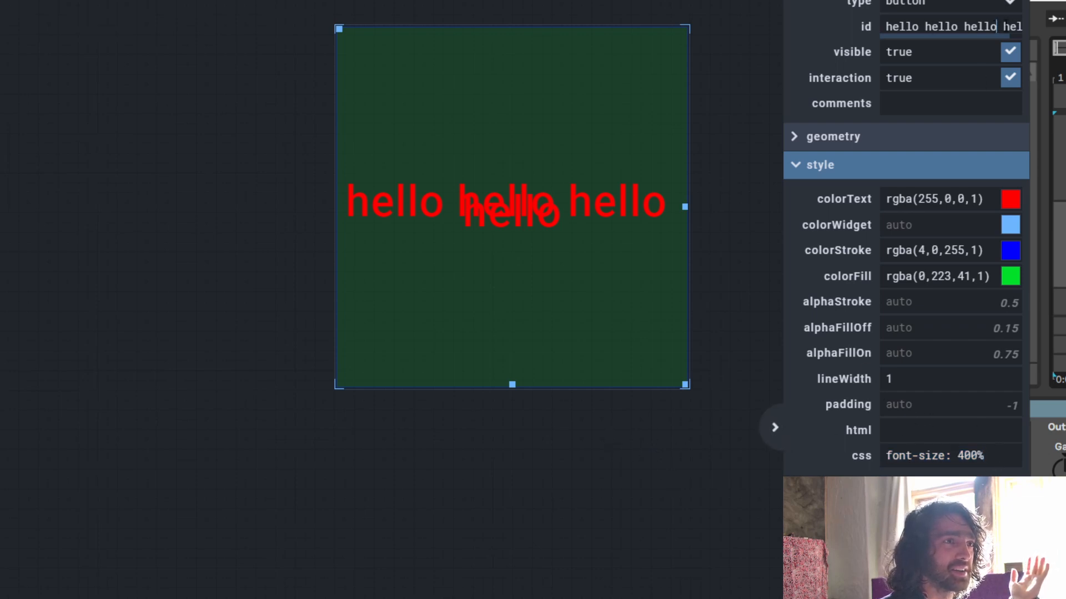
Step: Insert four line breaks before the last "hello" in the button's id to space the label's two lines apart
click(1010, 26)
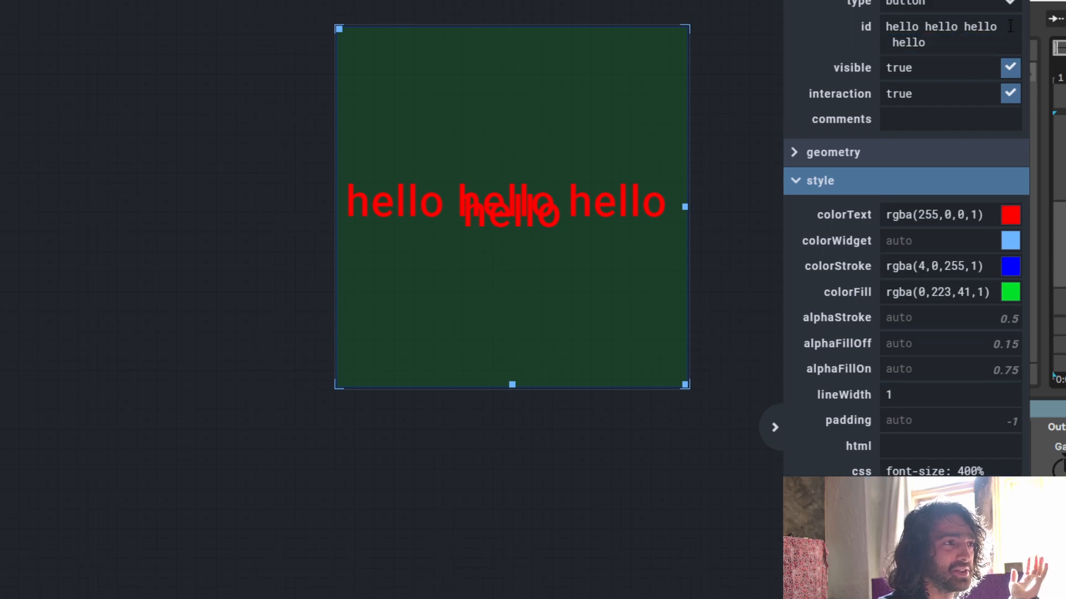
key(Return)
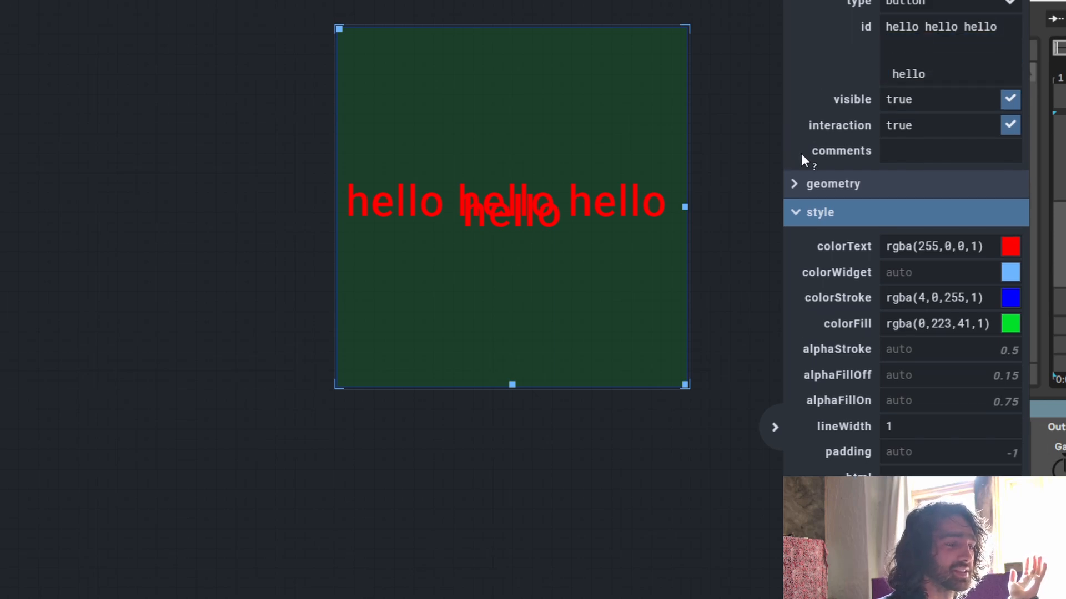
click(588, 433)
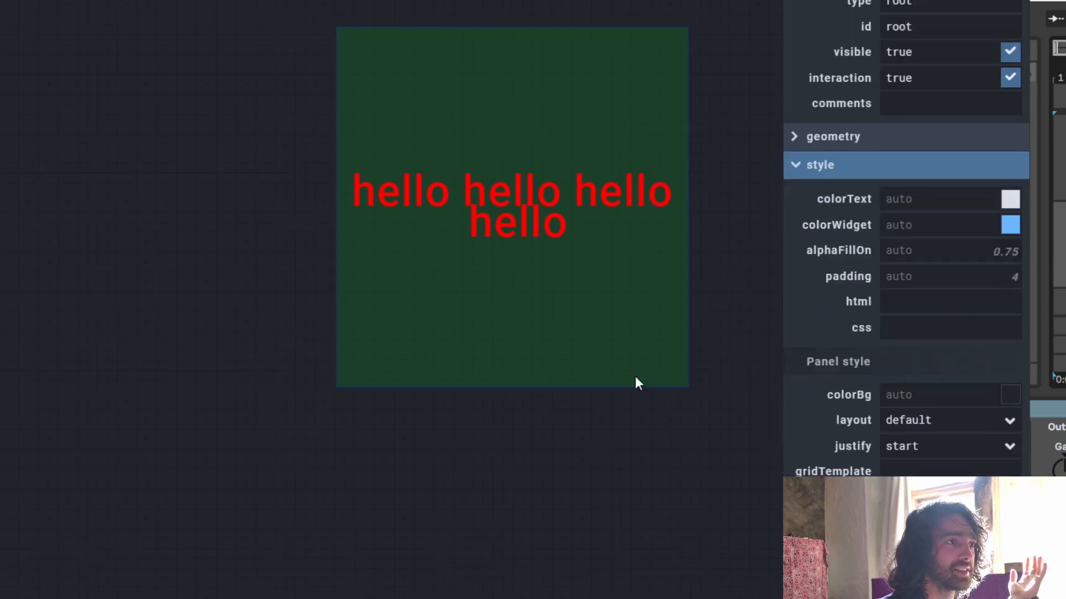
click(592, 180)
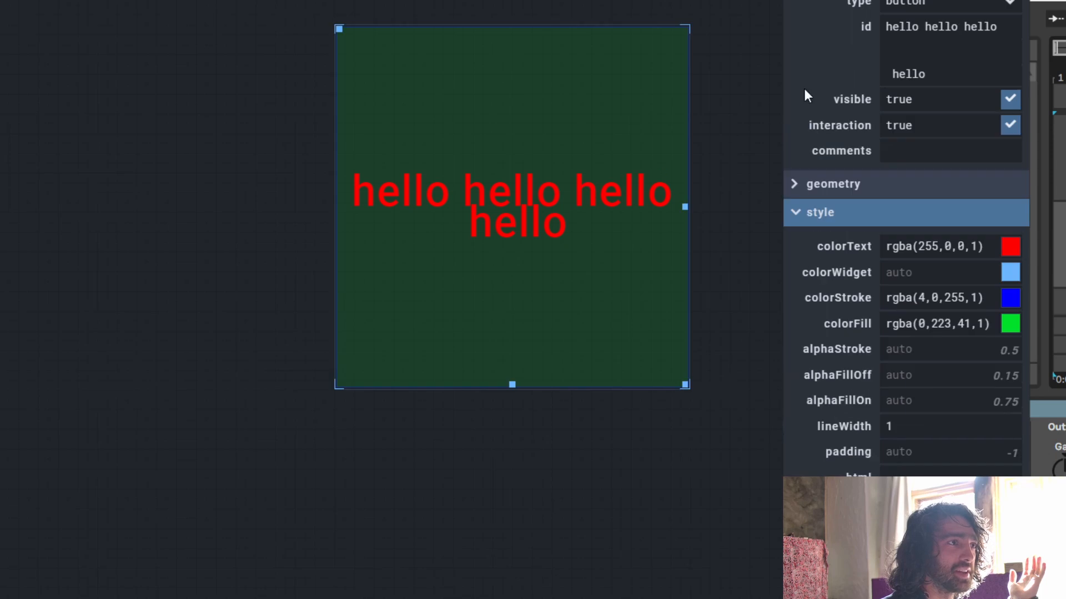
click(974, 54)
key(Return)
click(496, 536)
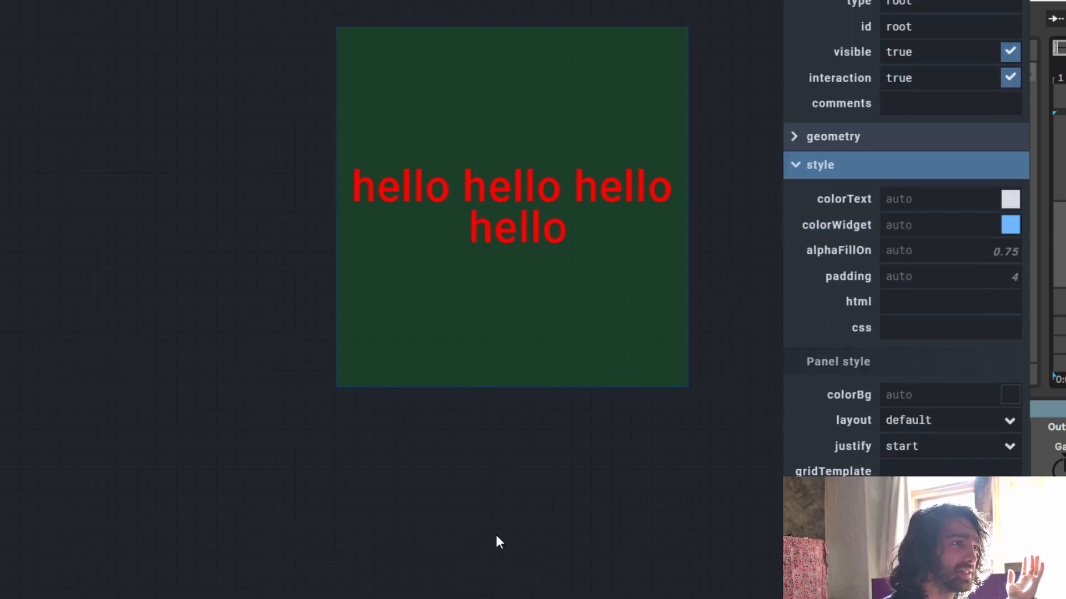
click(609, 291)
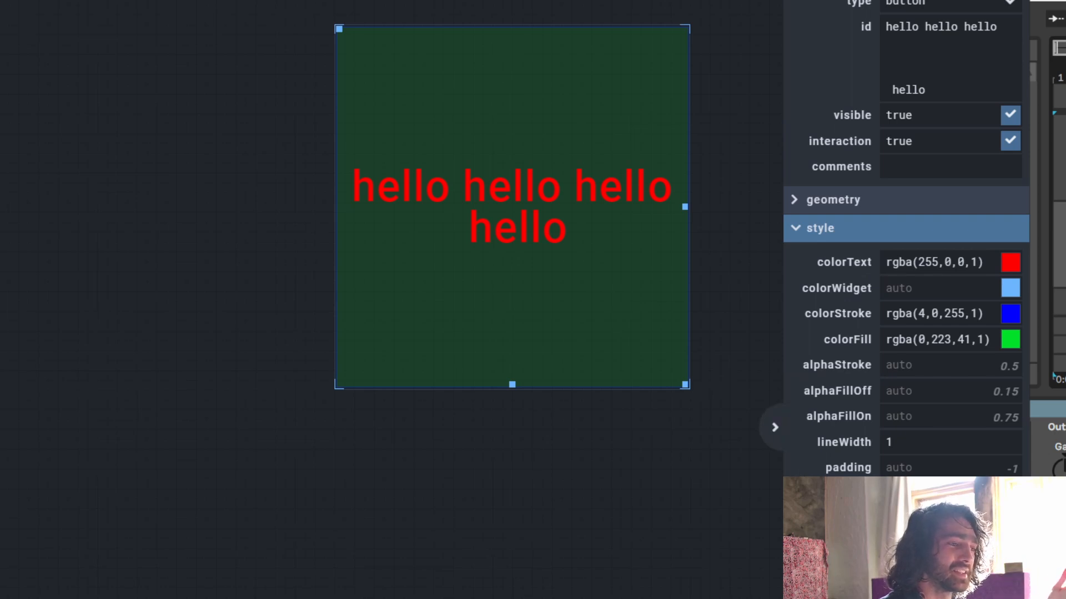
Step: Review the button's css font-size property, collapse the style properties, and expand the button properties
scroll(905, 250, down, 3)
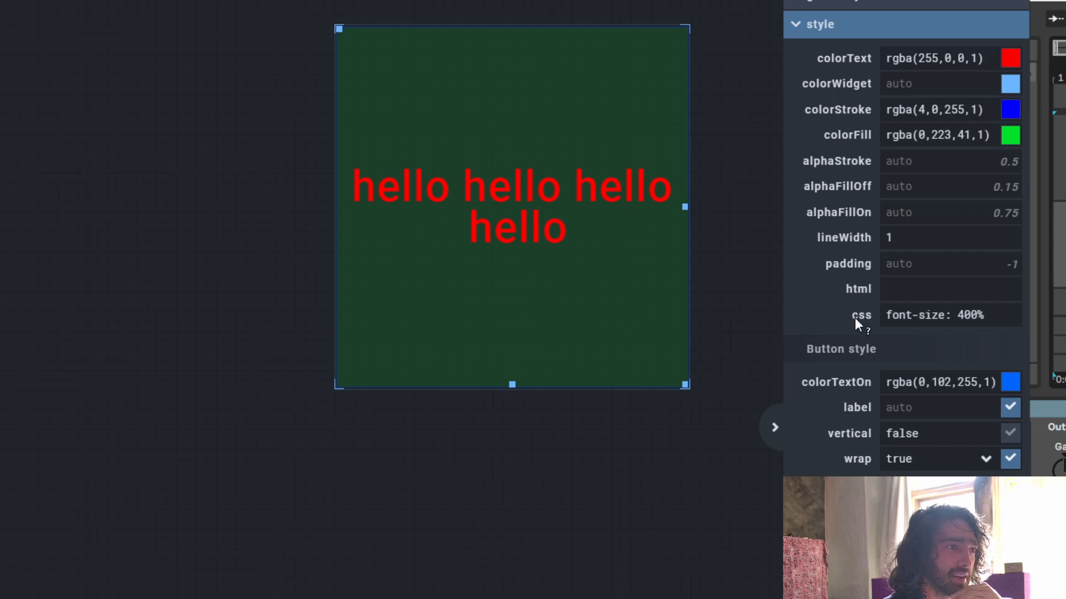
drag(991, 316, 840, 317)
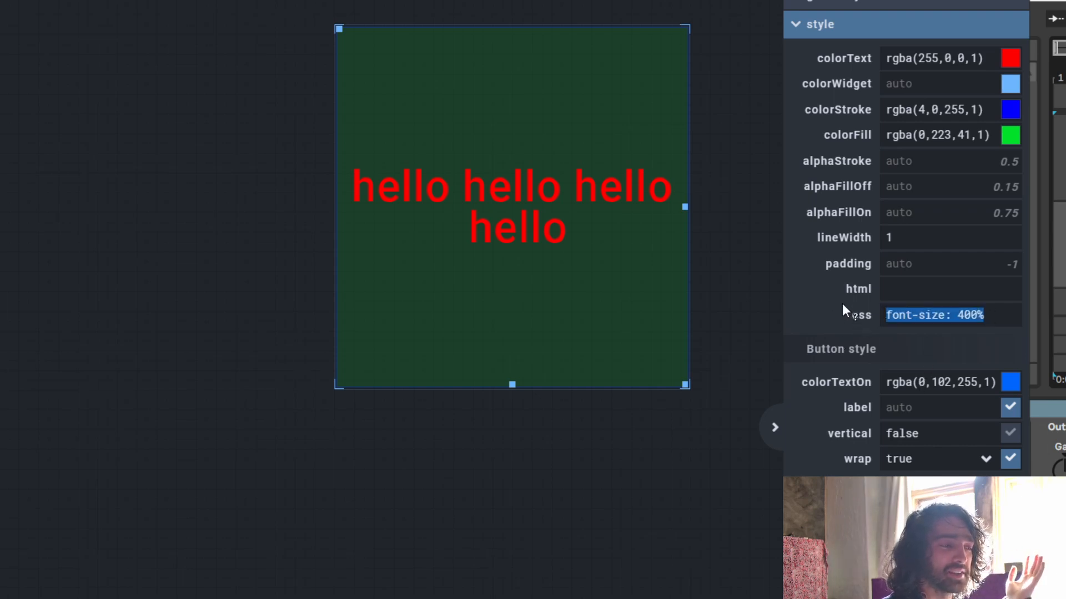
click(803, 28)
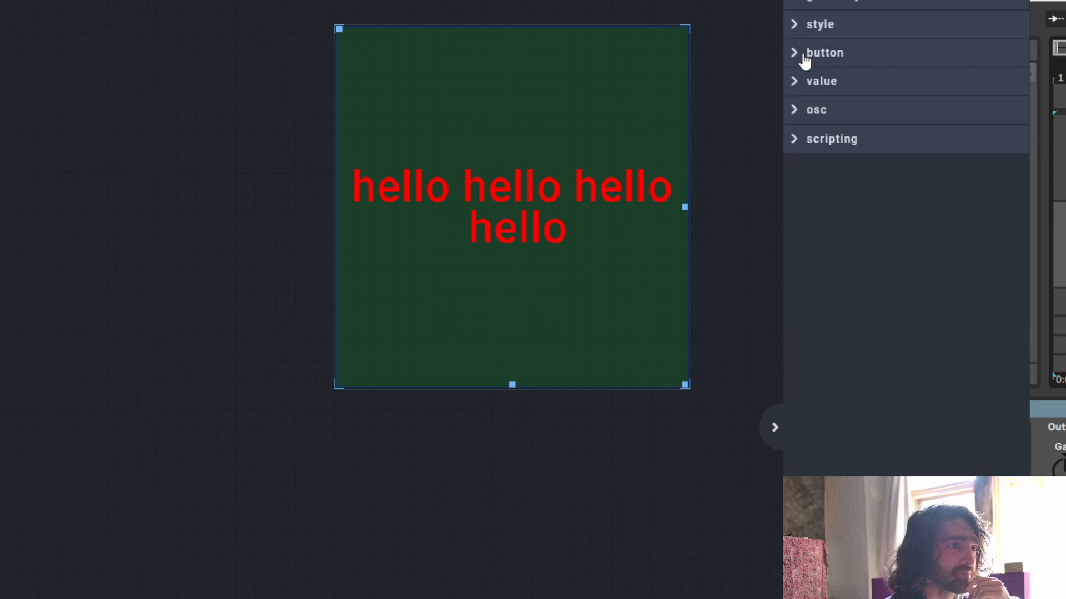
click(799, 55)
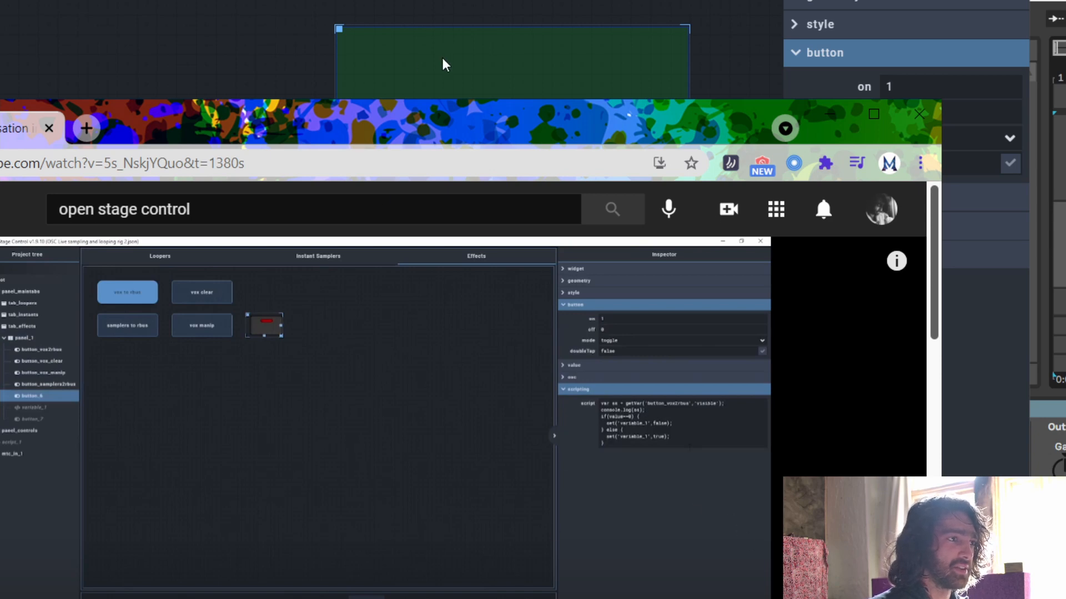
Step: Switch to the browser to look over the YouTube video on customisation in Open Stage Control, and return to collapse the button properties
drag(460, 119, 178, 27)
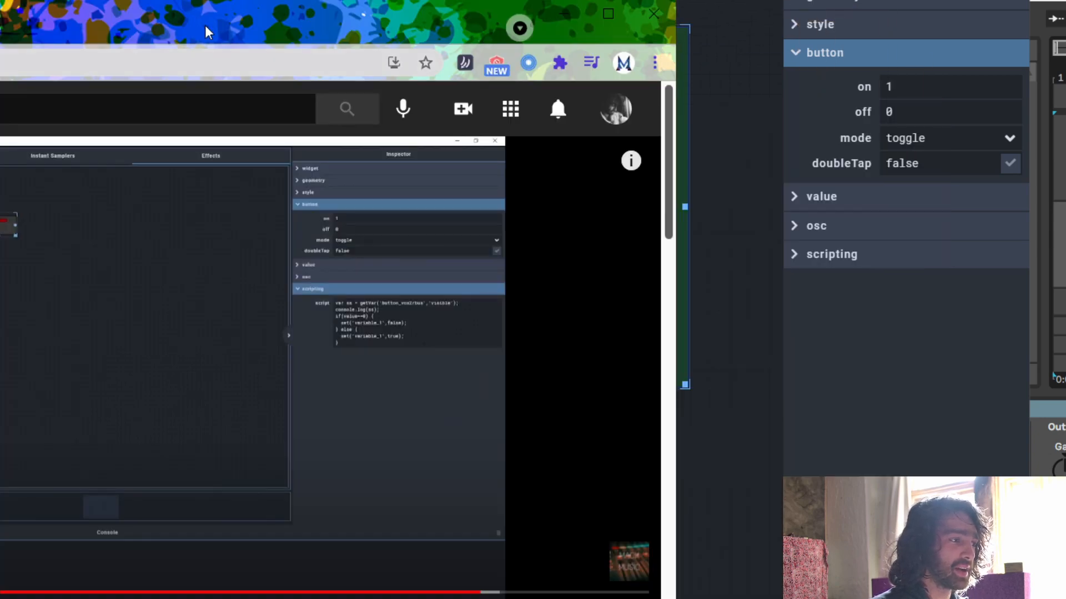
double_click(442, 12)
scroll(189, 571, down, 7)
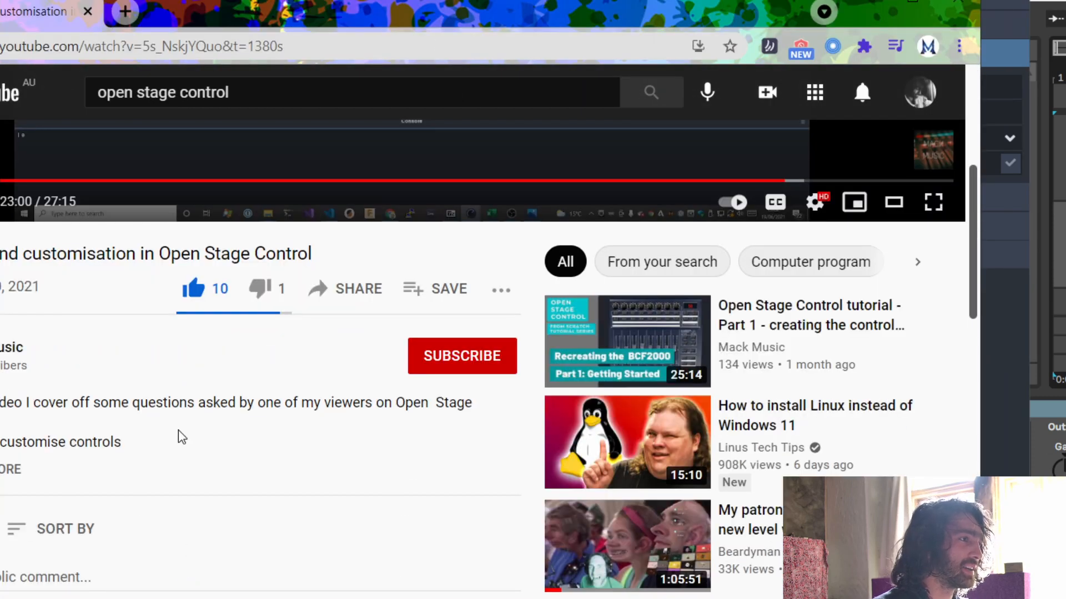
scroll(218, 468, up, 7)
scroll(211, 478, down, 2)
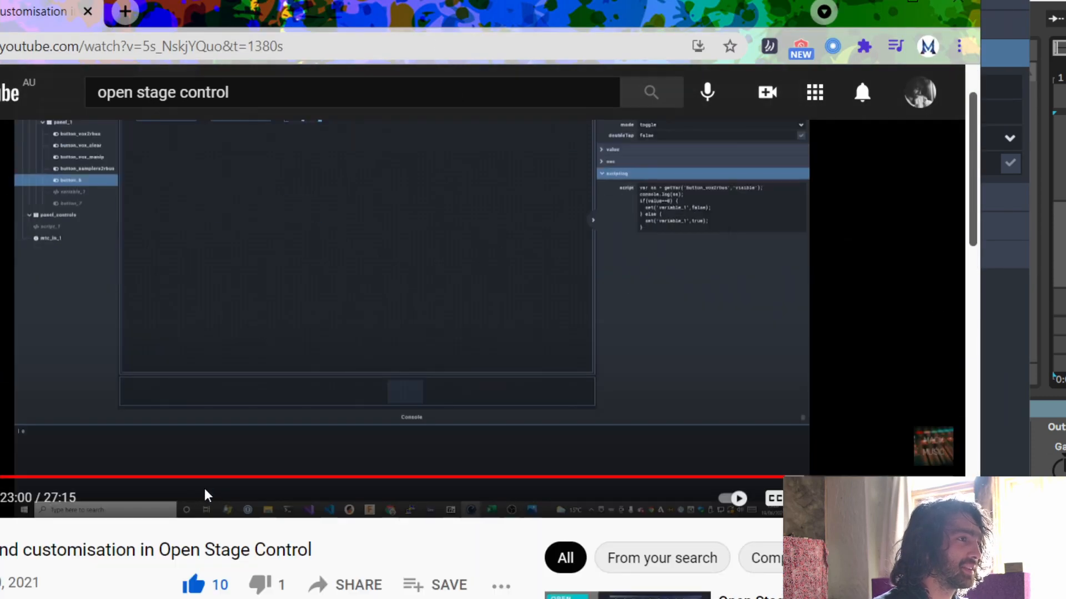
scroll(205, 489, up, 2)
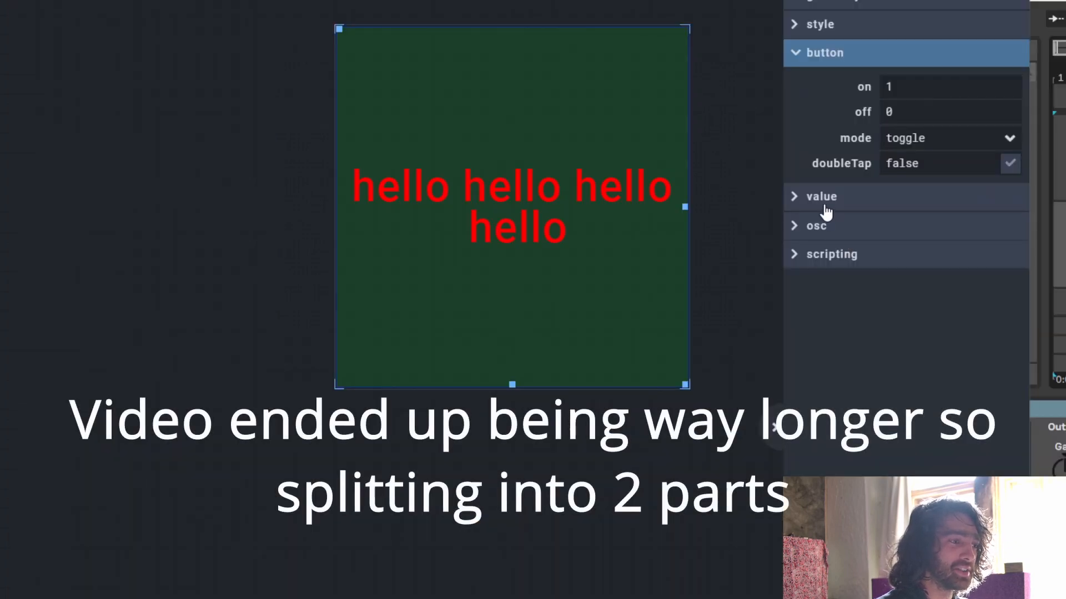
click(799, 55)
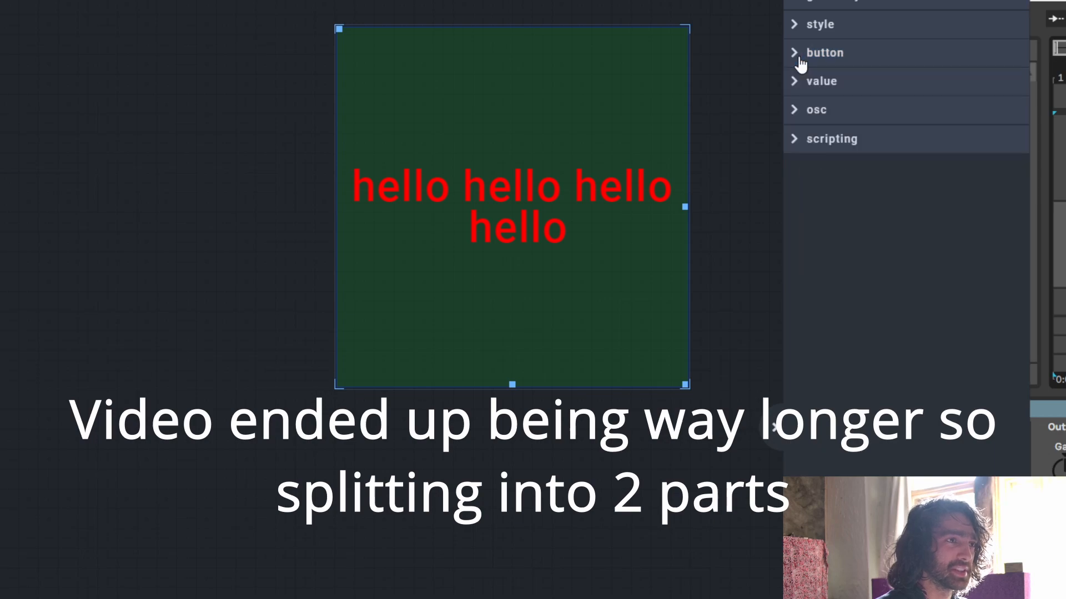